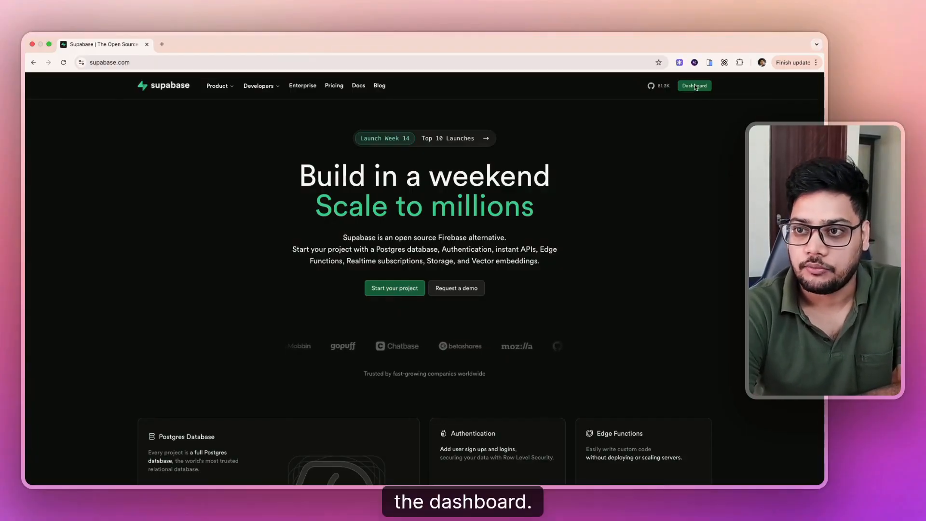
- Start a new Supabase project named JobBoard with a generated database password
{"action": "left_click", "coordinate": [695, 87]}
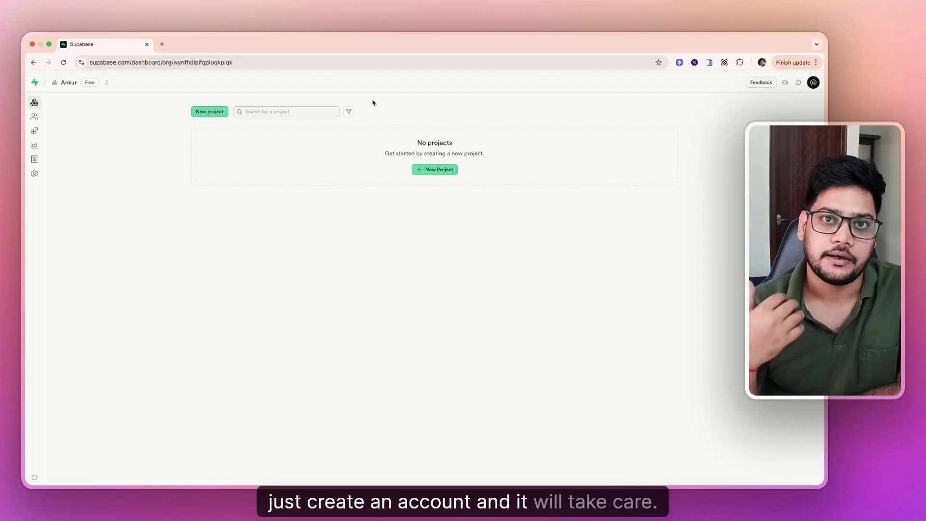
{"action": "left_click", "coordinate": [212, 112]}
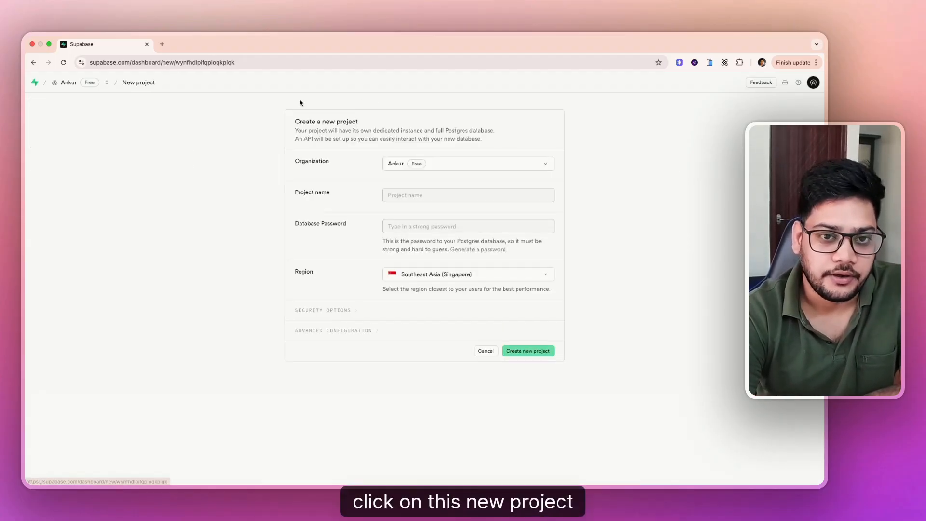
{"action": "left_click", "coordinate": [411, 197]}
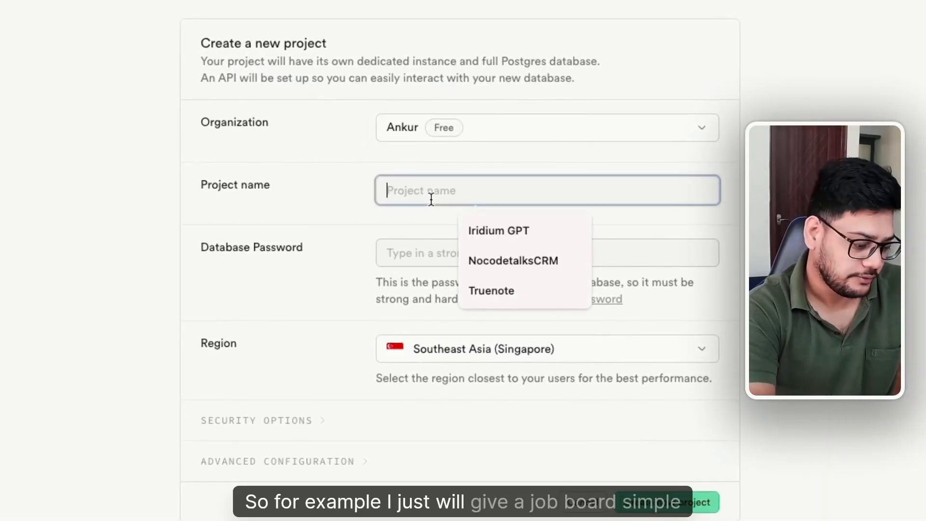
{"action": "type", "text": "Job"}
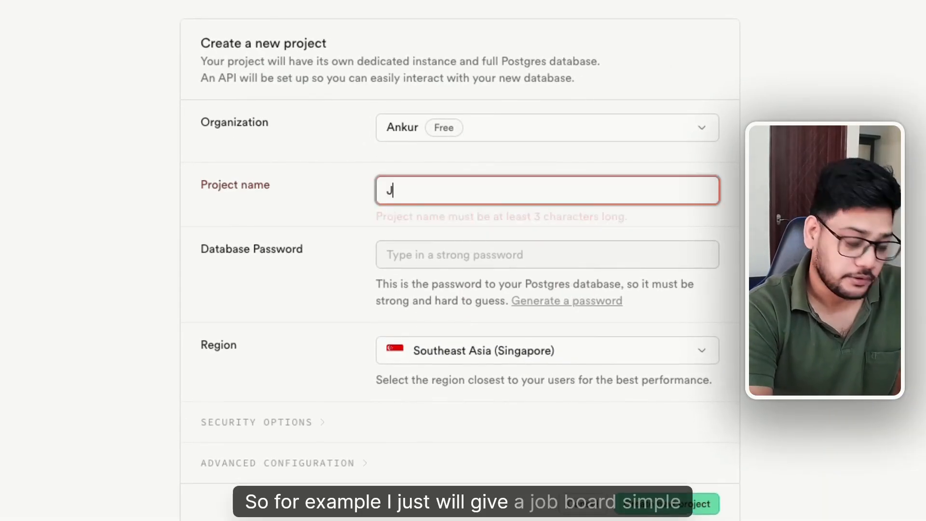
{"action": "type", "text": "Board"}
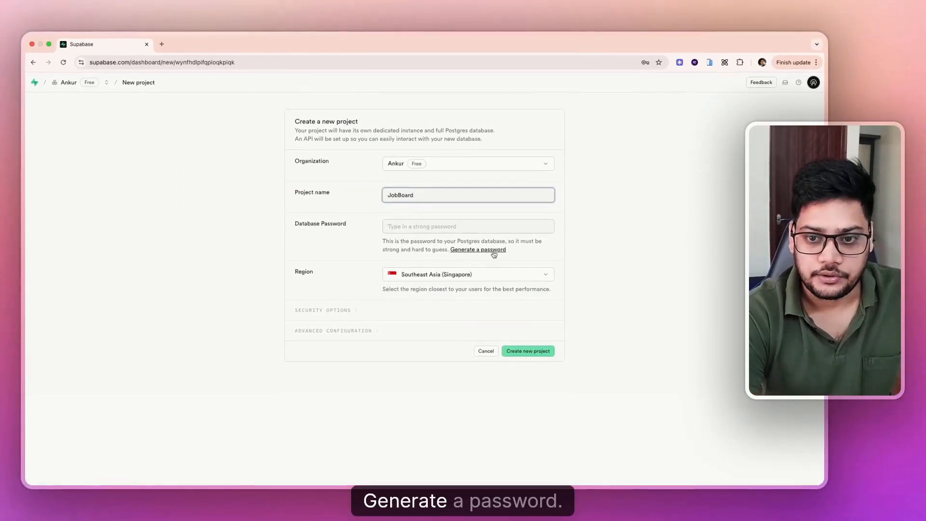
{"action": "left_click", "coordinate": [494, 250]}
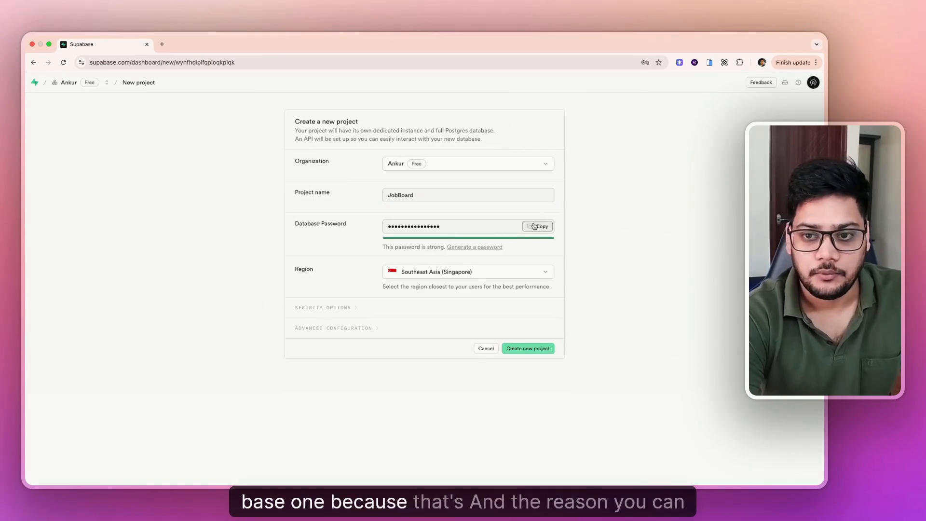
- Choose South Asia (Mumbai) as the region and create the JobBoard project
{"action": "left_click", "coordinate": [432, 271]}
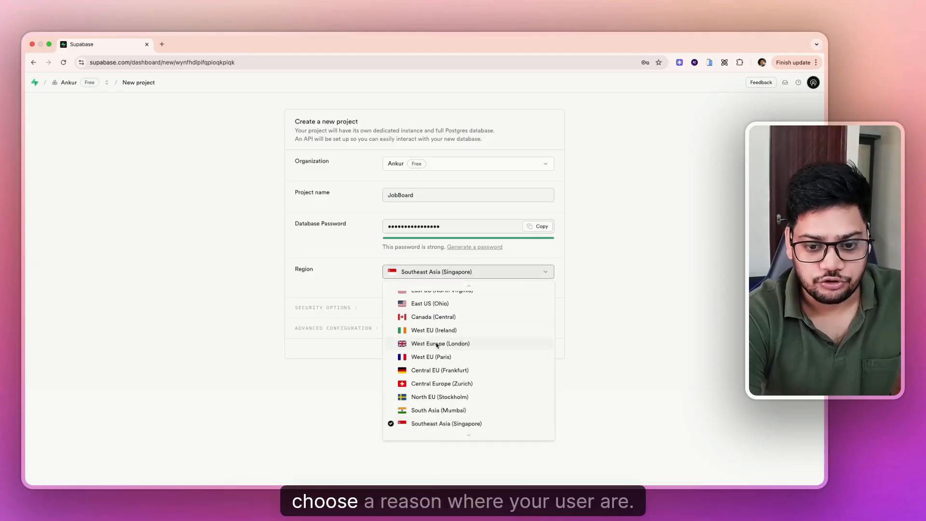
{"action": "scroll", "coordinate": [436, 344], "scroll_direction": "up", "scroll_amount": 1}
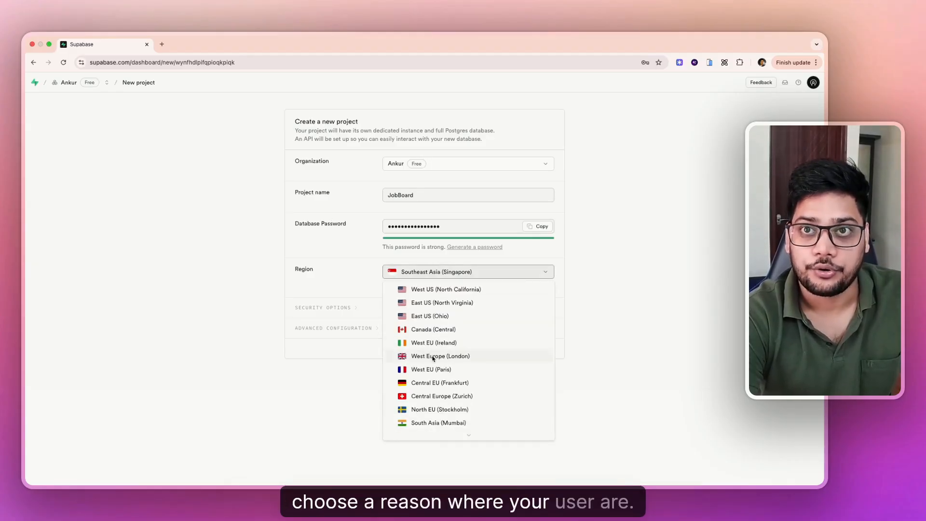
{"action": "scroll", "coordinate": [432, 358], "scroll_direction": "down", "scroll_amount": 6}
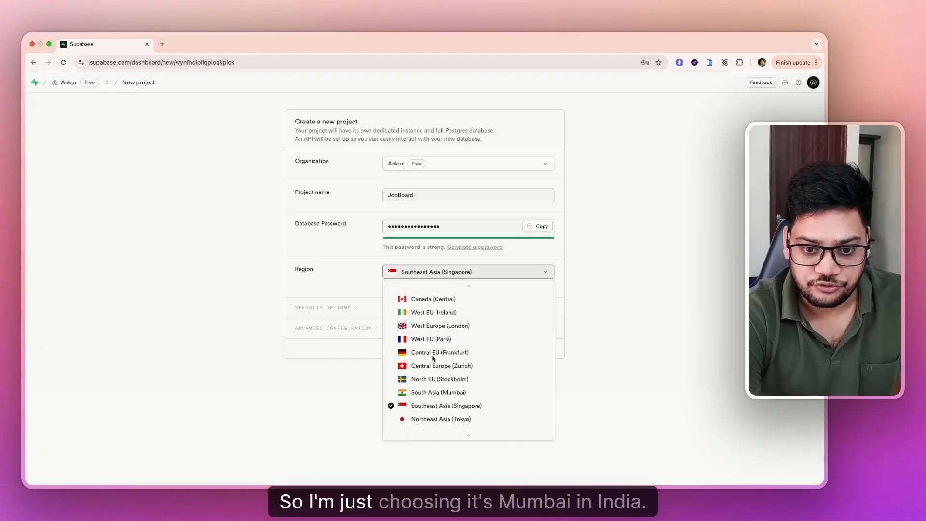
{"action": "left_click", "coordinate": [433, 356]}
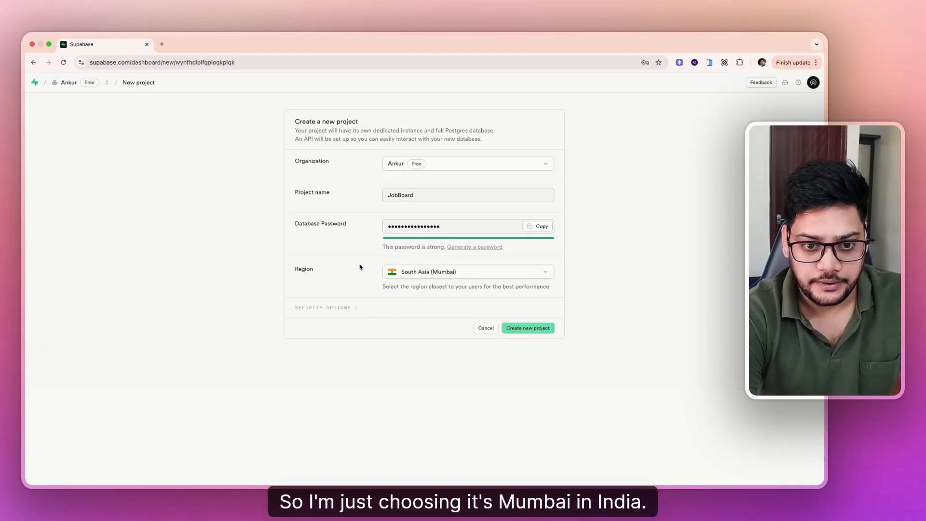
{"action": "left_click", "coordinate": [463, 272]}
{"action": "scroll", "coordinate": [437, 342], "scroll_direction": "down", "scroll_amount": 5}
{"action": "scroll", "coordinate": [437, 342], "scroll_direction": "up", "scroll_amount": 5}
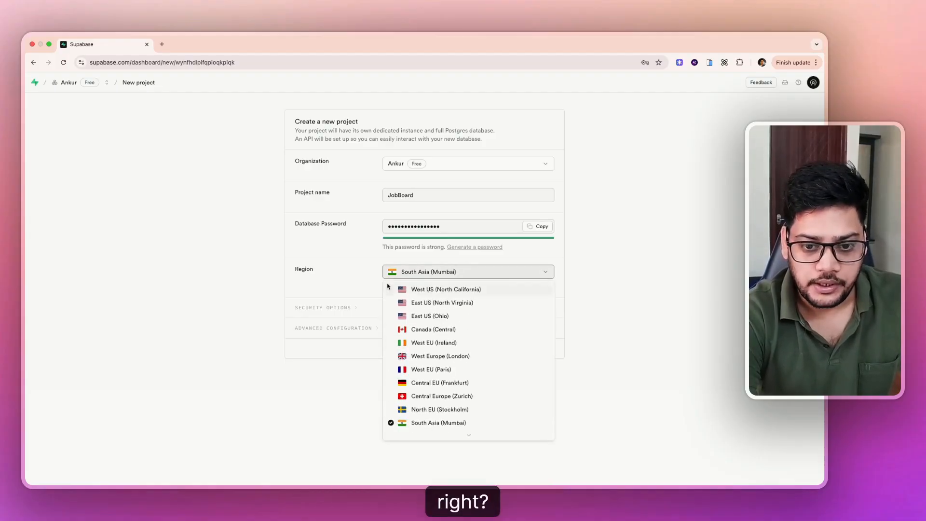
{"action": "left_click", "coordinate": [358, 260]}
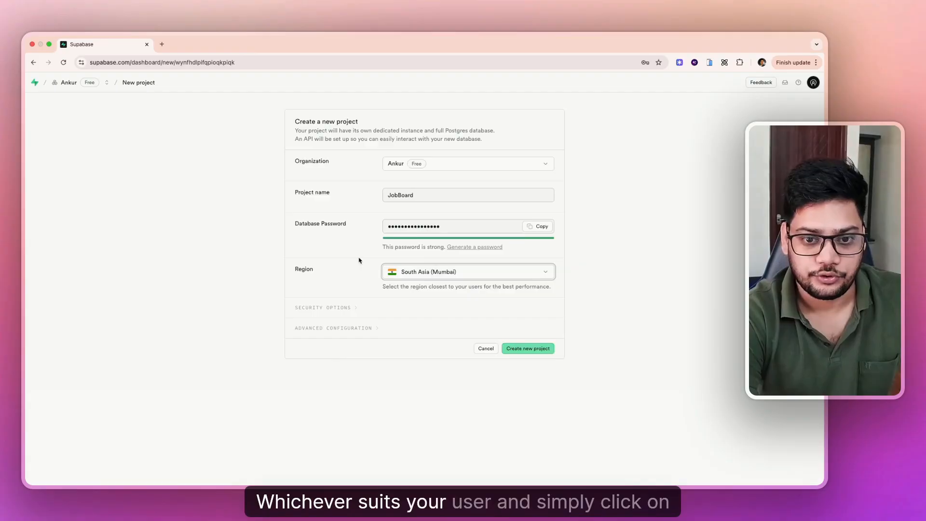
{"action": "left_click", "coordinate": [519, 348]}
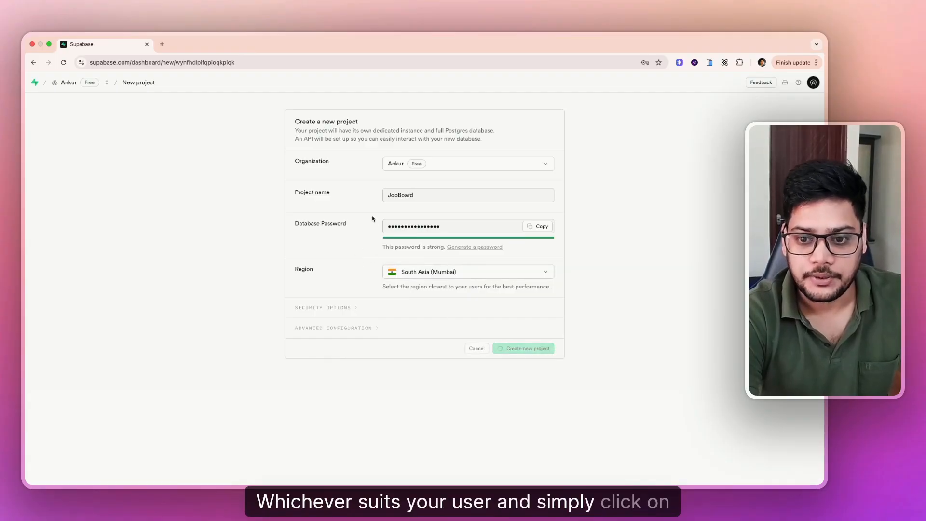
{"action": "left_click", "coordinate": [655, 82]}
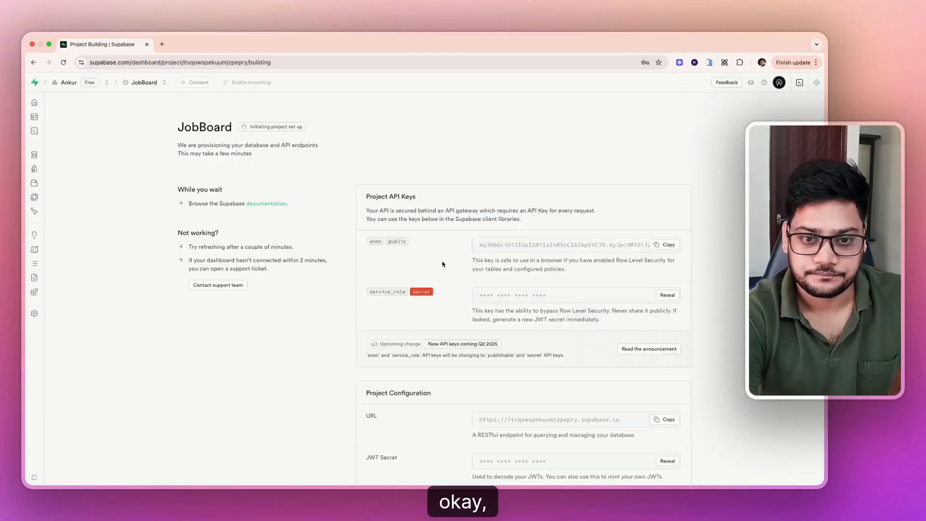
{"action": "scroll", "coordinate": [440, 257], "scroll_direction": "down", "scroll_amount": 2}
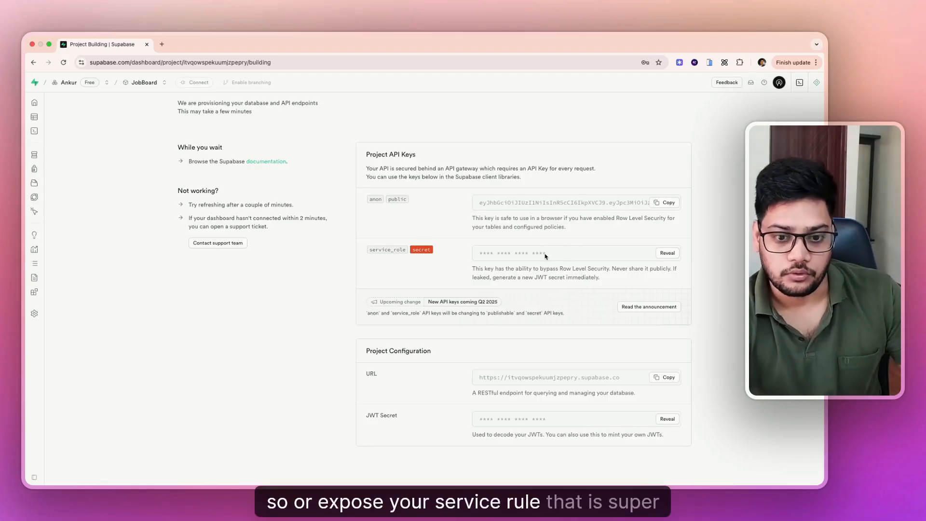
{"action": "scroll", "coordinate": [545, 255], "scroll_direction": "down", "scroll_amount": 2}
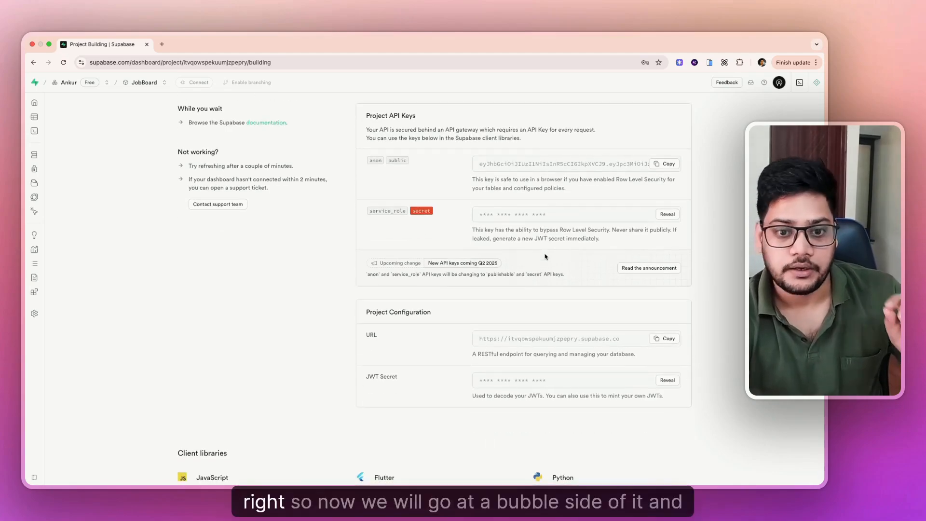
- Open the Bubble app's plugins and search the plugin catalogue for 'supab'
{"action": "key", "text": "ctrl+Right"}
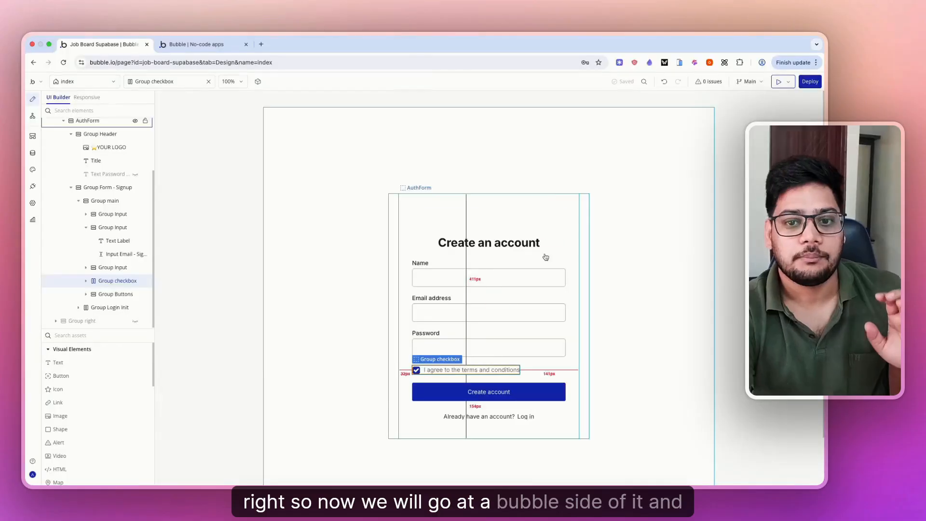
{"action": "double_click", "coordinate": [237, 144]}
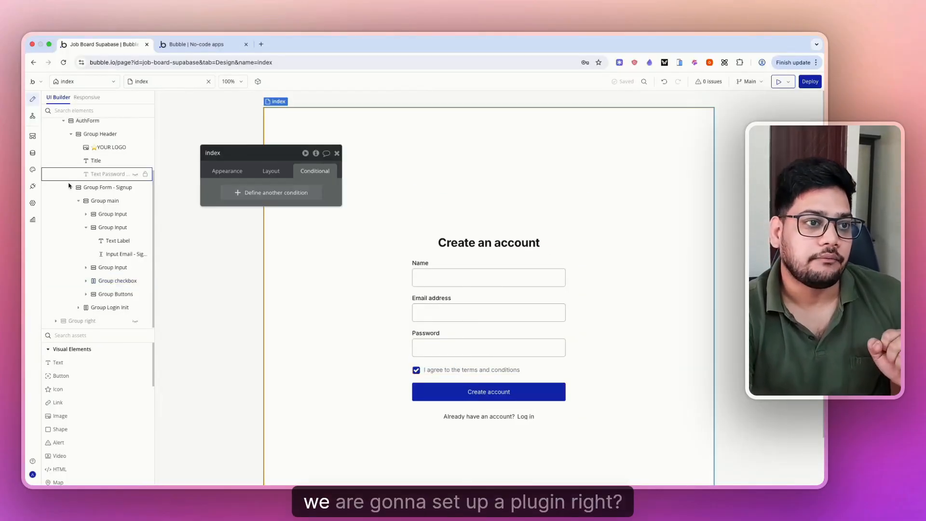
{"action": "left_click", "coordinate": [32, 187]}
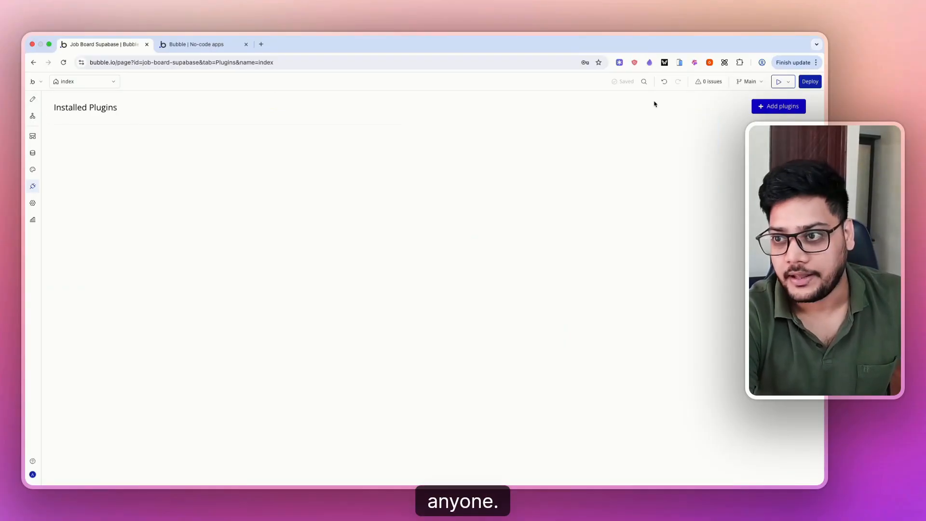
{"action": "left_click", "coordinate": [773, 106]}
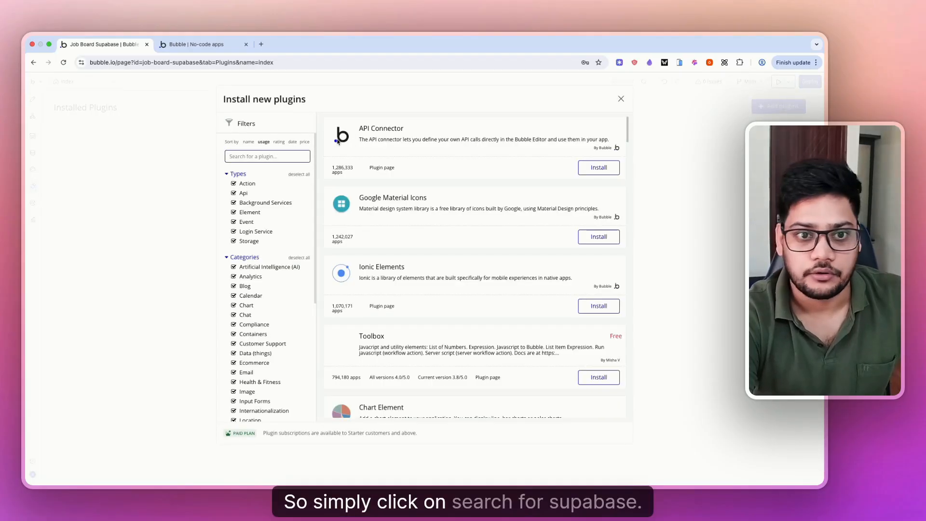
{"action": "type", "text": "supabase"}
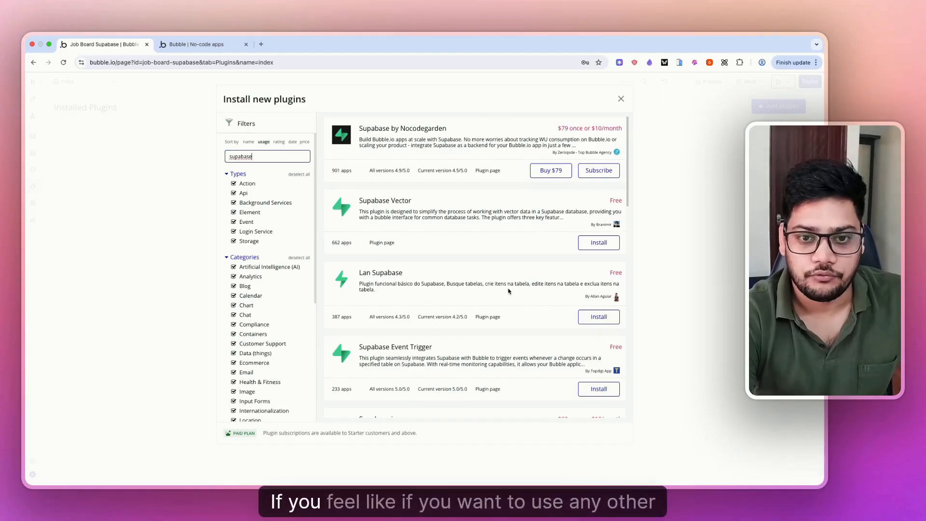
- Subscribe to the Supabase by Nocodegarden plugin and confirm the subscription
{"action": "scroll", "coordinate": [509, 291], "scroll_direction": "down", "scroll_amount": 5}
{"action": "scroll", "coordinate": [509, 291], "scroll_direction": "down", "scroll_amount": 5}
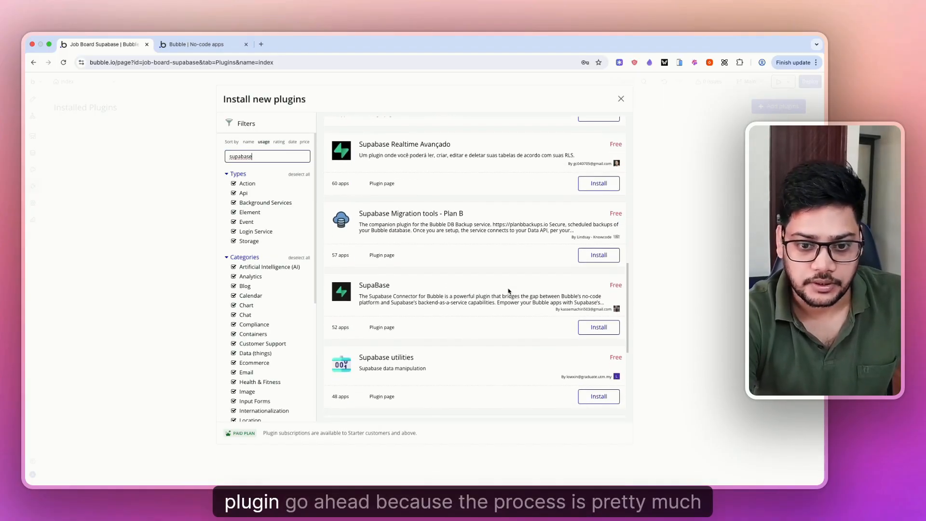
{"action": "scroll", "coordinate": [508, 292], "scroll_direction": "up", "scroll_amount": 10}
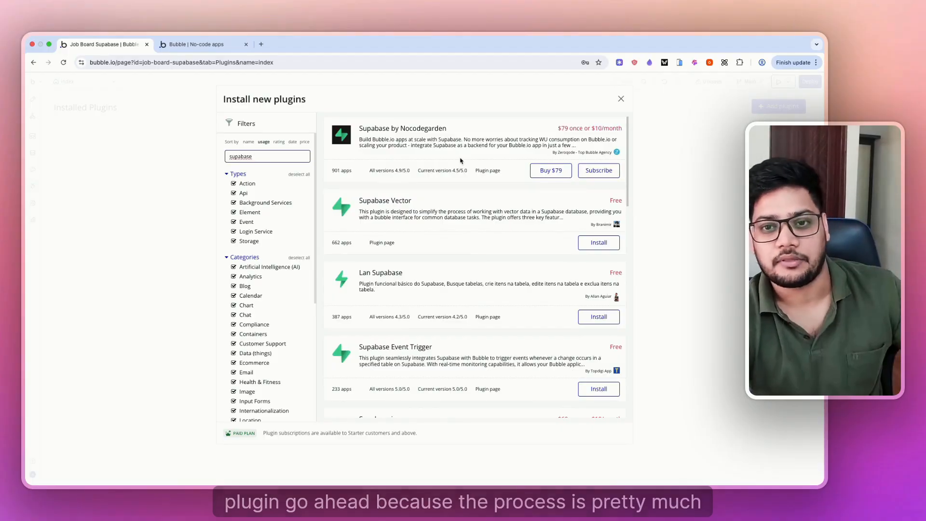
{"action": "left_click", "coordinate": [598, 170]}
{"action": "left_click", "coordinate": [420, 186]}
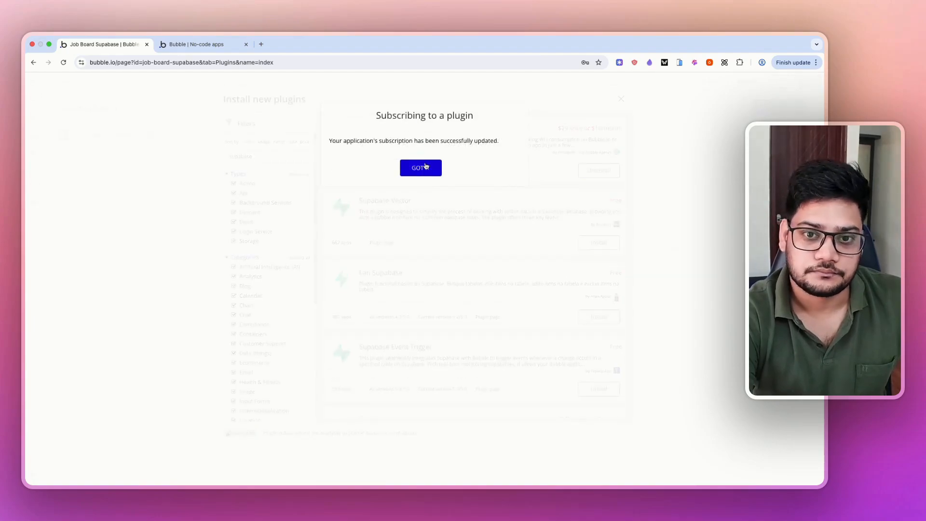
{"action": "left_click", "coordinate": [420, 167]}
{"action": "left_click", "coordinate": [145, 151]}
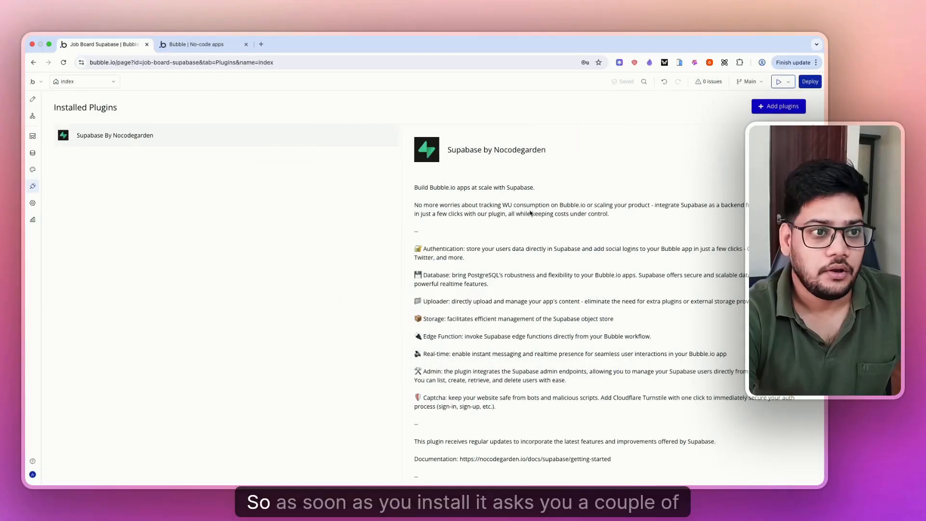
- Copy the JobBoard project URL from Supabase's Data API settings into the plugin's Supabase URL field
{"action": "scroll", "coordinate": [529, 213], "scroll_direction": "down", "scroll_amount": 10}
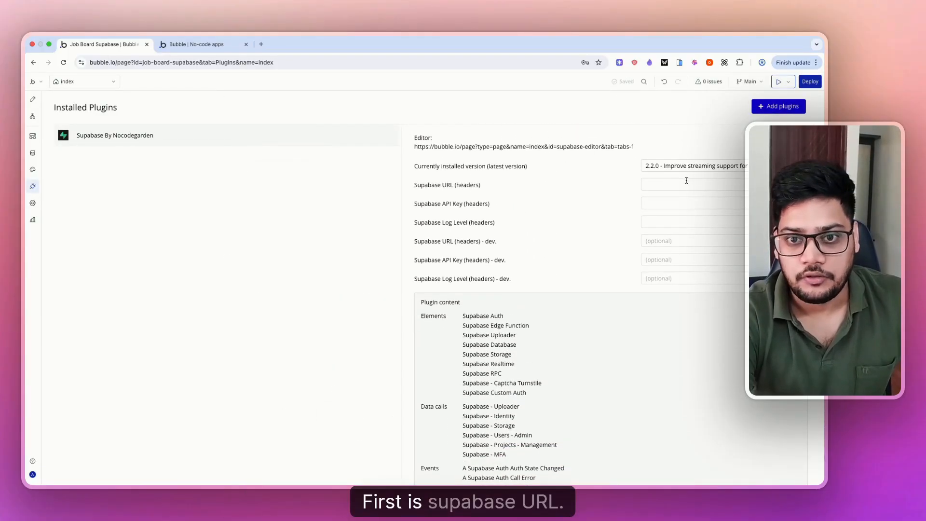
{"action": "key", "text": "ctrl+Left"}
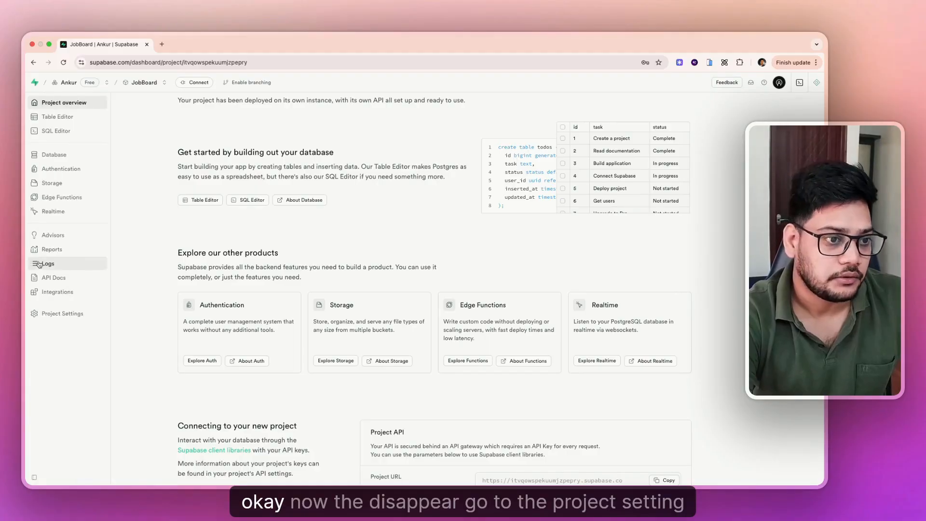
{"action": "left_click", "coordinate": [56, 313]}
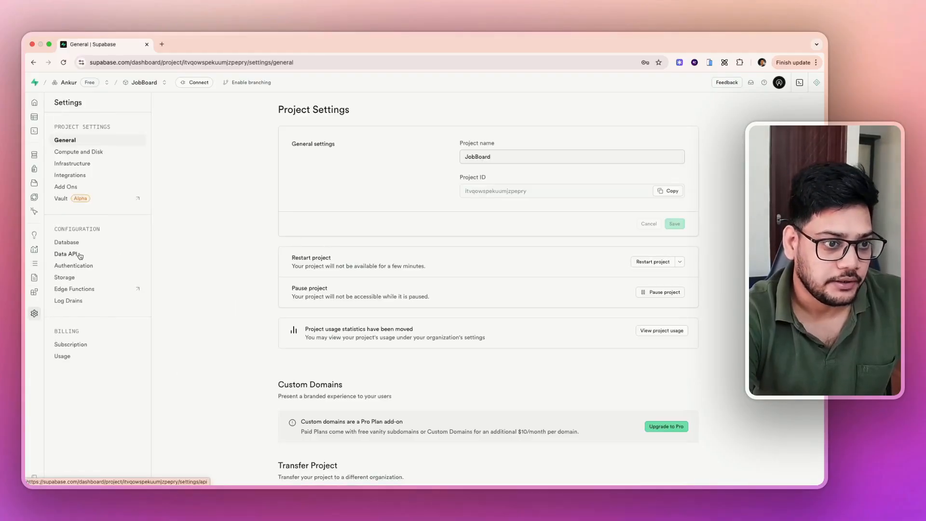
{"action": "left_click", "coordinate": [72, 254]}
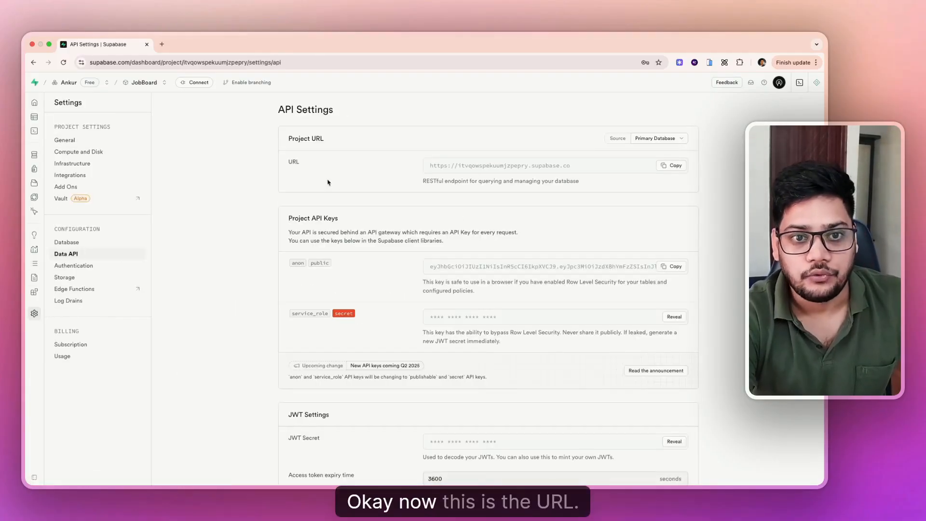
{"action": "left_click", "coordinate": [675, 169]}
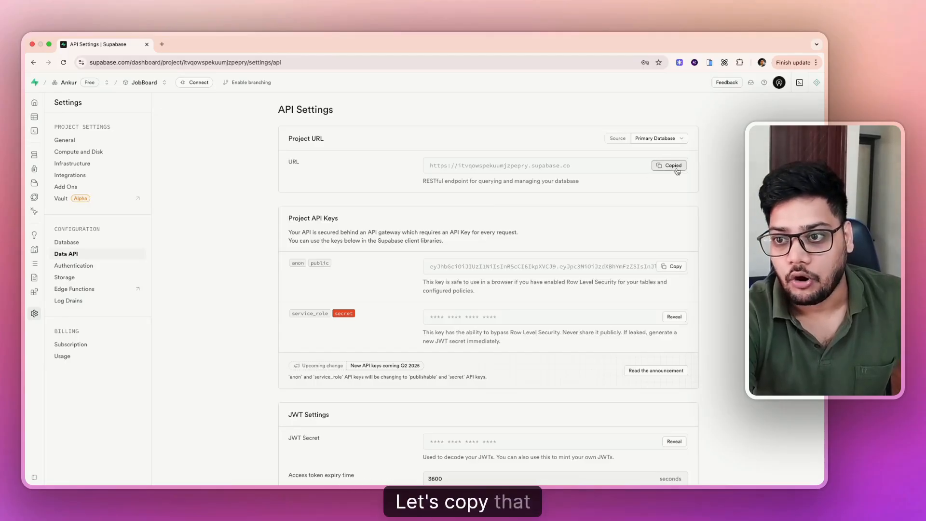
{"action": "key", "text": "ctrl+Right"}
{"action": "left_click", "coordinate": [655, 183]}
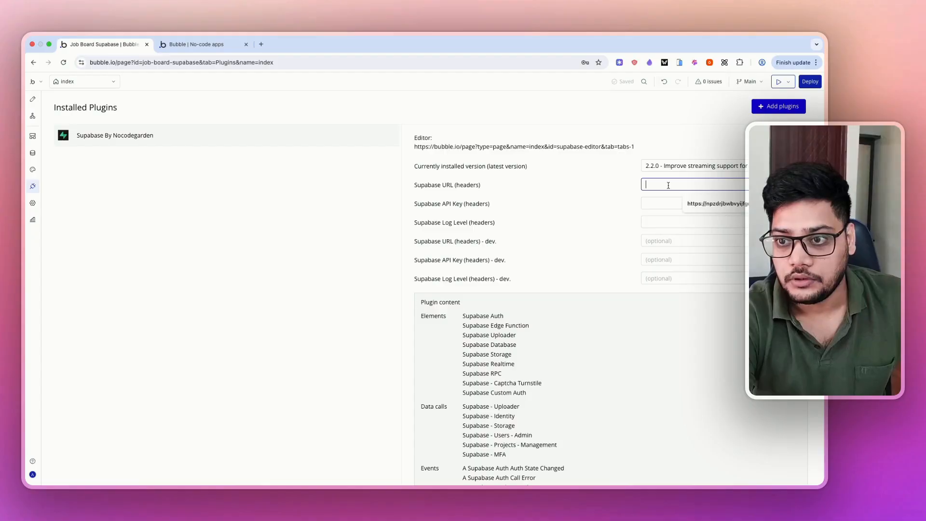
{"action": "key", "text": "super+v"}
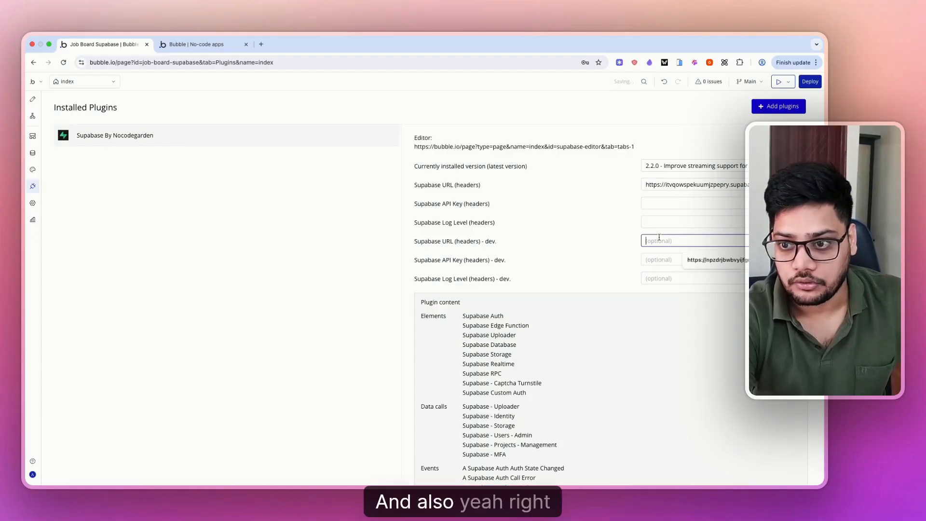
- Paste the anon public key into the plugin's Supabase API Key fields
{"action": "key", "text": "ctrl+Left"}
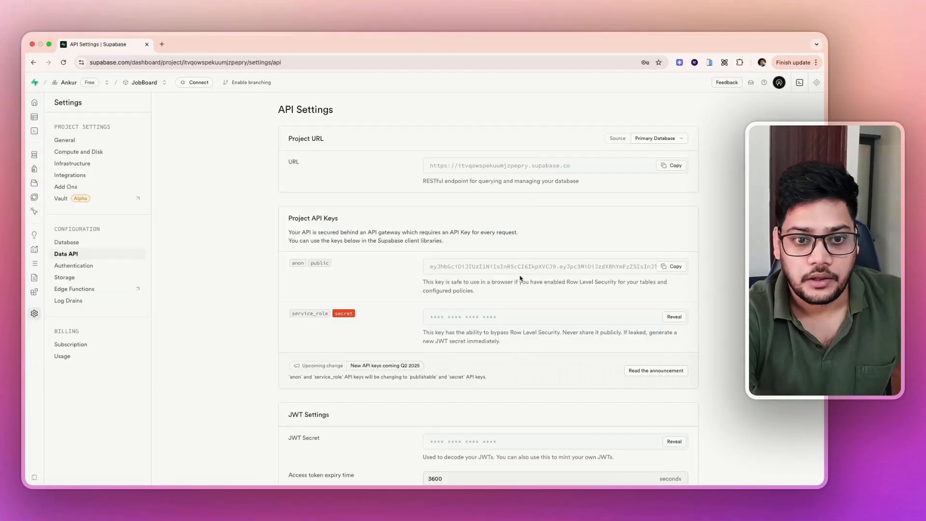
{"action": "scroll", "coordinate": [520, 278], "scroll_direction": "down", "scroll_amount": 3}
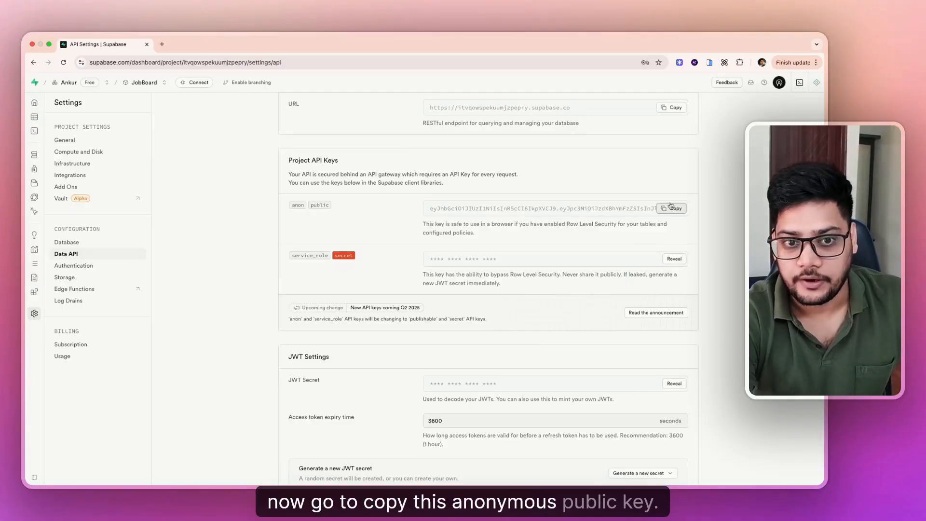
{"action": "key", "text": "ctrl+Right"}
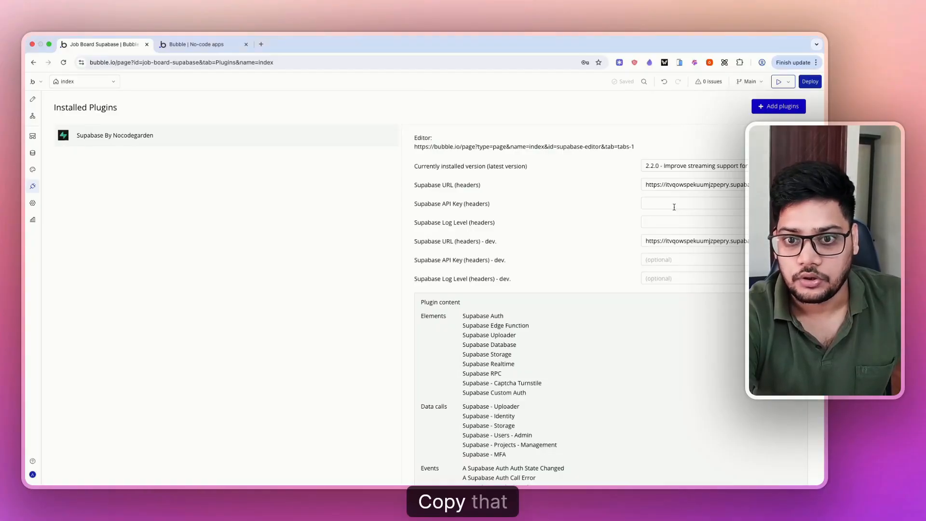
{"action": "left_click", "coordinate": [666, 202]}
{"action": "key", "text": "super+v"}
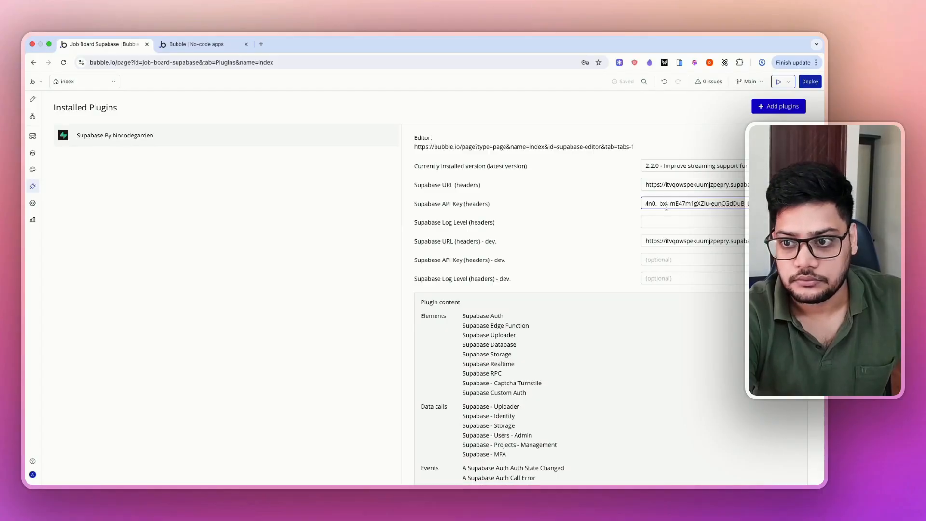
{"action": "left_click", "coordinate": [666, 260]}
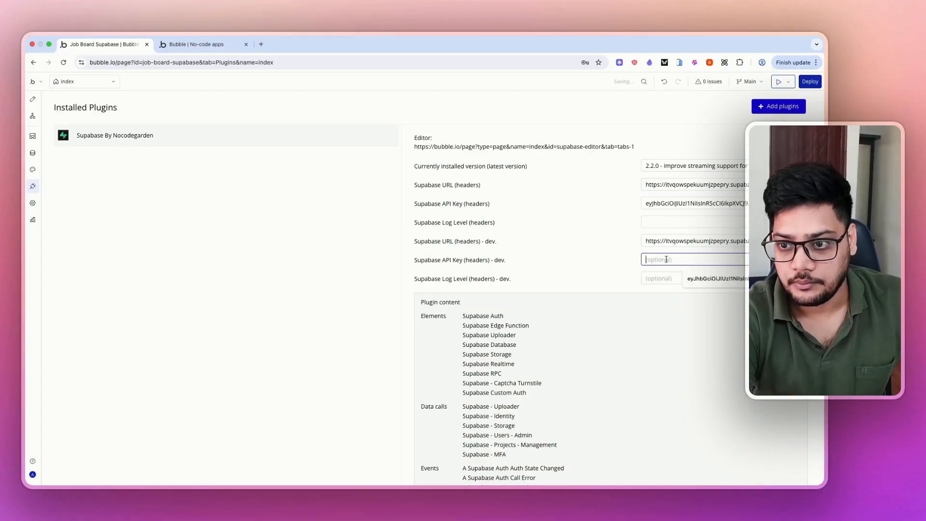
- Set both the live and dev Supabase Log Level fields to 'debug'
{"action": "left_click", "coordinate": [668, 222]}
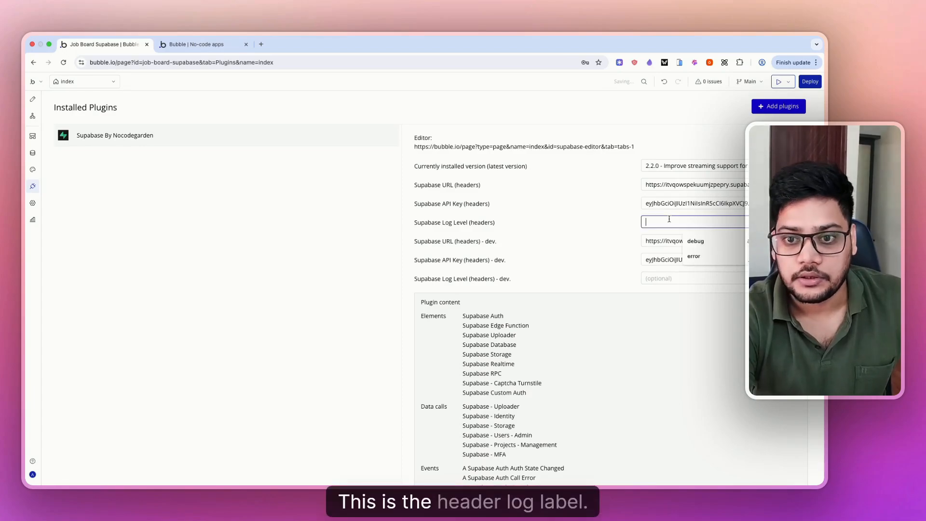
{"action": "left_click", "coordinate": [603, 221]}
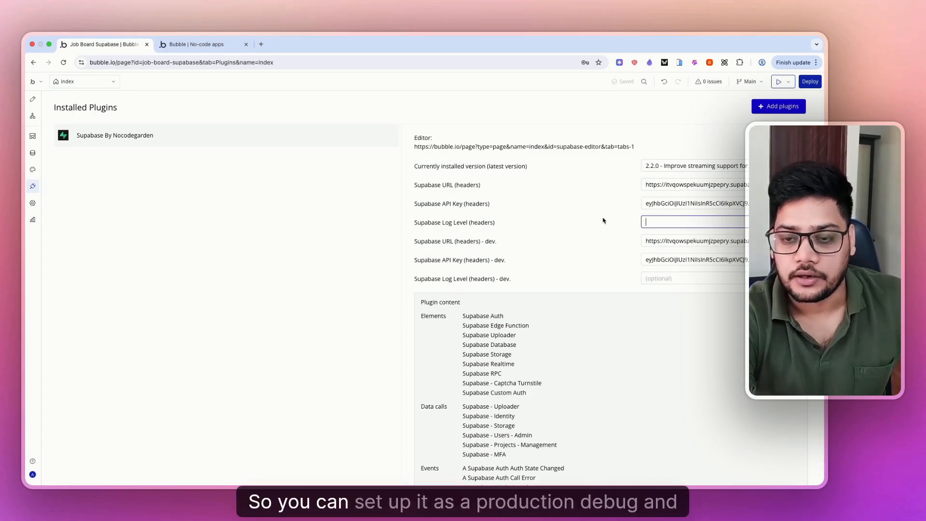
{"action": "type", "text": "d"}
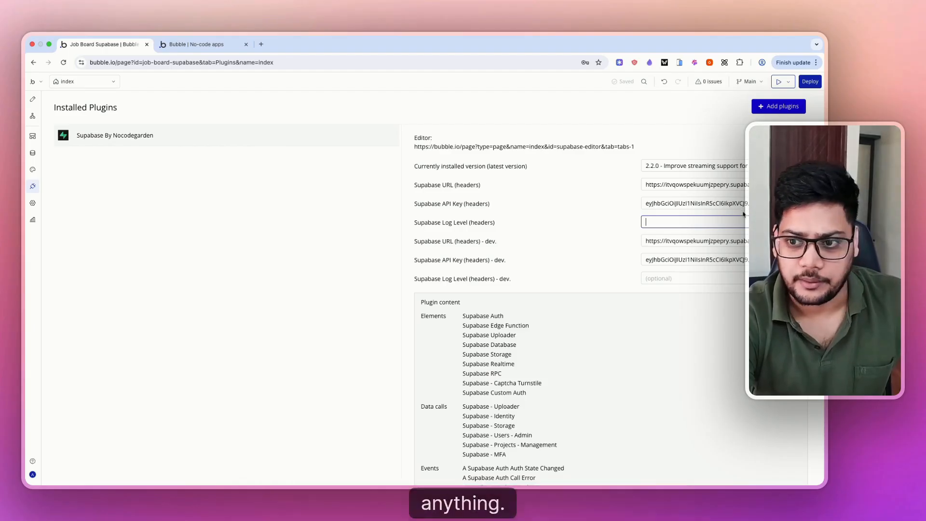
{"action": "type", "text": "e"}
{"action": "left_click", "coordinate": [699, 241]}
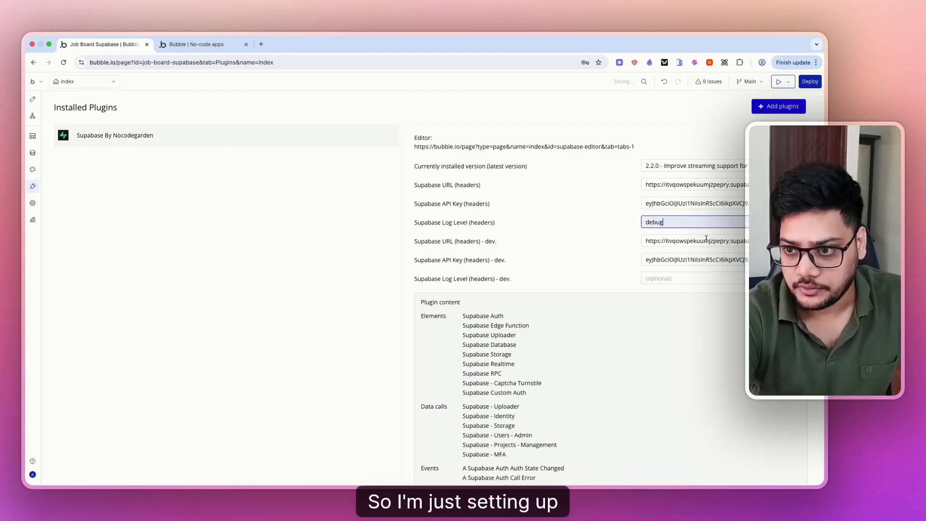
{"action": "left_click", "coordinate": [675, 278]}
{"action": "type", "text": "de"}
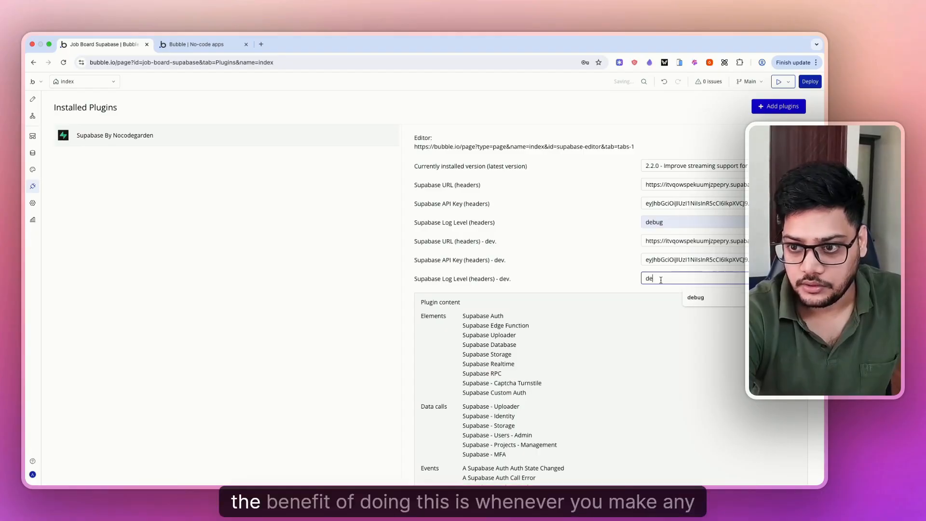
{"action": "left_click", "coordinate": [698, 297]}
{"action": "left_click", "coordinate": [610, 275]}
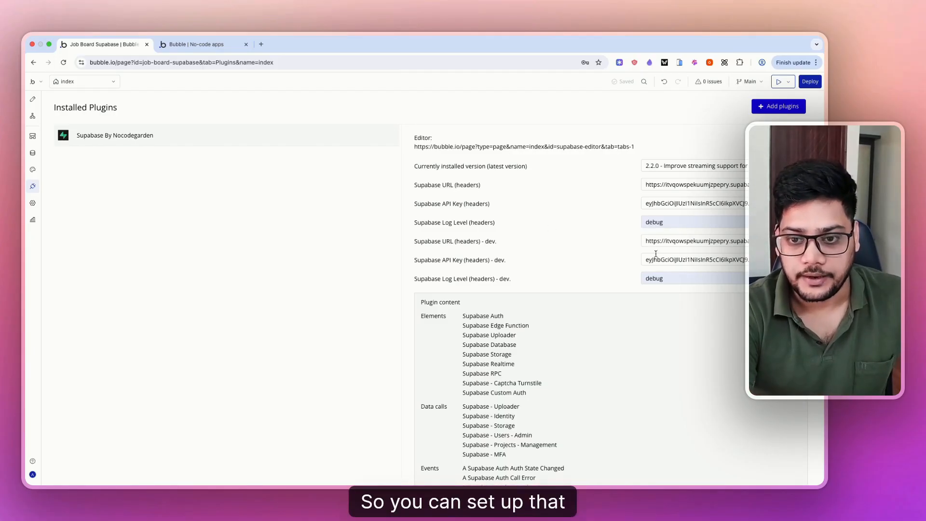
{"action": "left_click", "coordinate": [661, 221]}
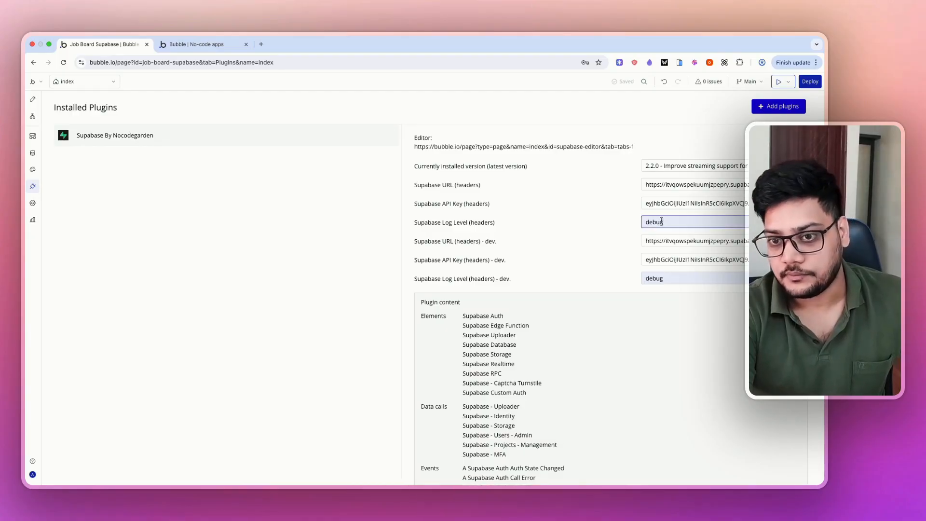
{"action": "double_click", "coordinate": [655, 222]}
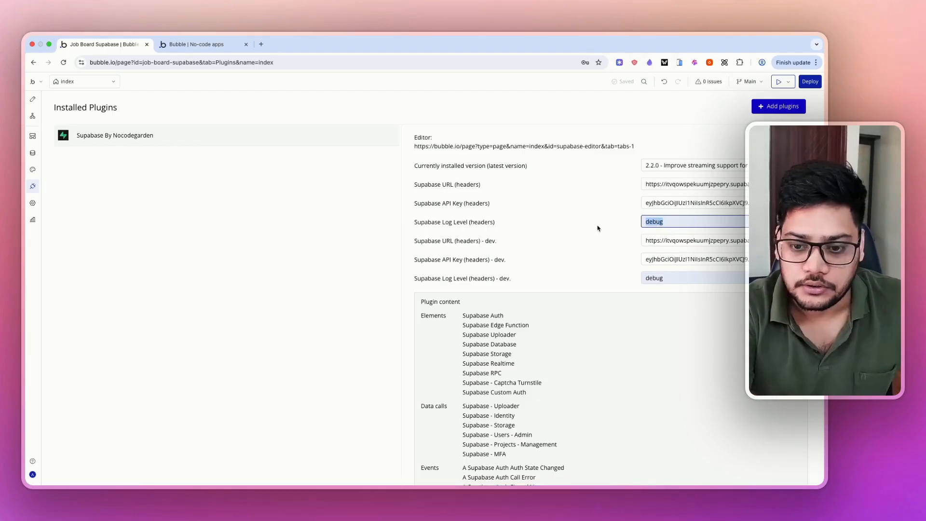
{"action": "scroll", "coordinate": [598, 228], "scroll_direction": "down", "scroll_amount": 1}
{"action": "scroll", "coordinate": [598, 228], "scroll_direction": "up", "scroll_amount": 1}
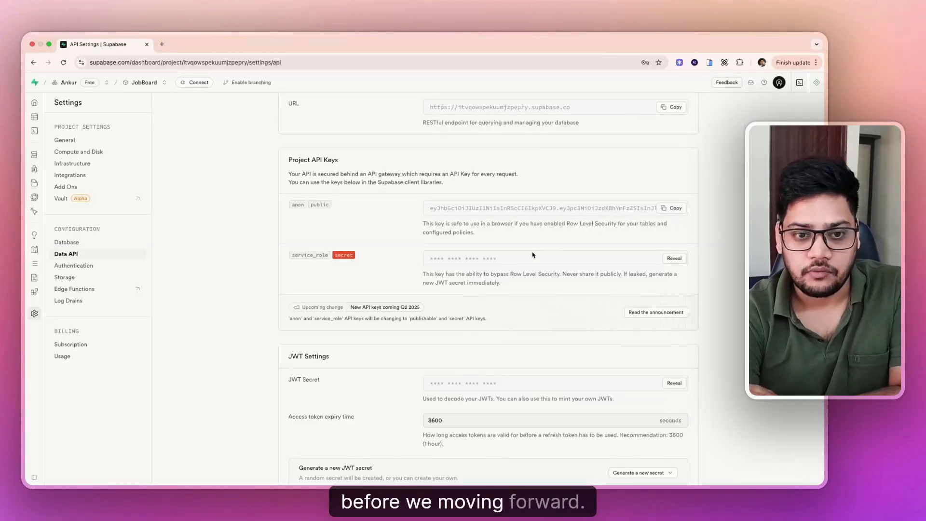
{"action": "scroll", "coordinate": [533, 254], "scroll_direction": "down", "scroll_amount": 1}
{"action": "scroll", "coordinate": [533, 256], "scroll_direction": "up", "scroll_amount": 3}
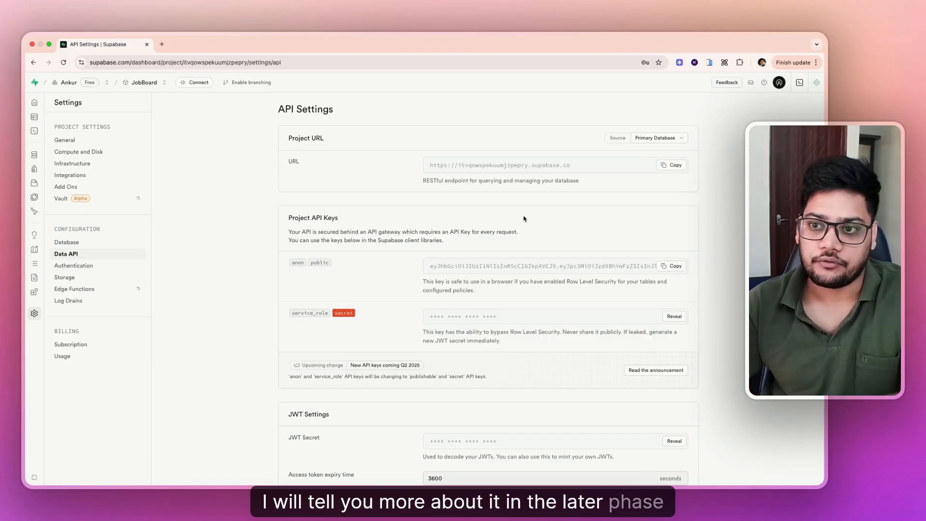
{"action": "scroll", "coordinate": [524, 219], "scroll_direction": "down", "scroll_amount": 3}
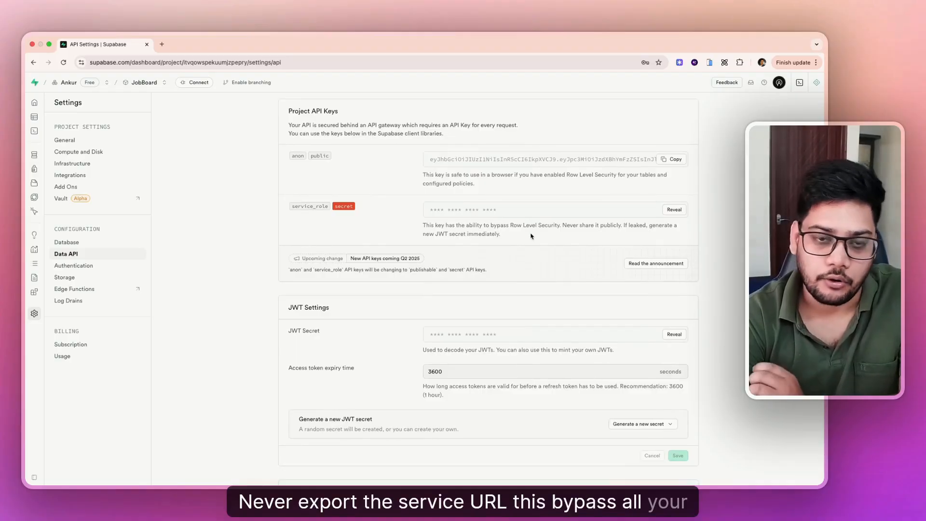
{"action": "triple_click", "coordinate": [474, 226]}
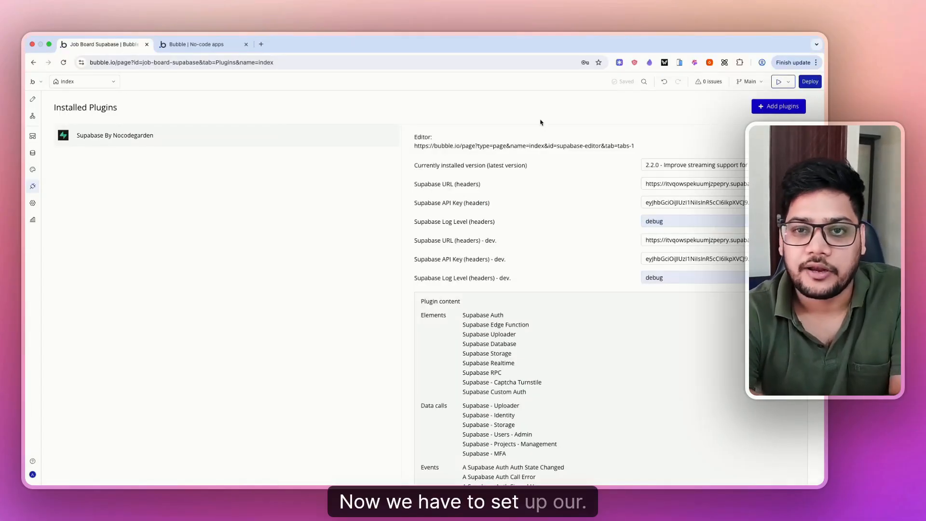
- Check the refreshed app preview's log-in page, then return to the index page design
{"action": "left_click", "coordinate": [33, 100]}
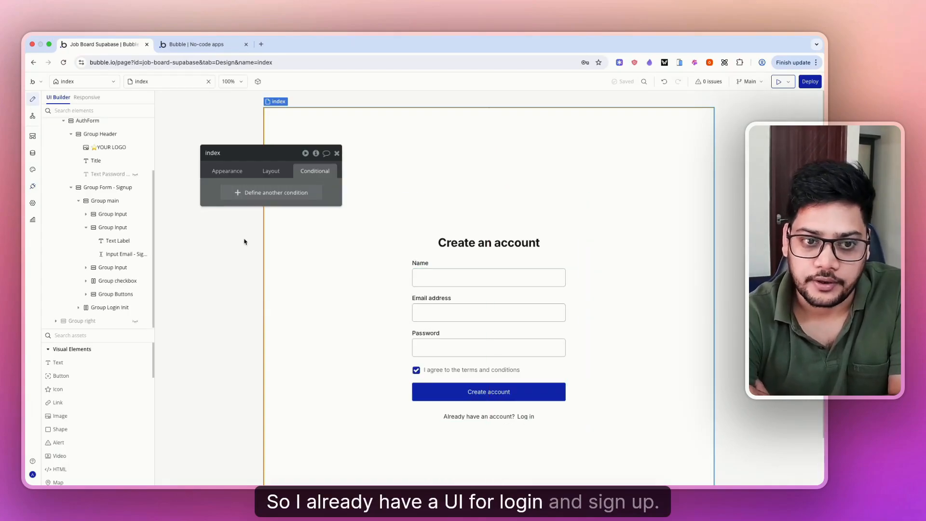
{"action": "left_click", "coordinate": [212, 44]}
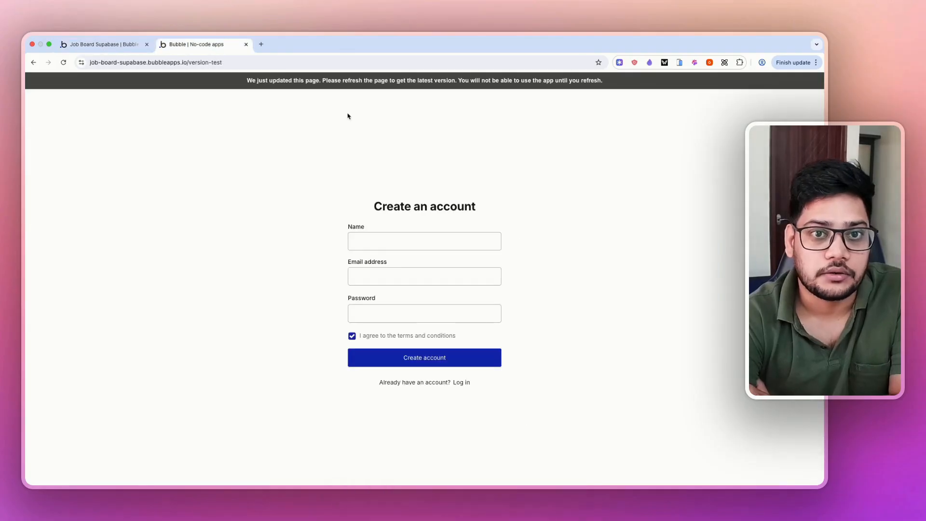
{"action": "left_click", "coordinate": [320, 87]}
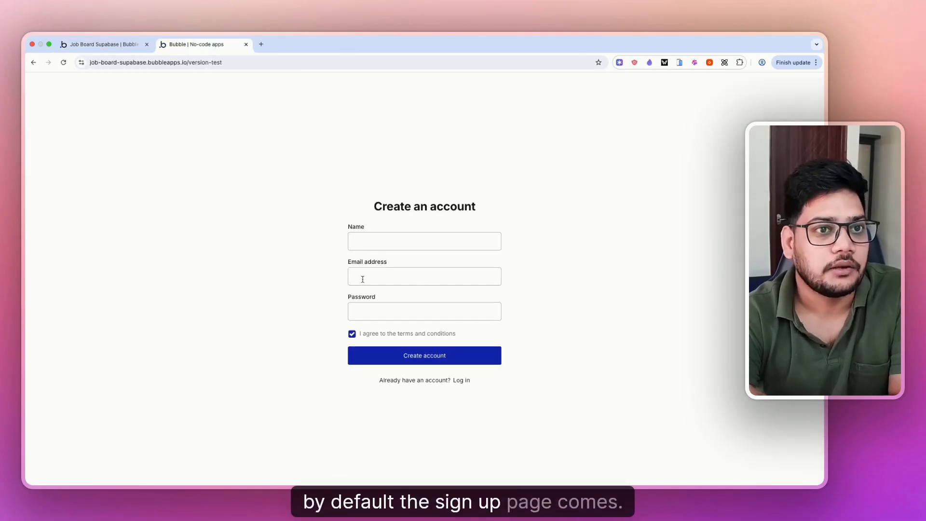
{"action": "left_click", "coordinate": [456, 381]}
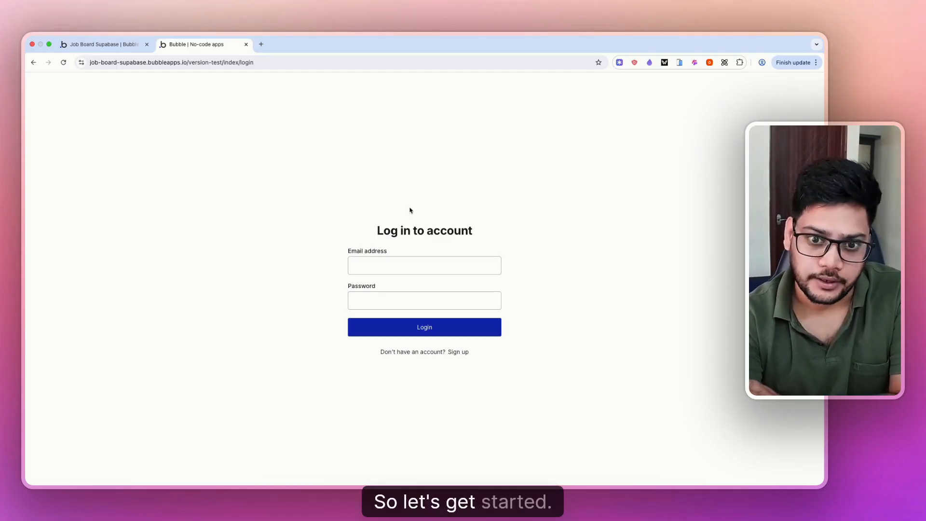
{"action": "left_click", "coordinate": [103, 44]}
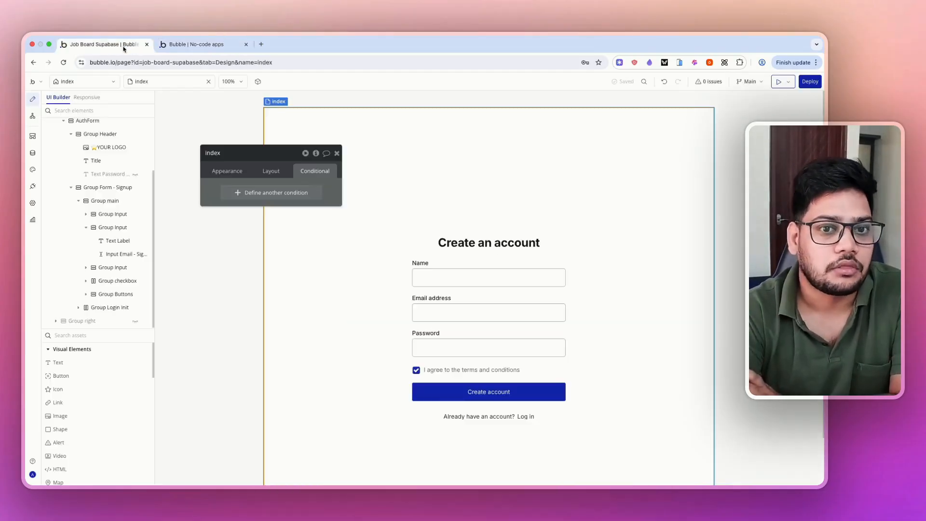
- Add a Floating Group at the page's top-left and name it FG: Plugin
{"action": "scroll", "coordinate": [90, 170], "scroll_direction": "up", "scroll_amount": 3}
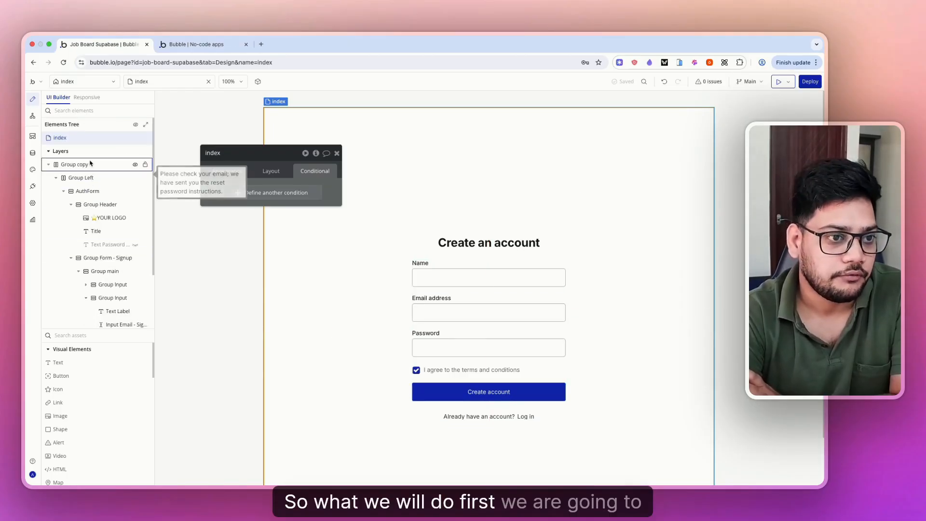
{"action": "left_click", "coordinate": [48, 164]}
{"action": "left_click", "coordinate": [74, 165]}
{"action": "left_click", "coordinate": [65, 335]}
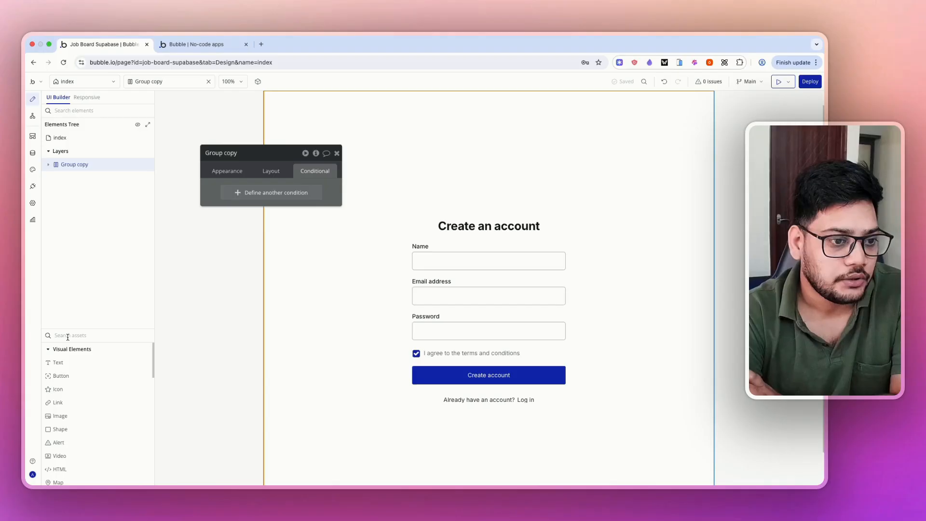
{"action": "type", "text": "flo"}
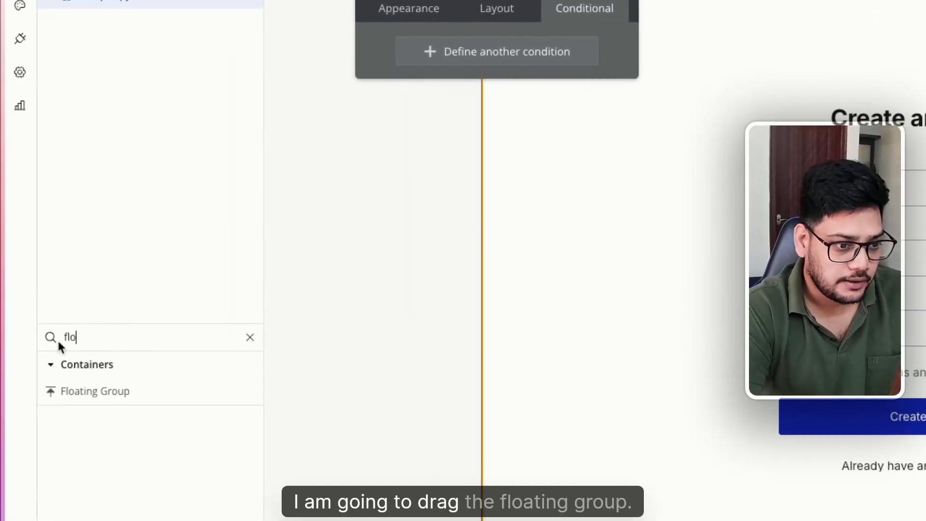
{"action": "left_click_drag", "start_coordinate": [70, 397], "coordinate": [709, 0]}
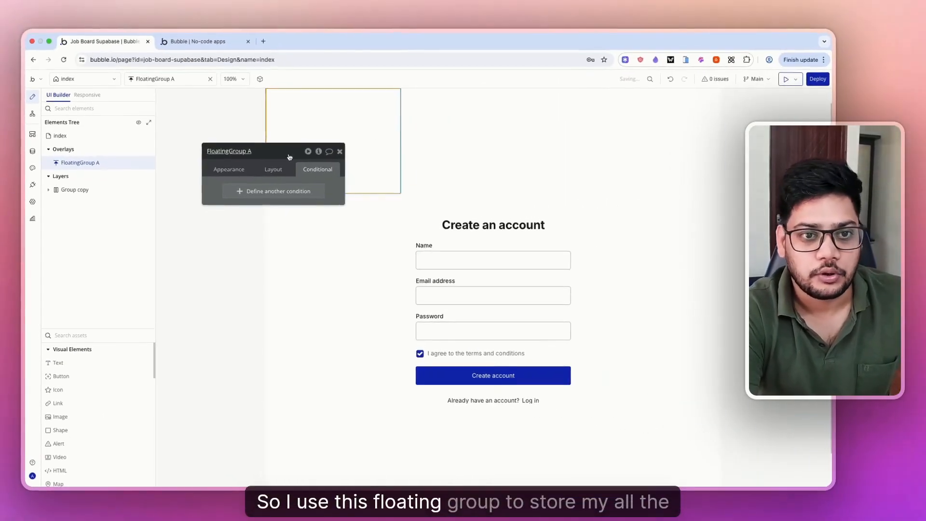
{"action": "left_click", "coordinate": [254, 124]}
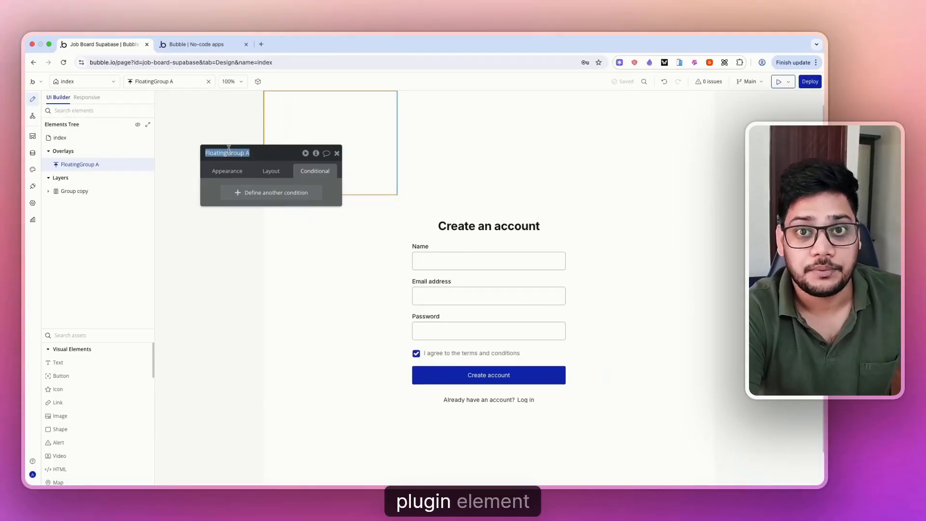
{"action": "type", "text": "FG: Pl"}
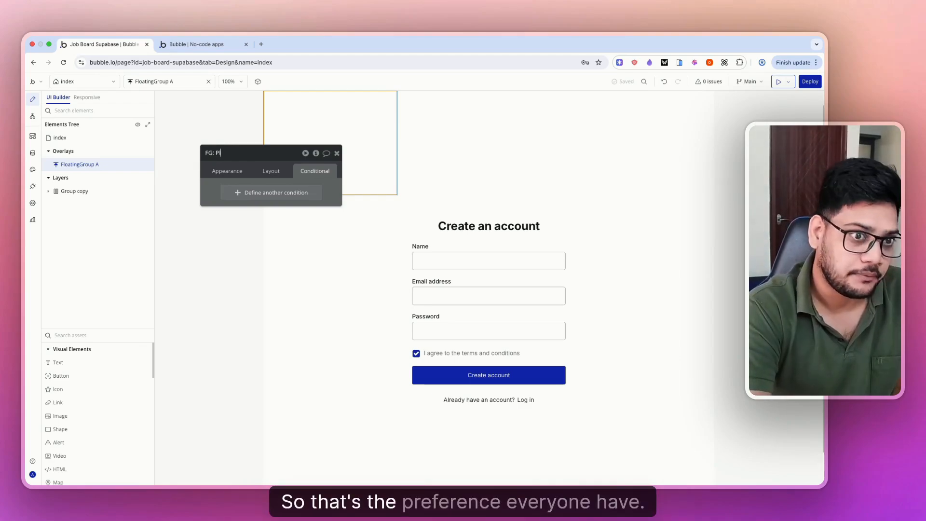
{"action": "type", "text": "ugin"}
{"action": "key", "text": "Return"}
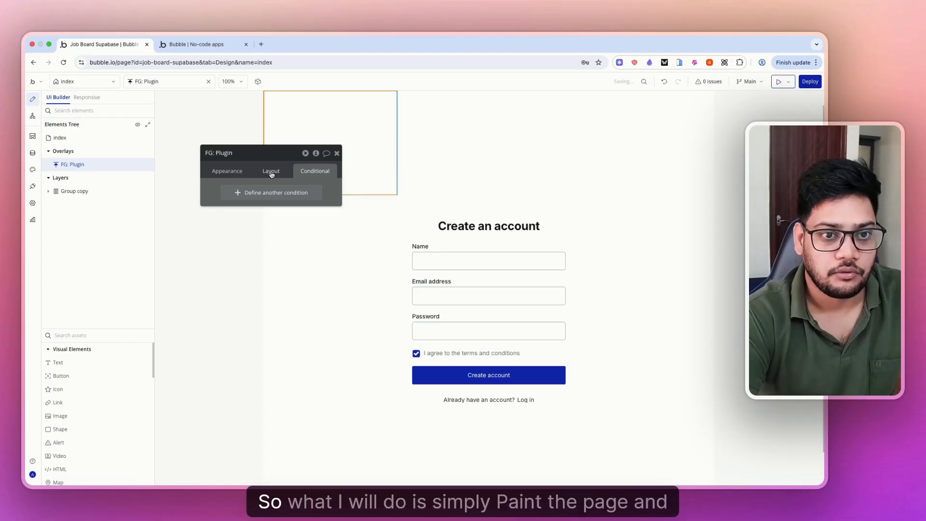
- Make FG: Plugin fixed-size at 10 px wide and 10 px high
{"action": "left_click", "coordinate": [230, 171]}
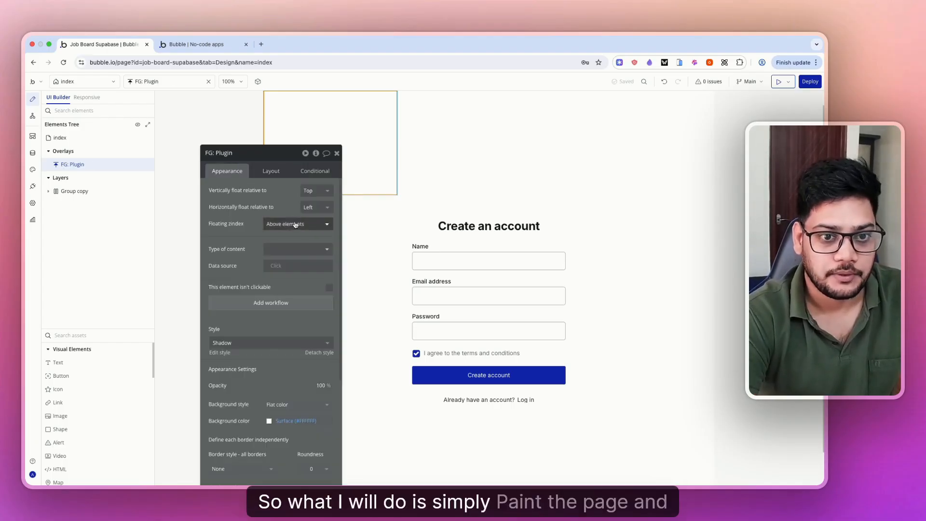
{"action": "left_click", "coordinate": [272, 172]}
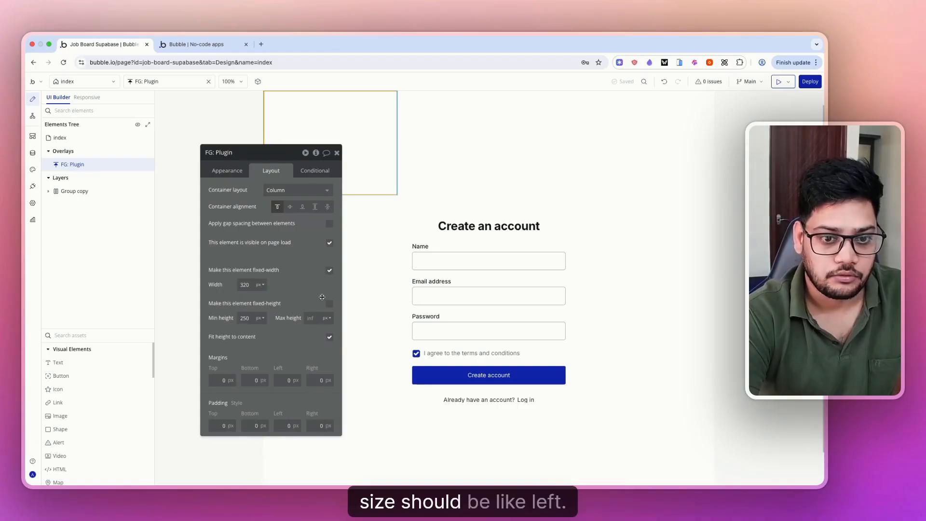
{"action": "left_click", "coordinate": [329, 305]}
{"action": "double_click", "coordinate": [247, 286]}
{"action": "type", "text": "10"}
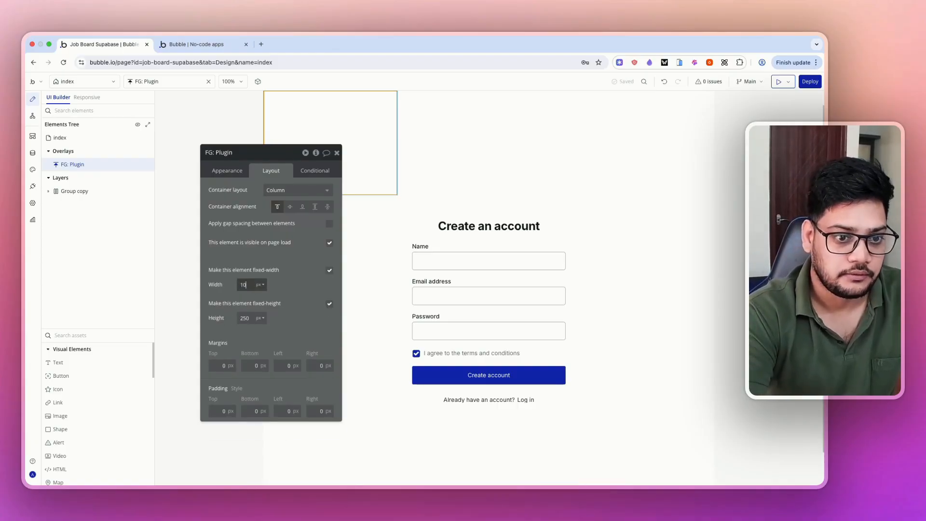
{"action": "key", "text": "Tab"}
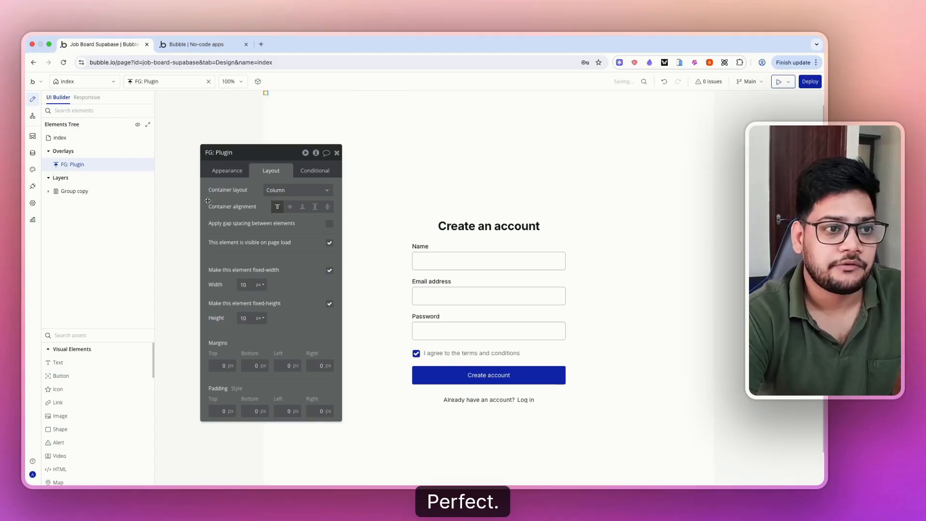
{"action": "left_click", "coordinate": [93, 337]}
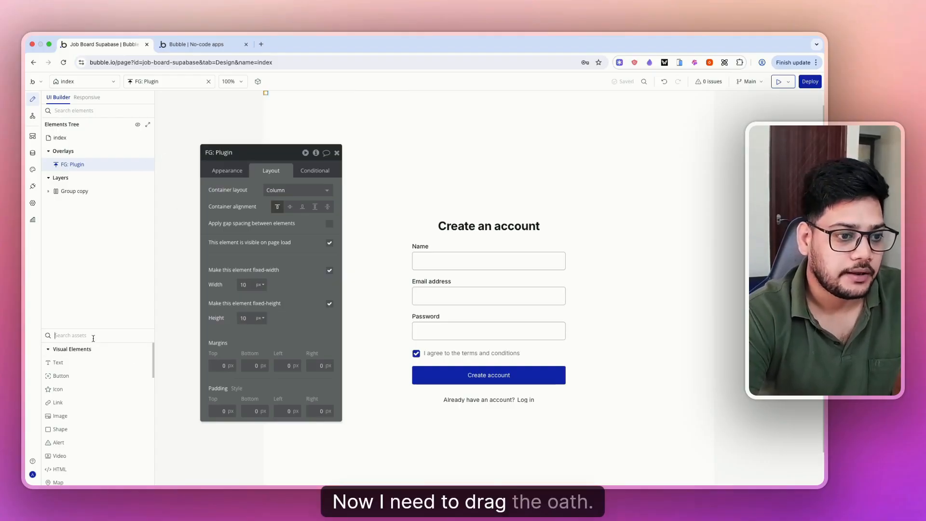
- Place a Supabase Auth element inside FG: Plugin
{"action": "type", "text": "aut"}
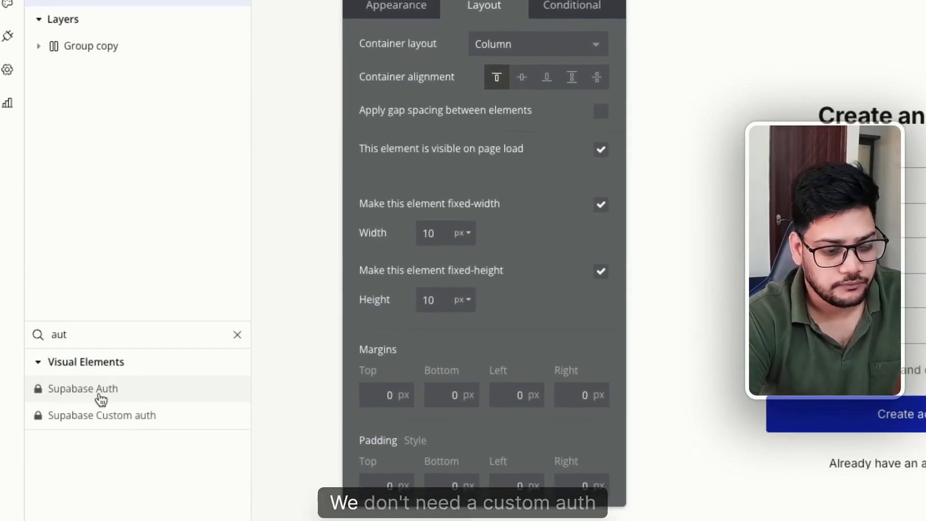
{"action": "left_click_drag", "start_coordinate": [101, 396], "coordinate": [85, 165]}
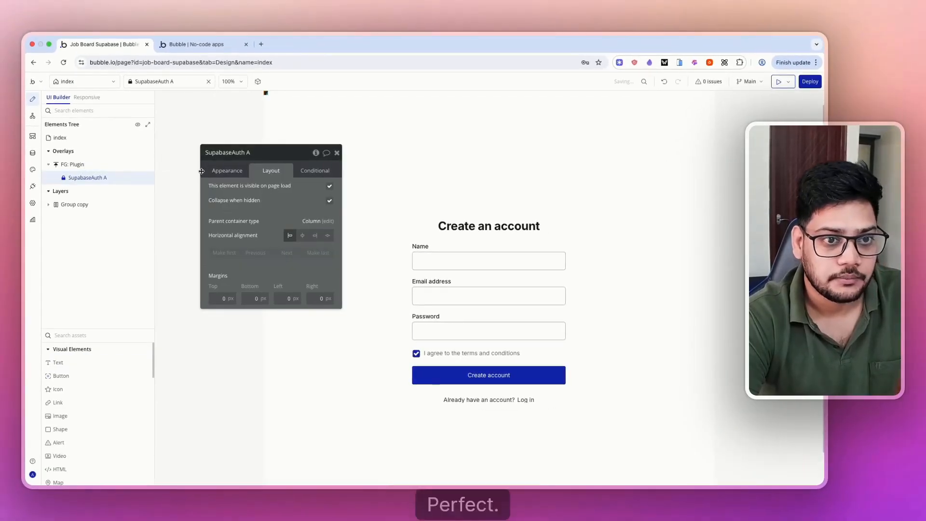
{"action": "left_click", "coordinate": [222, 172]}
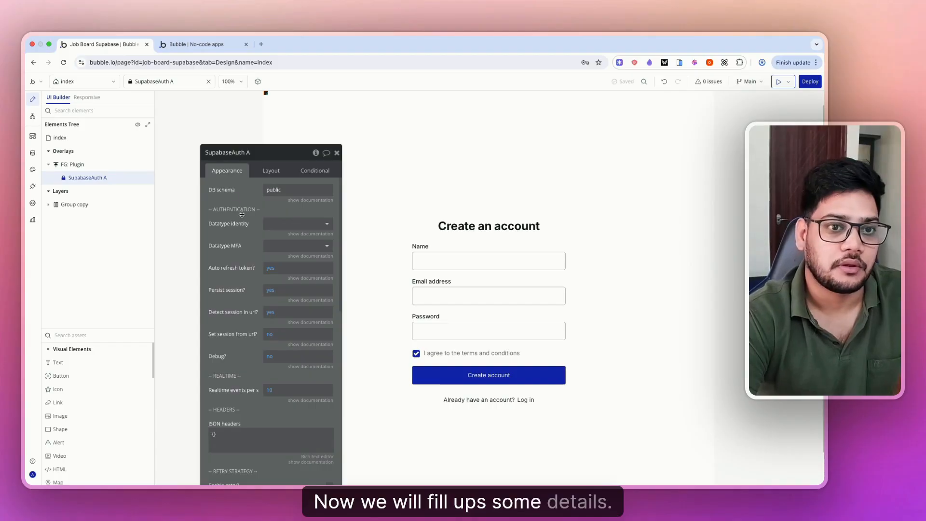
{"action": "left_click_drag", "start_coordinate": [242, 214], "coordinate": [237, 171]}
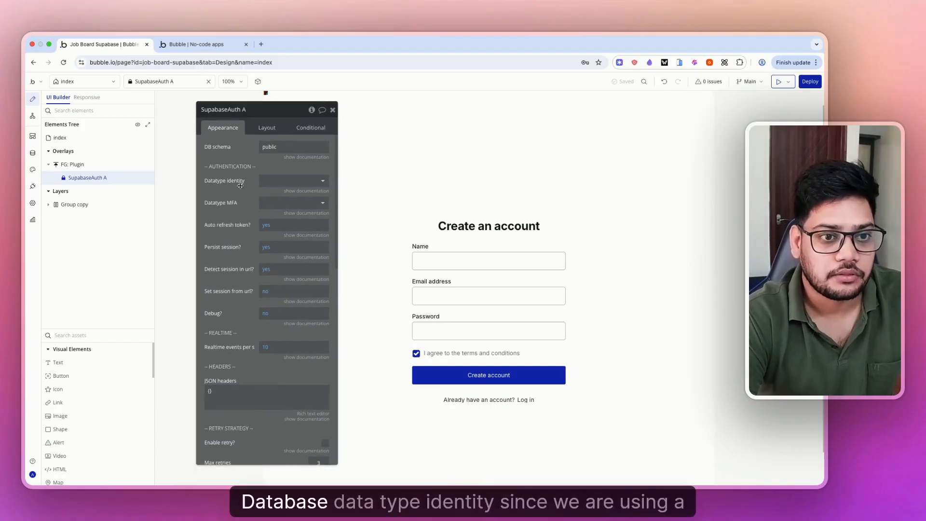
- Set the identity data type to Identity (Supabase) and MFA type to MFA (Supabase)
{"action": "left_click", "coordinate": [281, 182]}
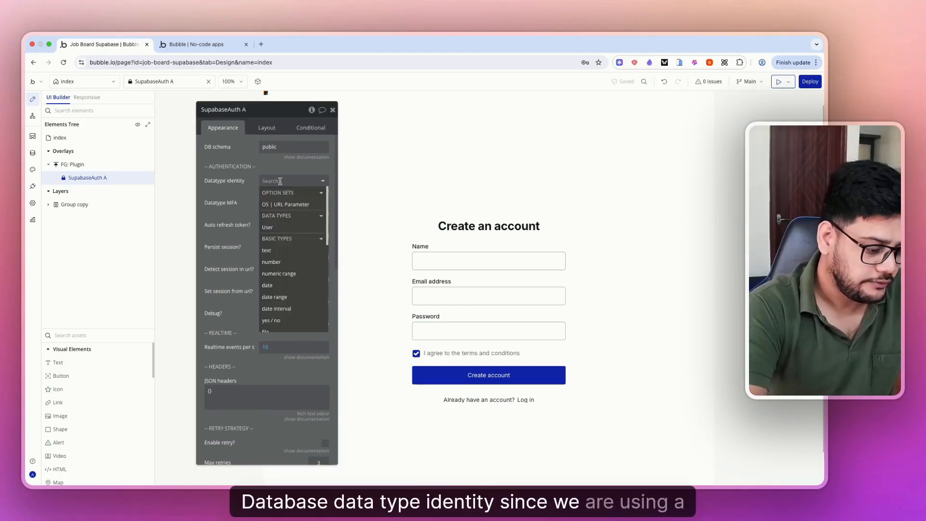
{"action": "type", "text": "aut"}
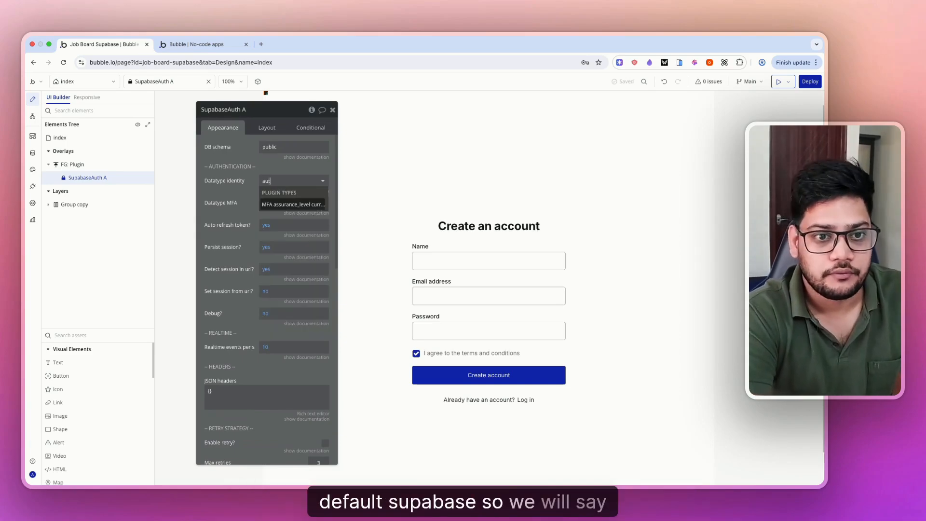
{"action": "key", "text": "BackSpace"}
{"action": "key", "text": "BackSpace"}
{"action": "key", "text": "BackSpace"}
{"action": "key", "text": "BackSpace"}
{"action": "scroll", "coordinate": [295, 250], "scroll_direction": "down", "scroll_amount": 5}
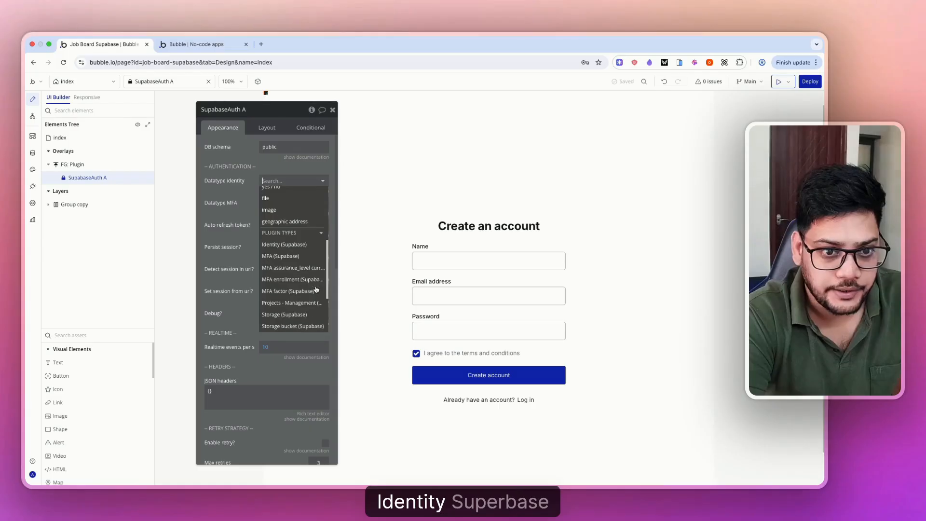
{"action": "left_click", "coordinate": [295, 245]}
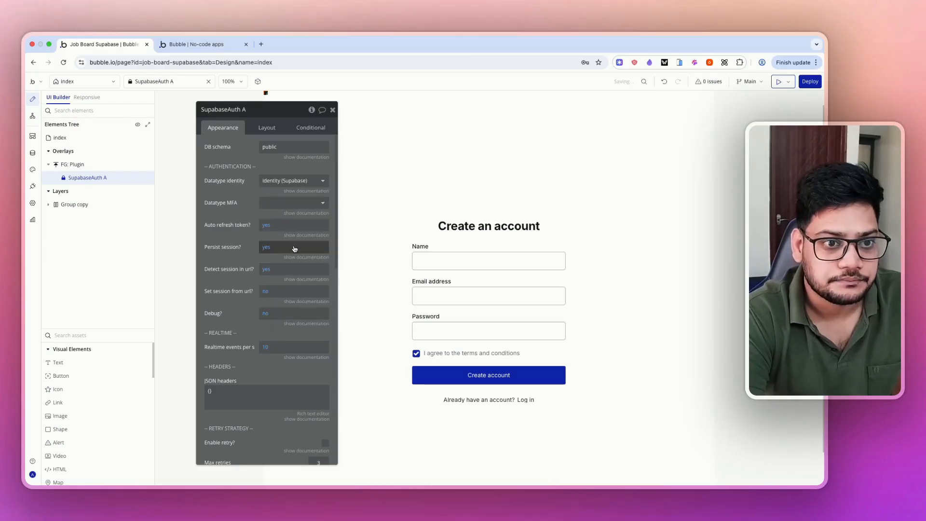
{"action": "left_click", "coordinate": [290, 202]}
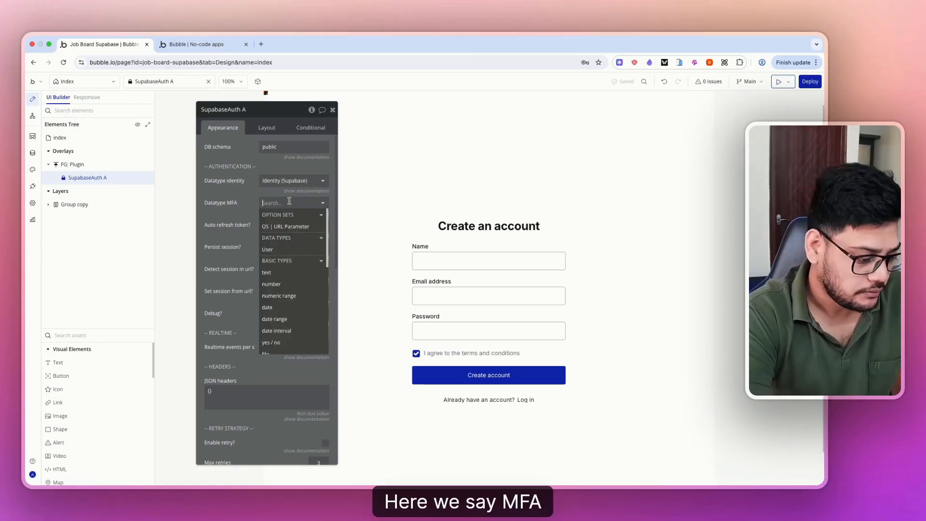
{"action": "type", "text": "mfa"}
{"action": "left_click", "coordinate": [289, 225]}
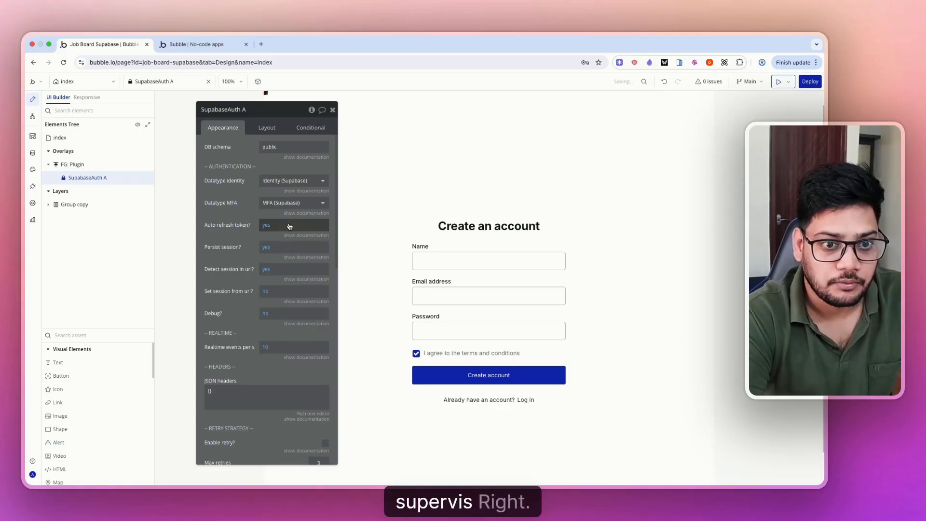
- Turn debug on for the Supabase Auth element, leaving the user metadata type unset
{"action": "scroll", "coordinate": [248, 232], "scroll_direction": "down", "scroll_amount": 1}
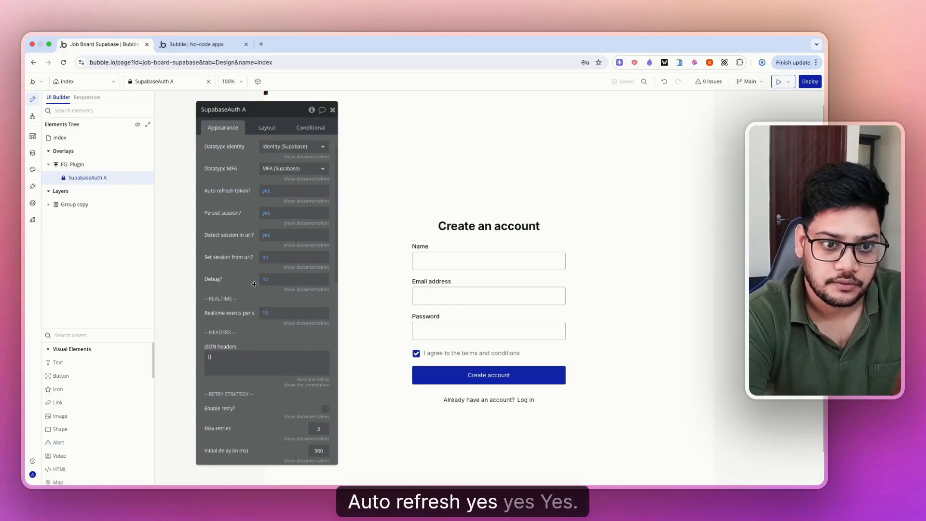
{"action": "scroll", "coordinate": [254, 284], "scroll_direction": "down", "scroll_amount": 3}
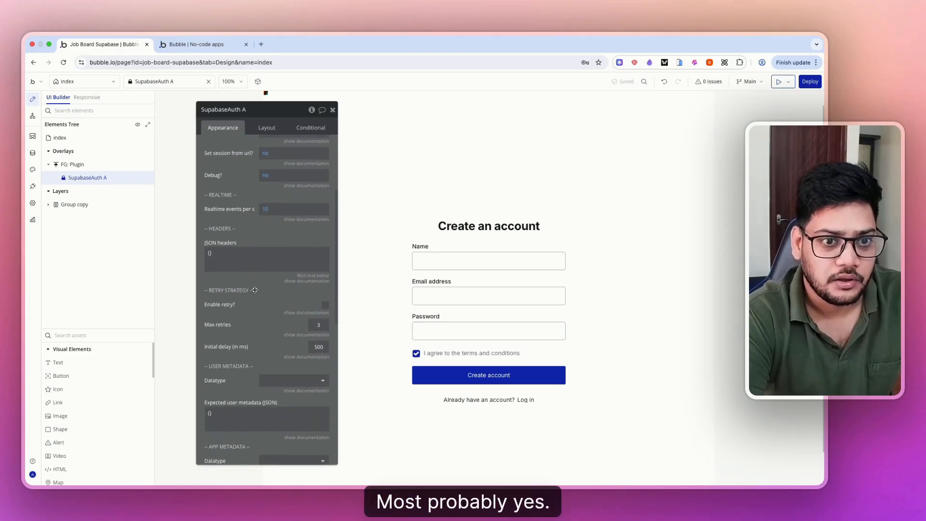
{"action": "left_click", "coordinate": [268, 175]}
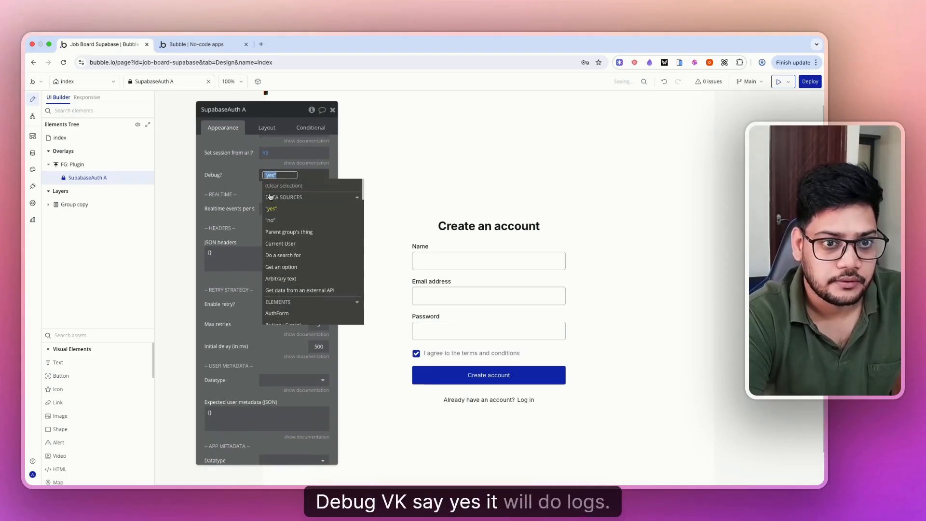
{"action": "left_click", "coordinate": [228, 168]}
{"action": "left_click", "coordinate": [299, 186]}
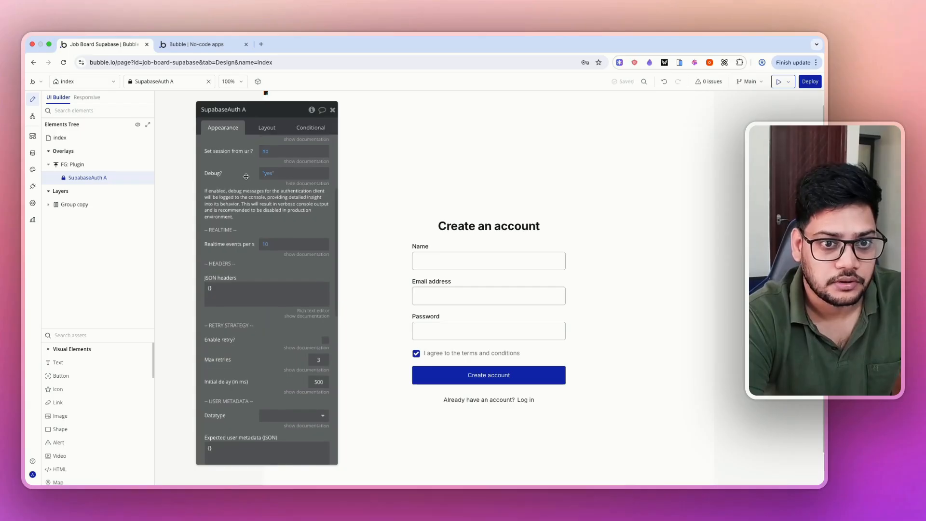
{"action": "scroll", "coordinate": [246, 176], "scroll_direction": "down", "scroll_amount": 3}
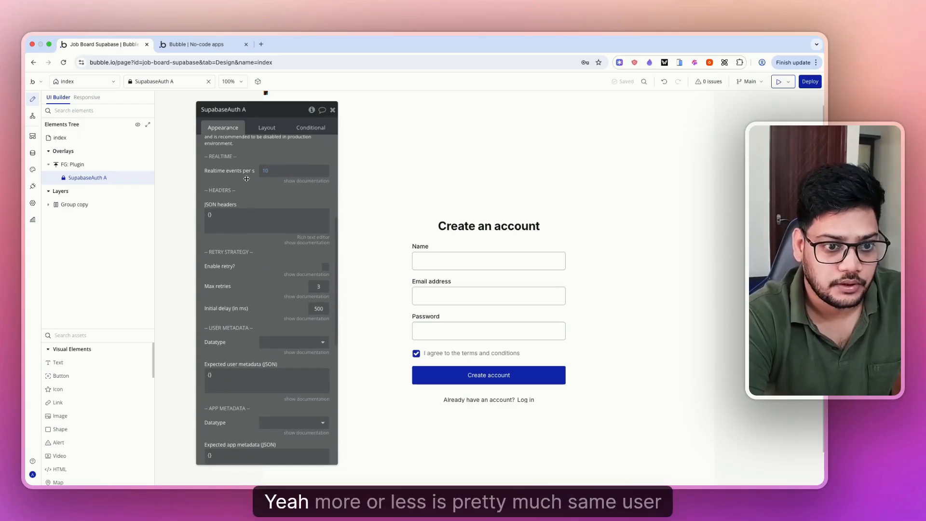
{"action": "scroll", "coordinate": [247, 281], "scroll_direction": "down", "scroll_amount": 1}
{"action": "scroll", "coordinate": [247, 281], "scroll_direction": "up", "scroll_amount": 1}
{"action": "scroll", "coordinate": [246, 281], "scroll_direction": "down", "scroll_amount": 1}
{"action": "scroll", "coordinate": [247, 282], "scroll_direction": "down", "scroll_amount": 4}
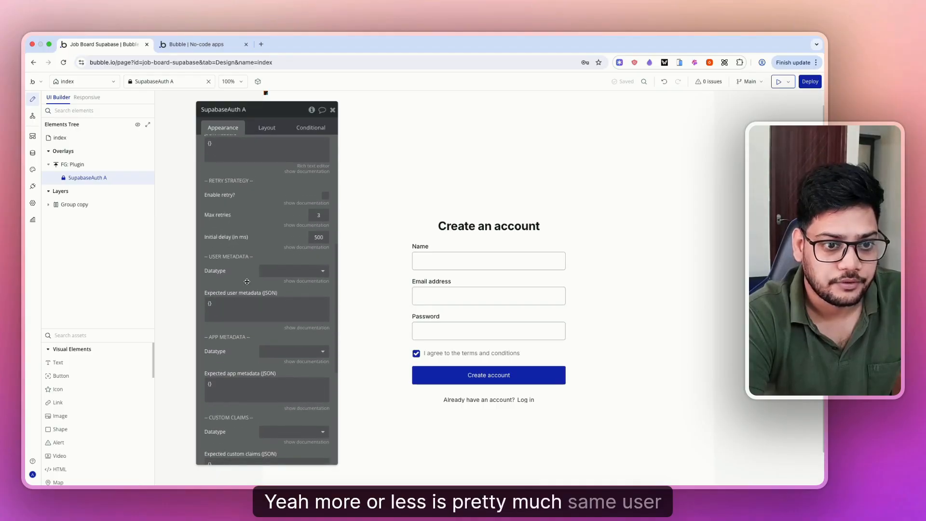
{"action": "left_click", "coordinate": [285, 235]}
{"action": "left_click", "coordinate": [281, 218]}
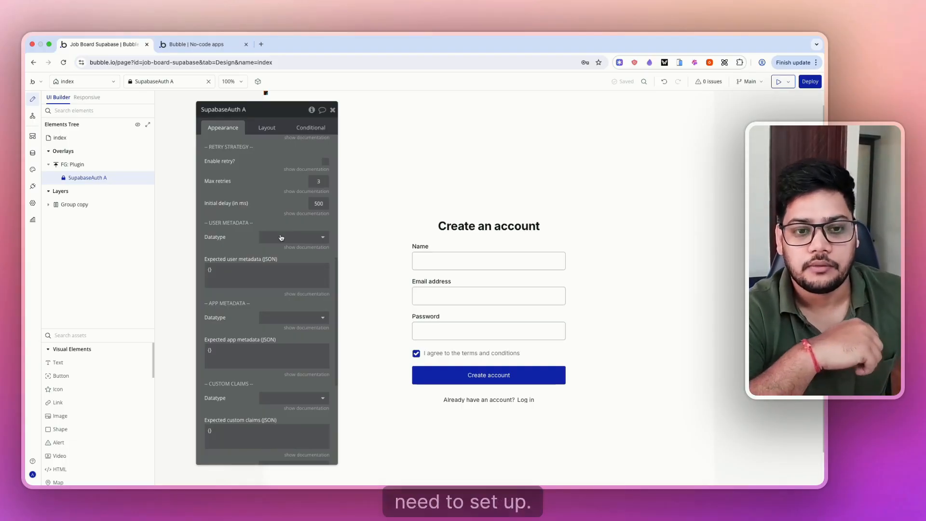
{"action": "scroll", "coordinate": [281, 237], "scroll_direction": "down", "scroll_amount": 1}
{"action": "scroll", "coordinate": [281, 237], "scroll_direction": "down", "scroll_amount": 3}
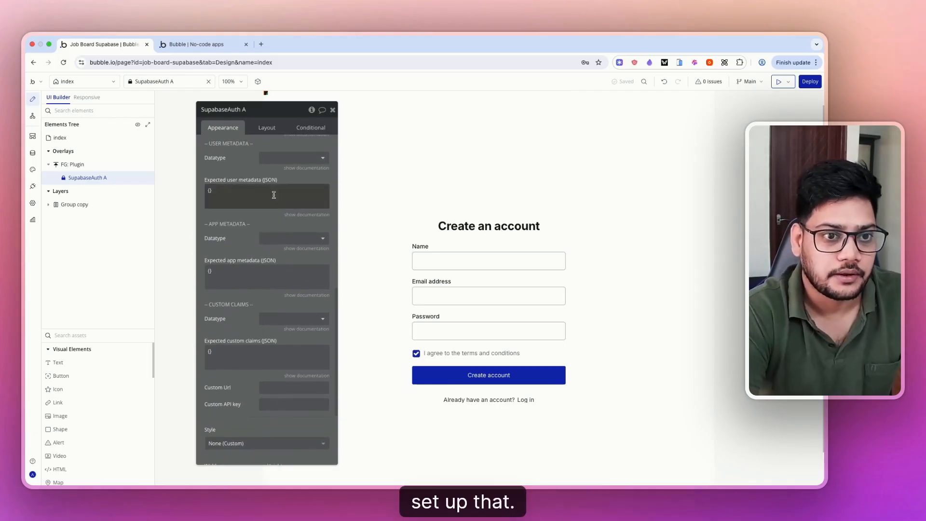
- Inspect the Create account button, then open Supabase's Authentication users page
{"action": "left_click", "coordinate": [458, 376]}
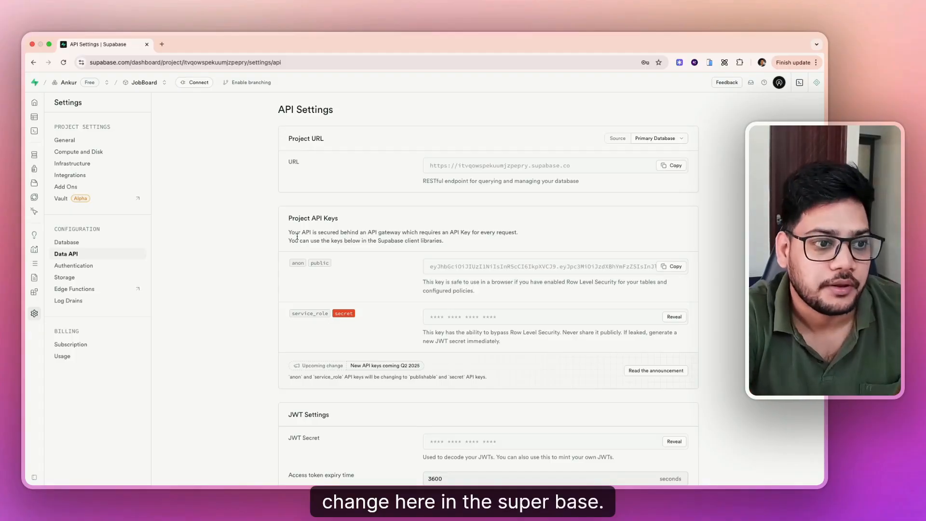
{"action": "left_click", "coordinate": [54, 175]}
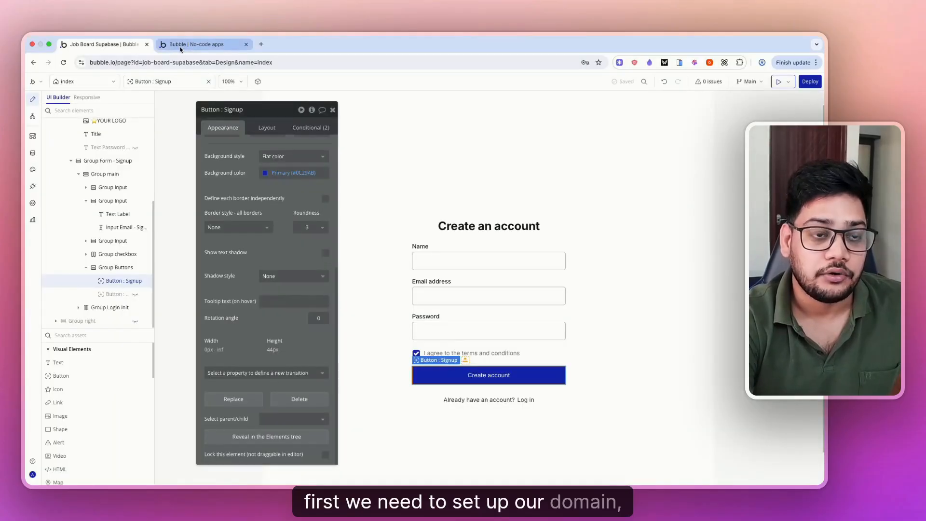
- Copy the Bubble app's base URL and save it as the Site URL in URL Configuration
{"action": "left_click", "coordinate": [180, 47]}
{"action": "left_click", "coordinate": [174, 62]}
{"action": "left_click", "coordinate": [172, 63]}
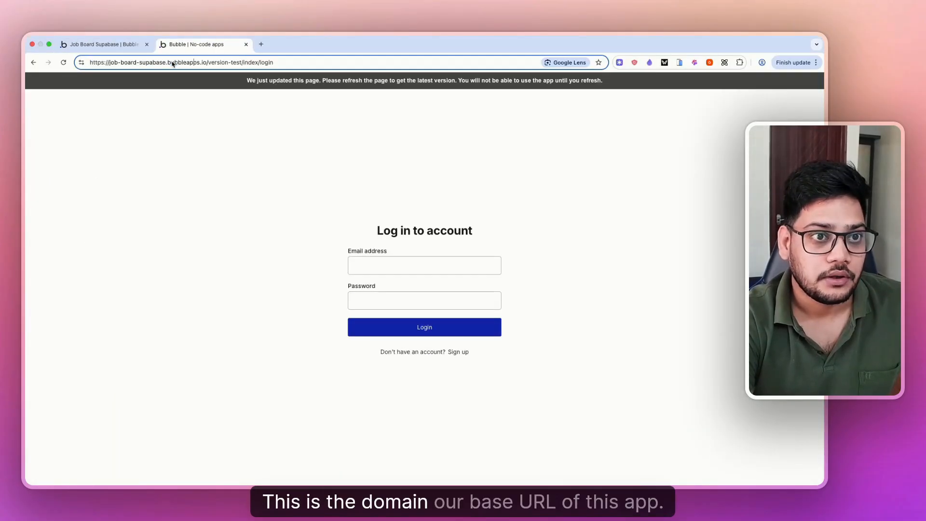
{"action": "left_click_drag", "start_coordinate": [207, 61], "coordinate": [90, 62]}
{"action": "key", "text": "super+c"}
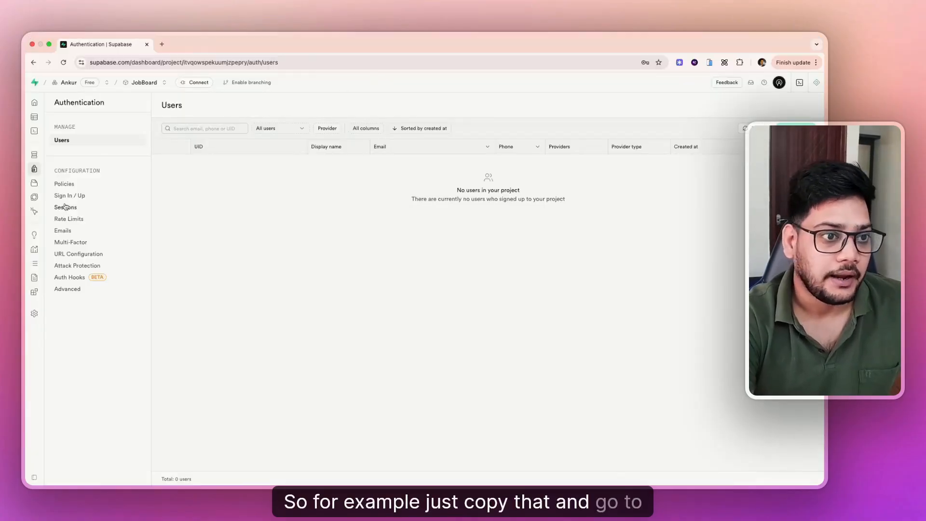
{"action": "mouse_move", "coordinate": [37, 175]}
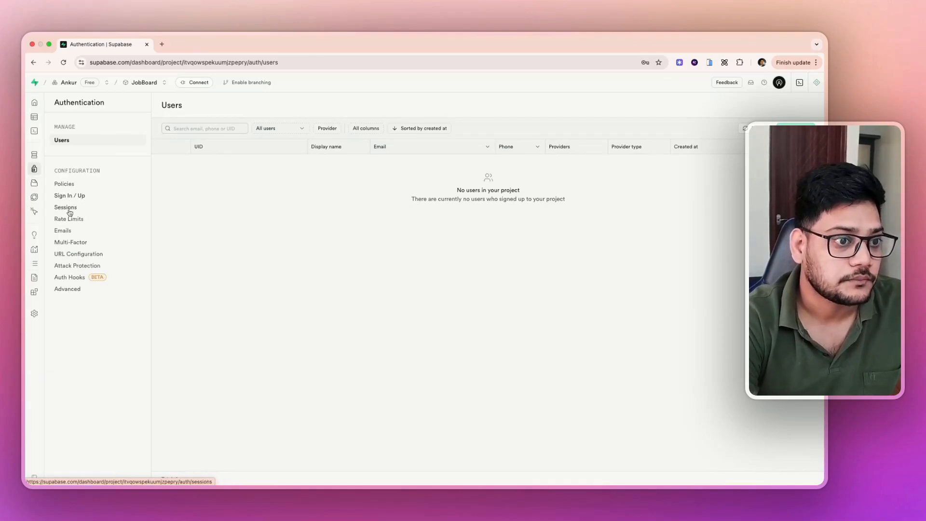
{"action": "left_click", "coordinate": [62, 231]}
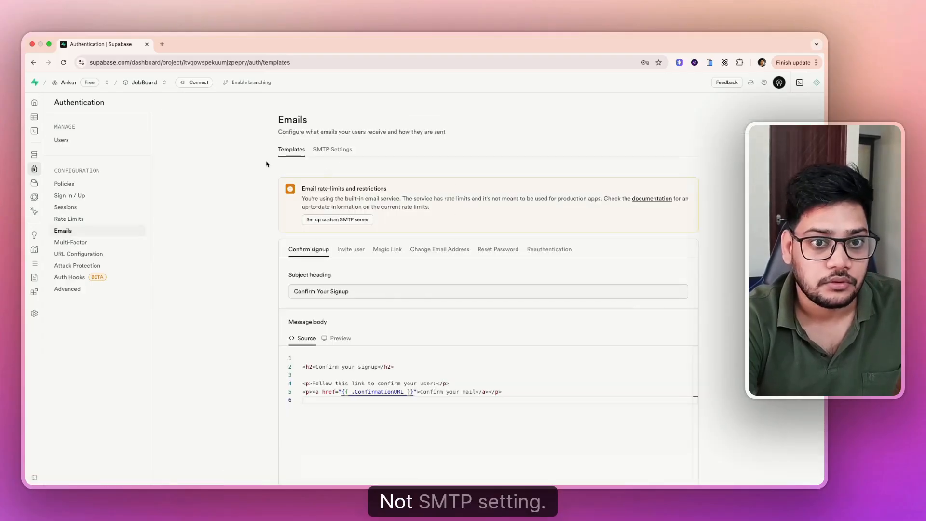
{"action": "left_click", "coordinate": [332, 150]}
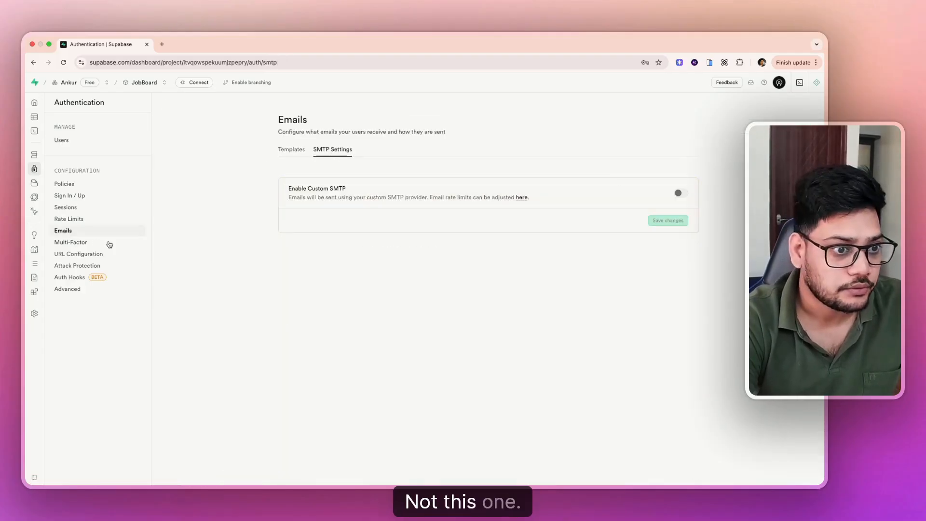
{"action": "left_click", "coordinate": [80, 254]}
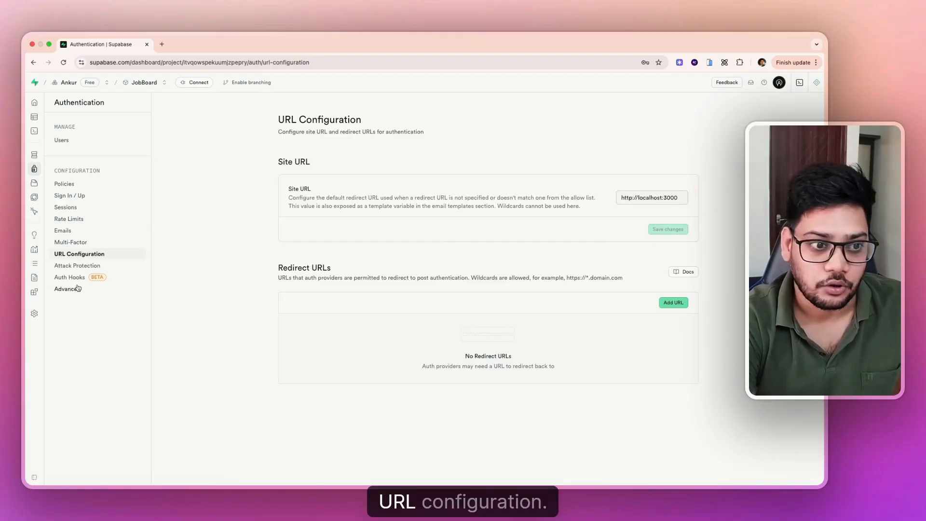
{"action": "triple_click", "coordinate": [670, 197]}
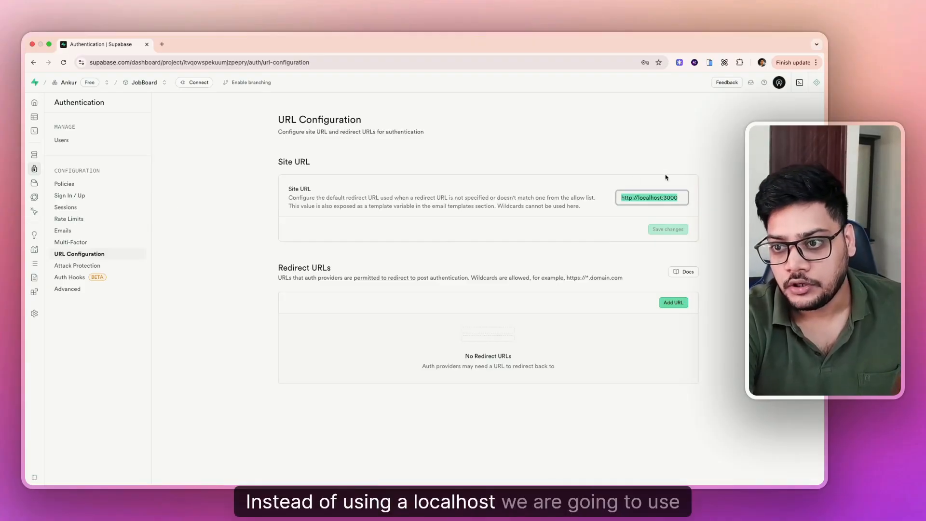
{"action": "key", "text": "super+v"}
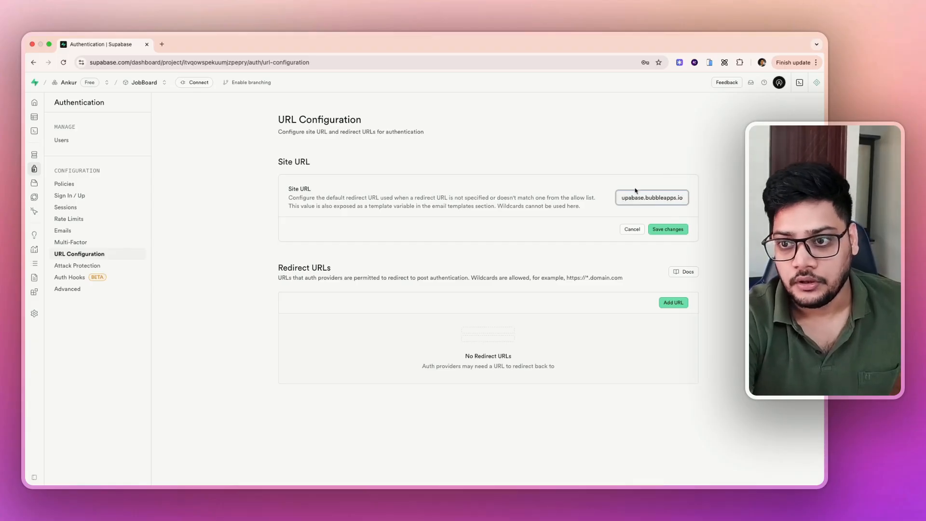
{"action": "left_click", "coordinate": [672, 230]}
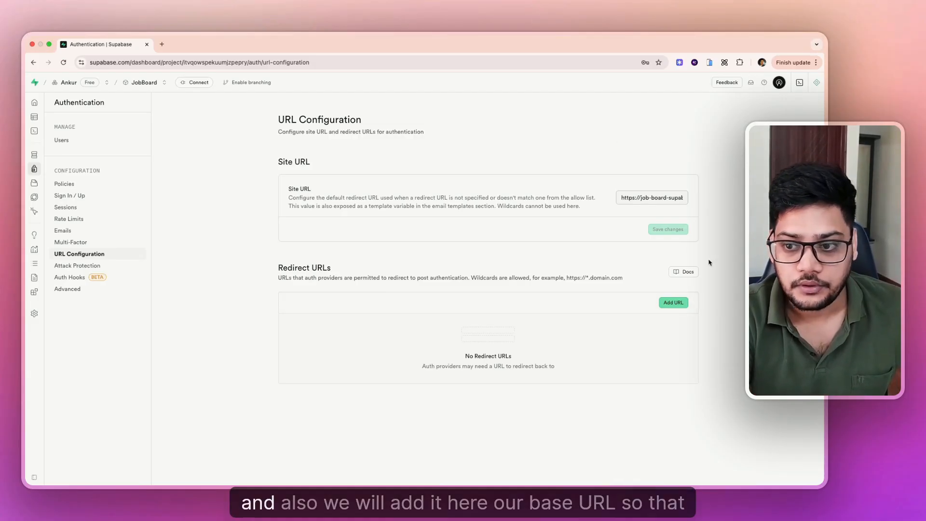
{"action": "left_click", "coordinate": [673, 302]}
{"action": "key", "text": "super+v"}
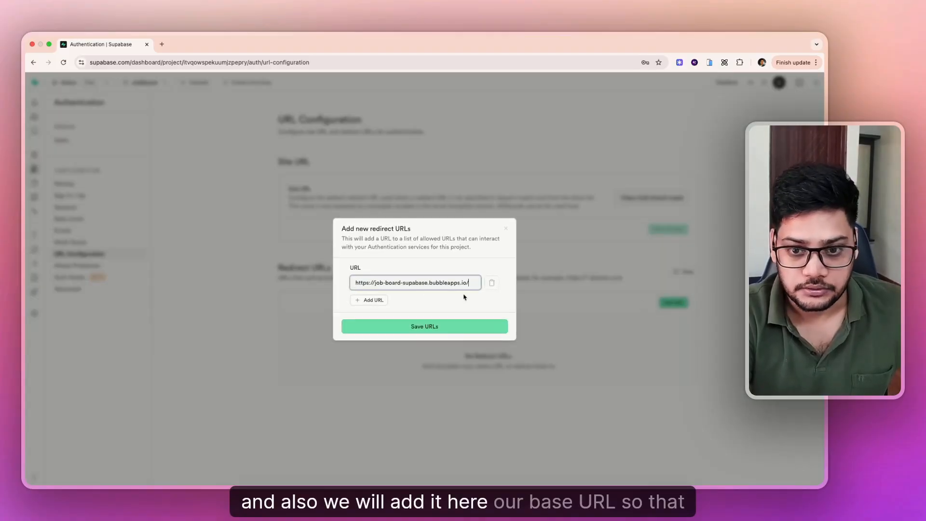
{"action": "left_click", "coordinate": [434, 324]}
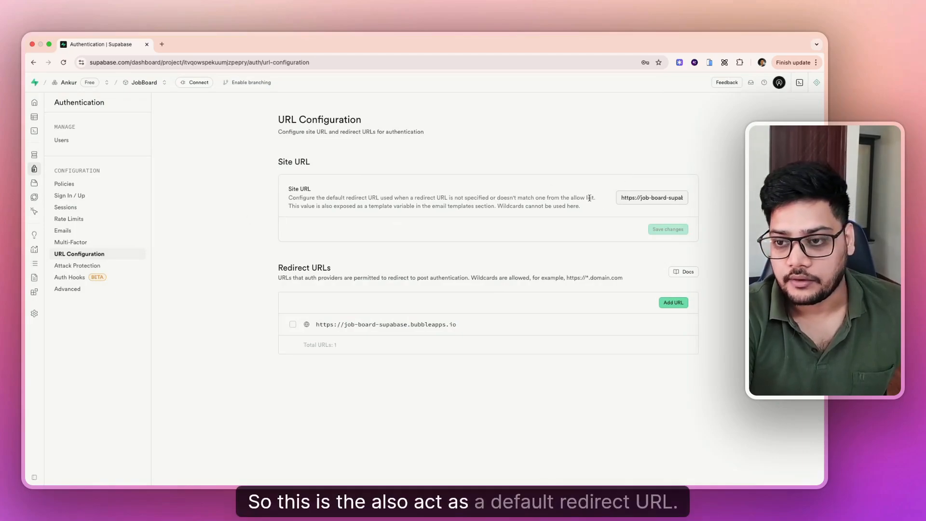
{"action": "key", "text": "ctrl+Right"}
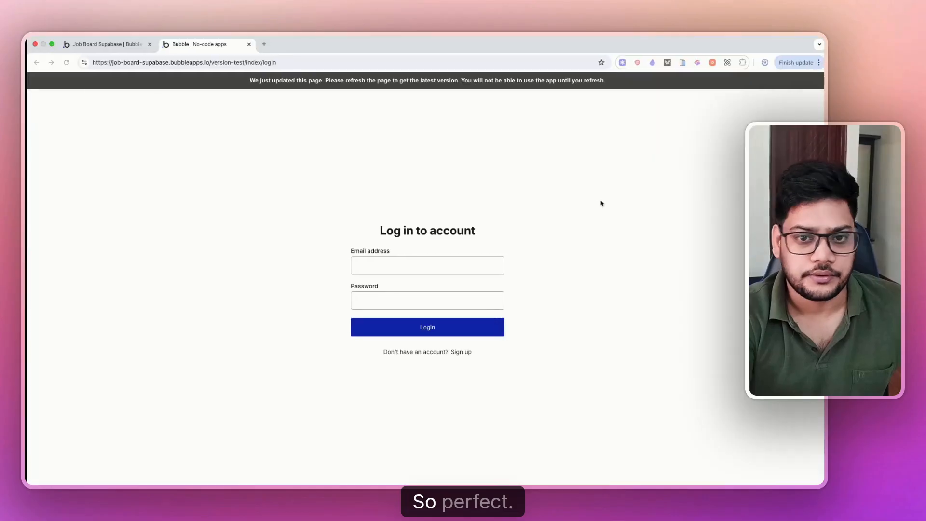
- Add a 'Sign the user up SupabaseAuth' action to the Signup button's click workflow
{"action": "left_click", "coordinate": [107, 48]}
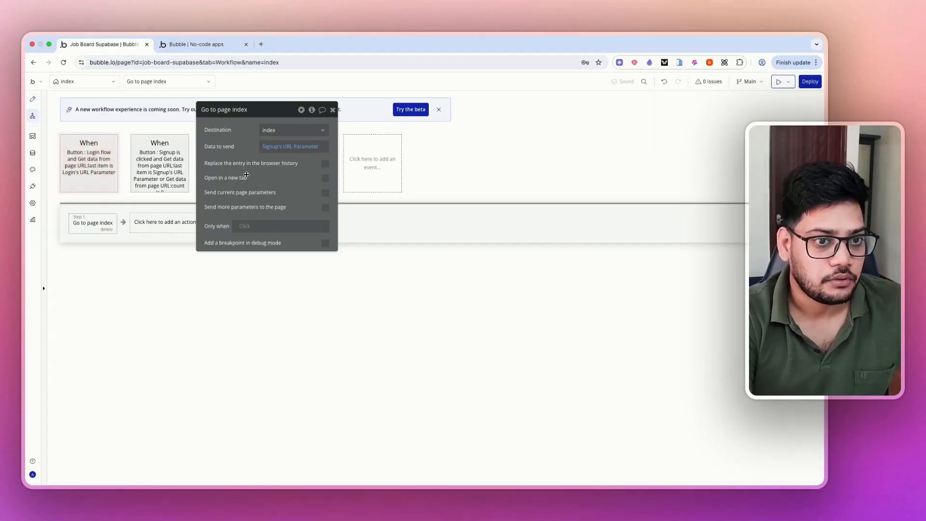
{"action": "left_click", "coordinate": [167, 177]}
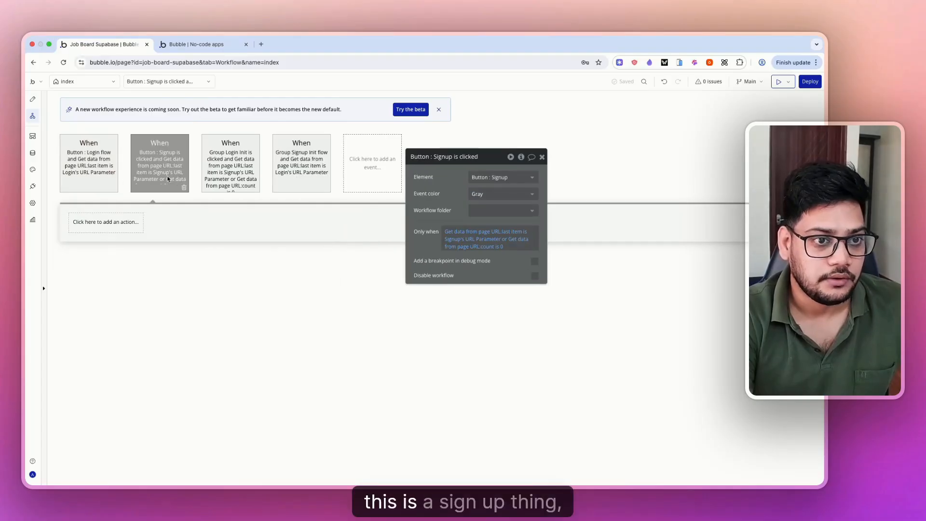
{"action": "left_click", "coordinate": [103, 225]}
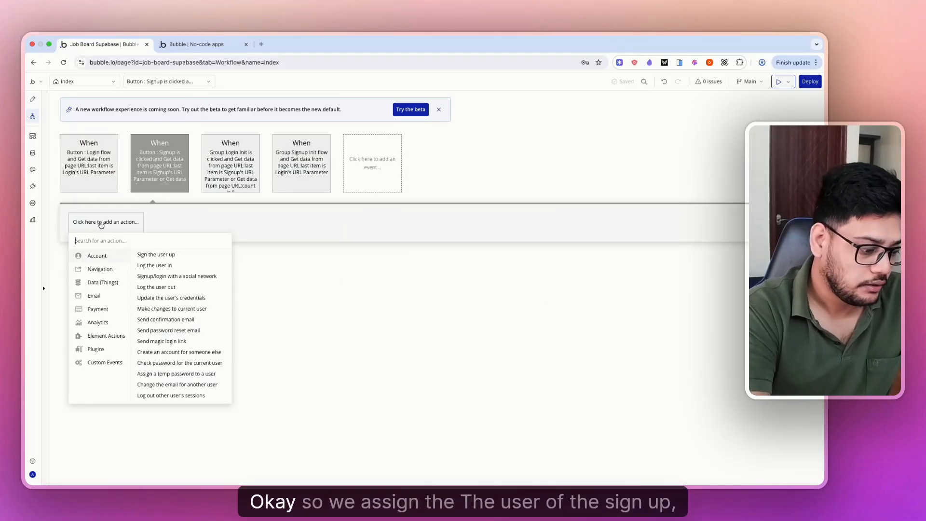
{"action": "type", "text": "sign"}
{"action": "left_click", "coordinate": [114, 287]}
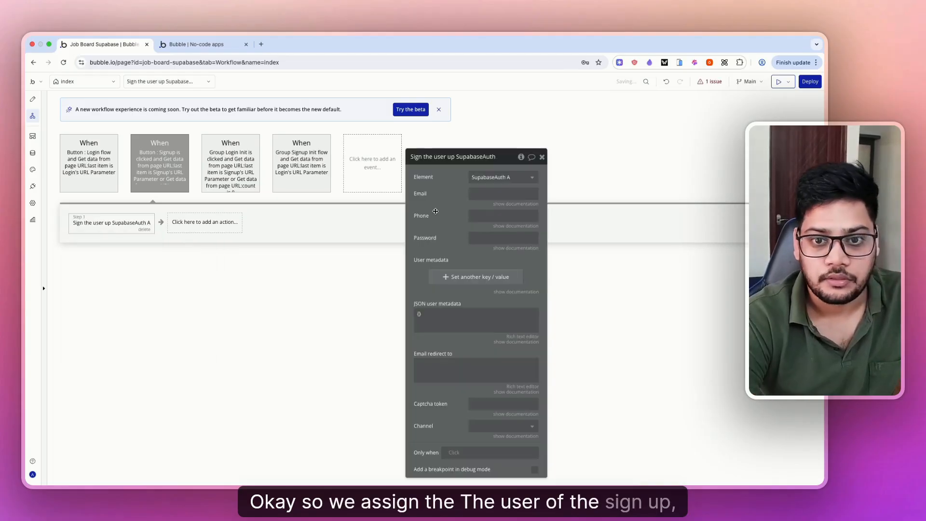
{"action": "left_click_drag", "start_coordinate": [435, 211], "coordinate": [316, 210]}
- Set Email and Password to the signup inputs' values and add a metadata row
{"action": "left_click", "coordinate": [379, 193]}
{"action": "left_click", "coordinate": [432, 193]}
{"action": "type", "text": "i"}
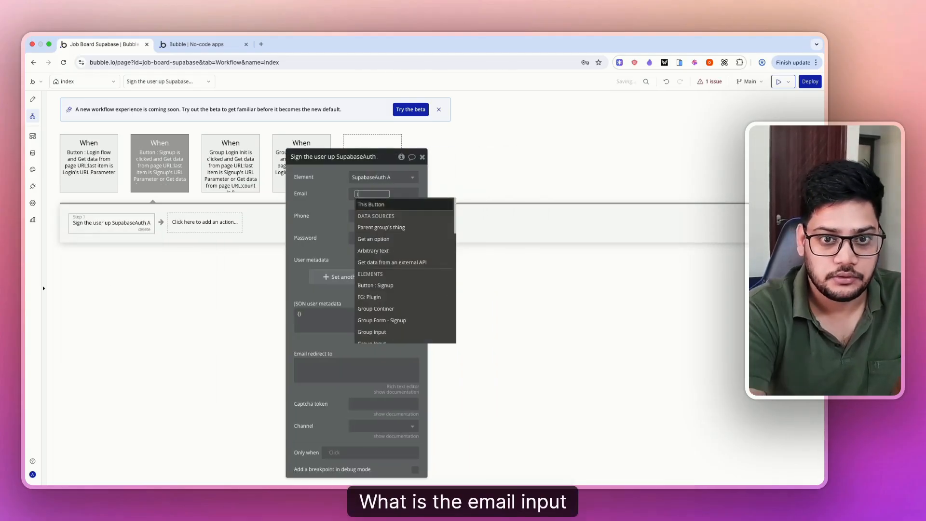
{"action": "type", "text": "nput"}
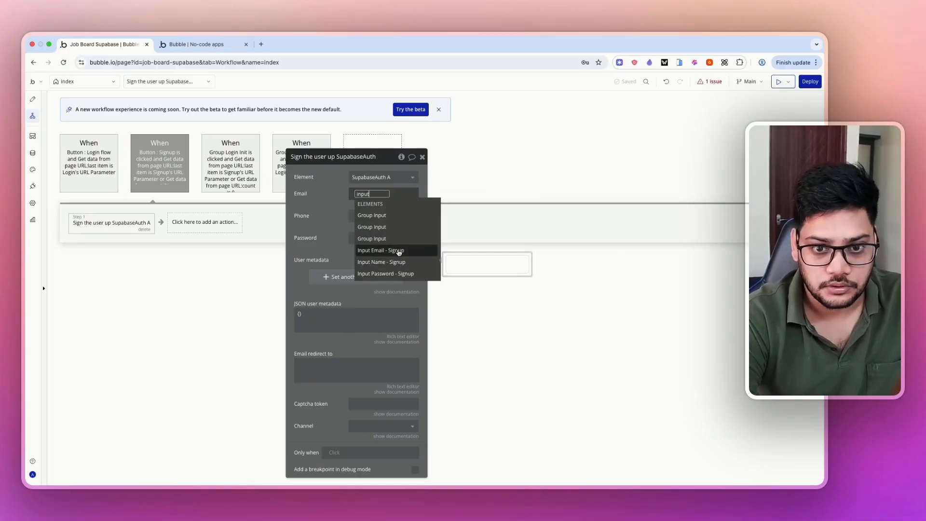
{"action": "left_click", "coordinate": [398, 250]}
{"action": "left_click", "coordinate": [369, 236]}
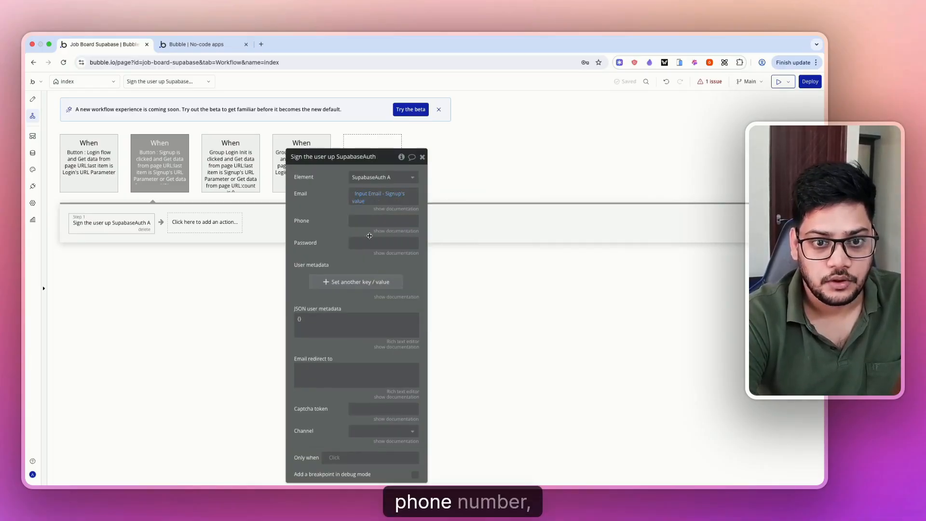
{"action": "left_click", "coordinate": [369, 241]}
{"action": "left_click", "coordinate": [450, 243]}
{"action": "type", "text": "pas"}
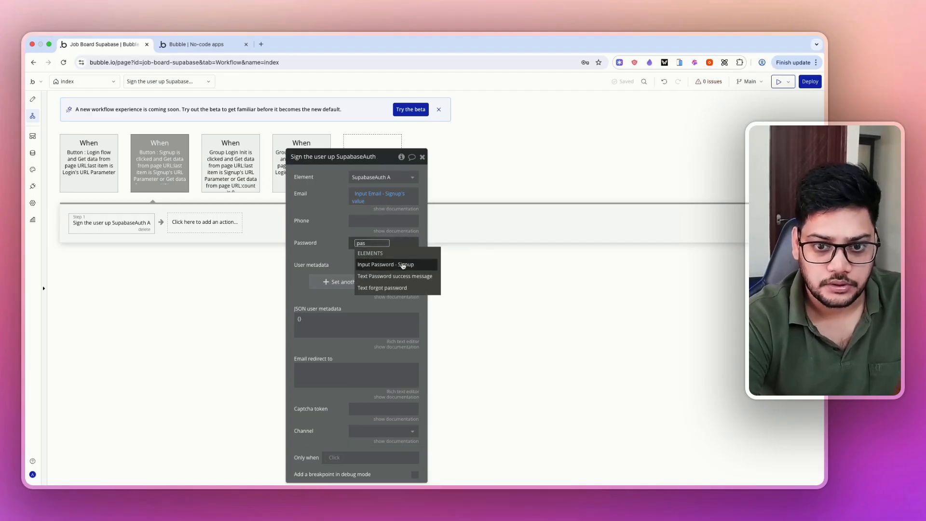
{"action": "left_click", "coordinate": [407, 265]}
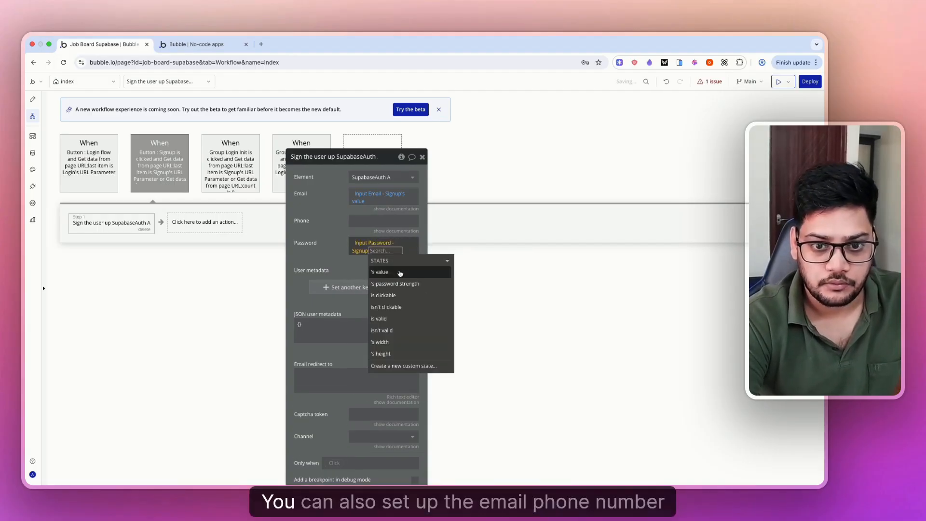
{"action": "left_click", "coordinate": [399, 273]}
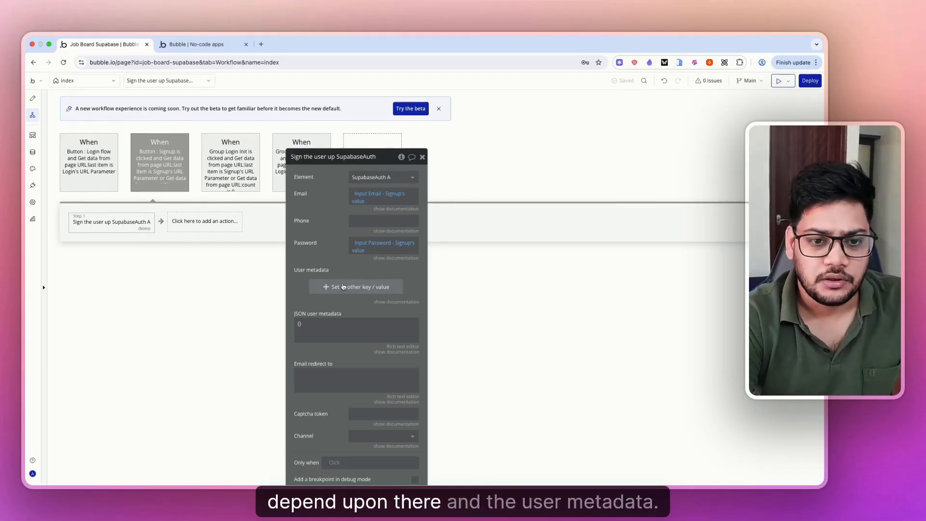
{"action": "left_click", "coordinate": [318, 286]}
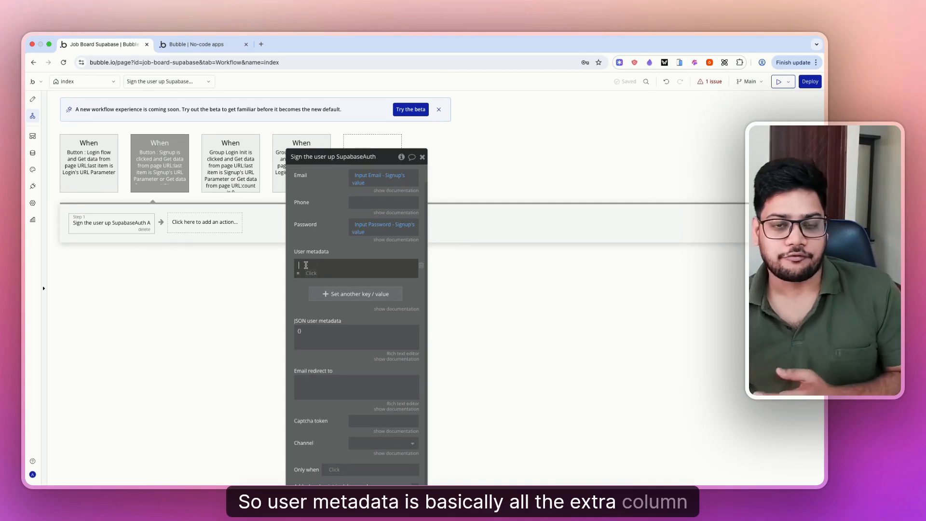
- Add user metadata key 'Full Name' with value Input Name - Signup's value:trimmed
{"action": "left_click", "coordinate": [305, 265]}
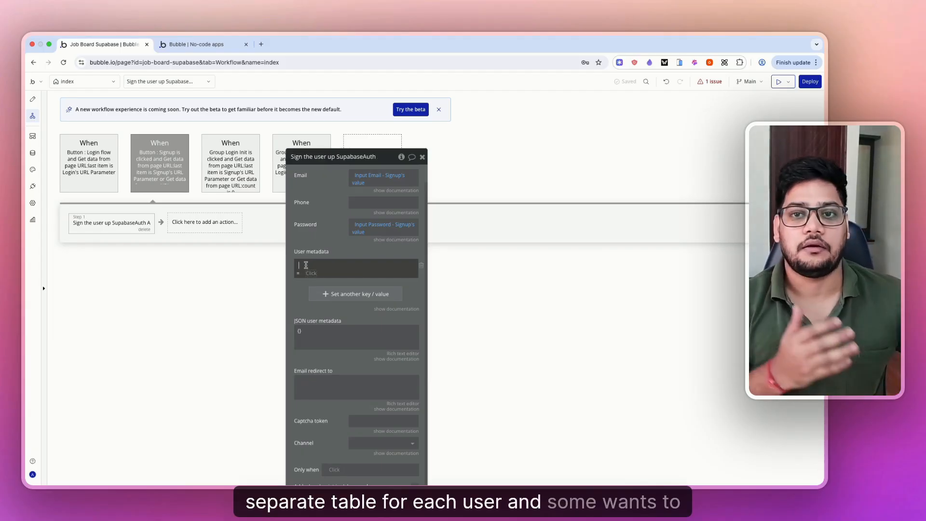
{"action": "left_click", "coordinate": [305, 264]}
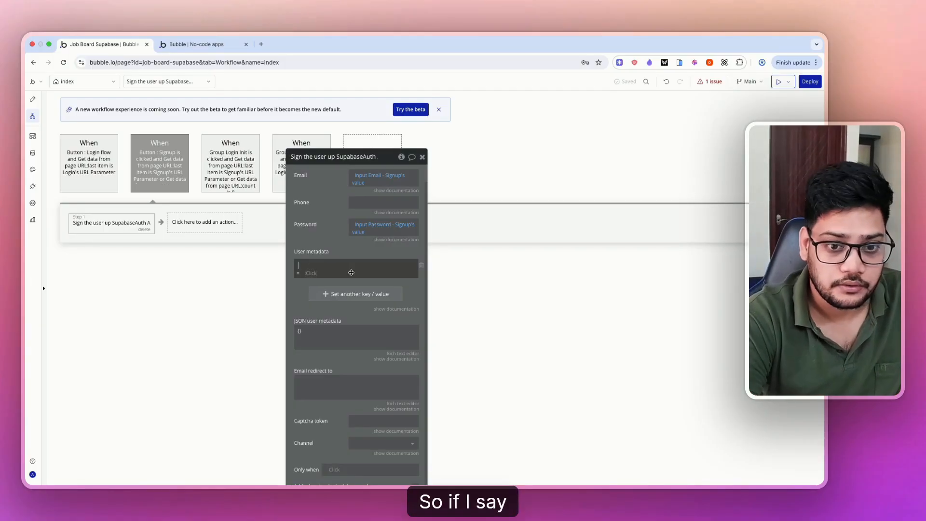
{"action": "type", "text": "Full"}
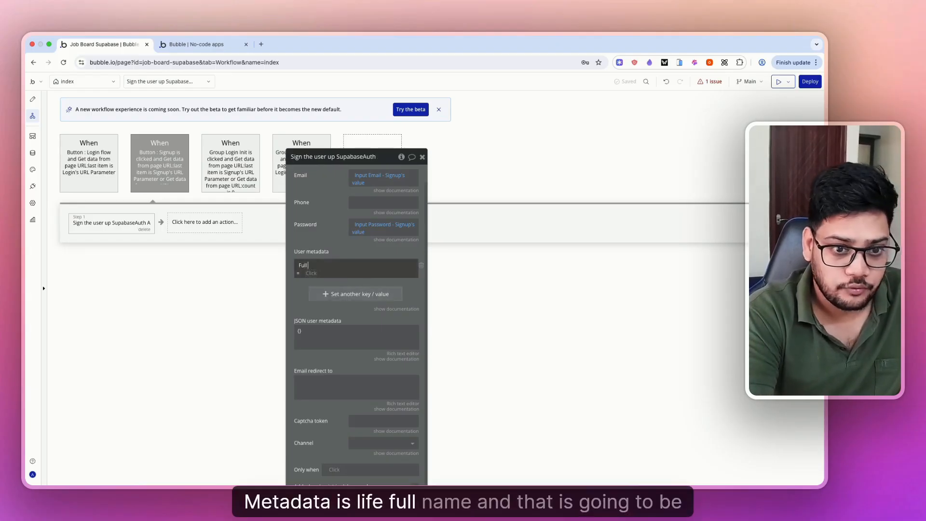
{"action": "type", "text": " Name"}
{"action": "left_click", "coordinate": [304, 273]}
{"action": "type", "text": "inp"}
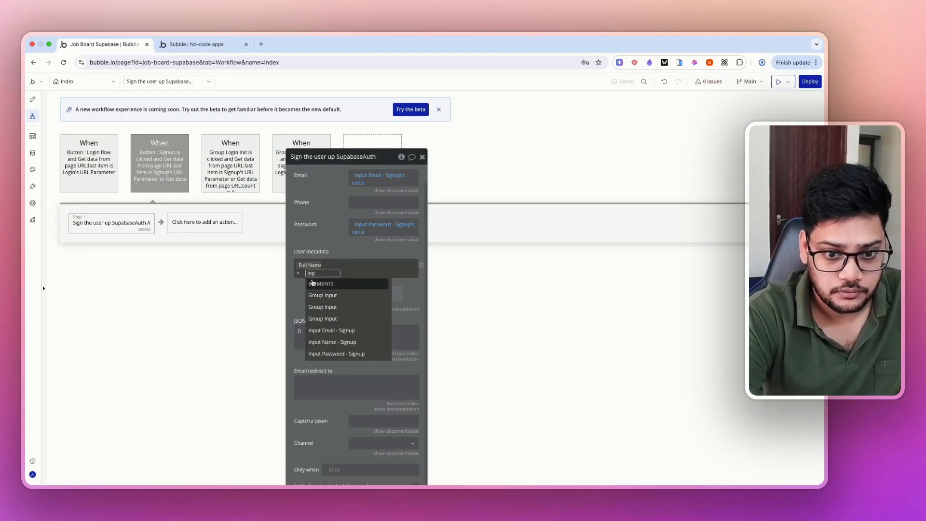
{"action": "left_click", "coordinate": [329, 341]}
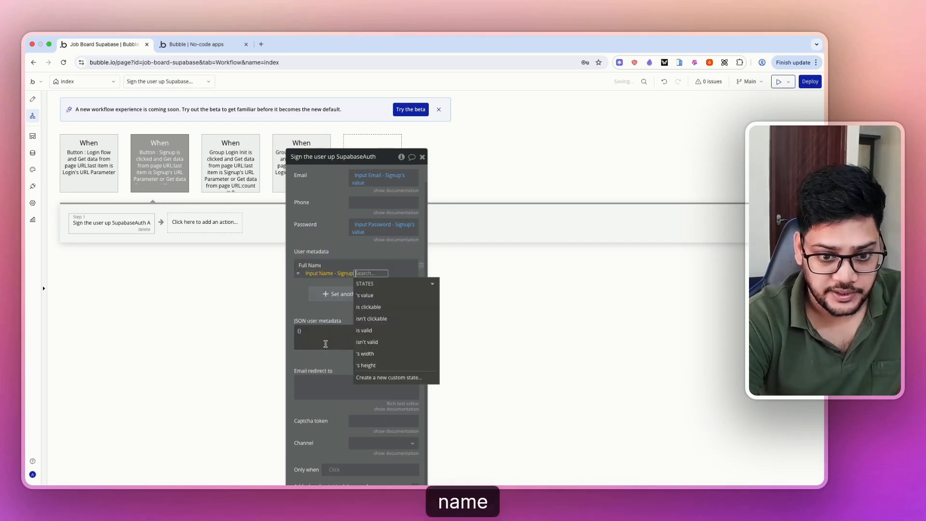
{"action": "type", "text": "tr"}
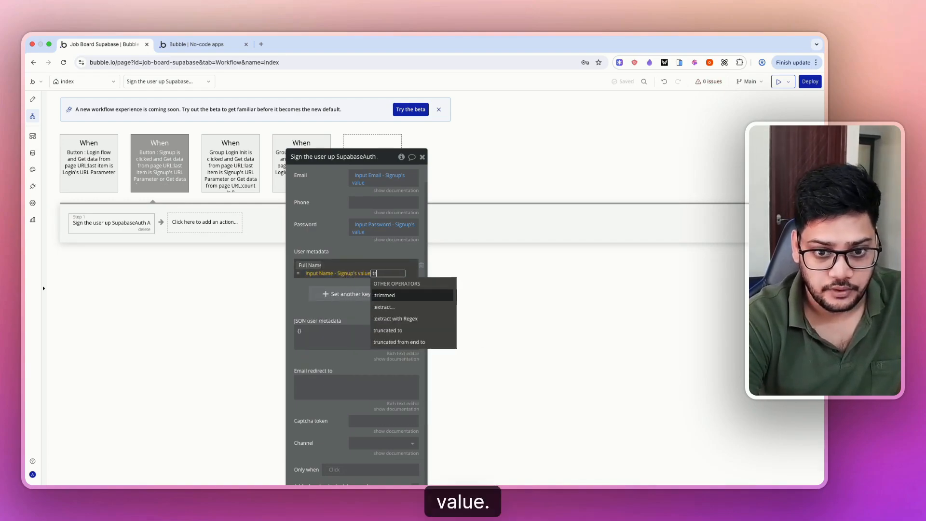
{"action": "left_click", "coordinate": [388, 294]}
{"action": "left_click", "coordinate": [333, 237]}
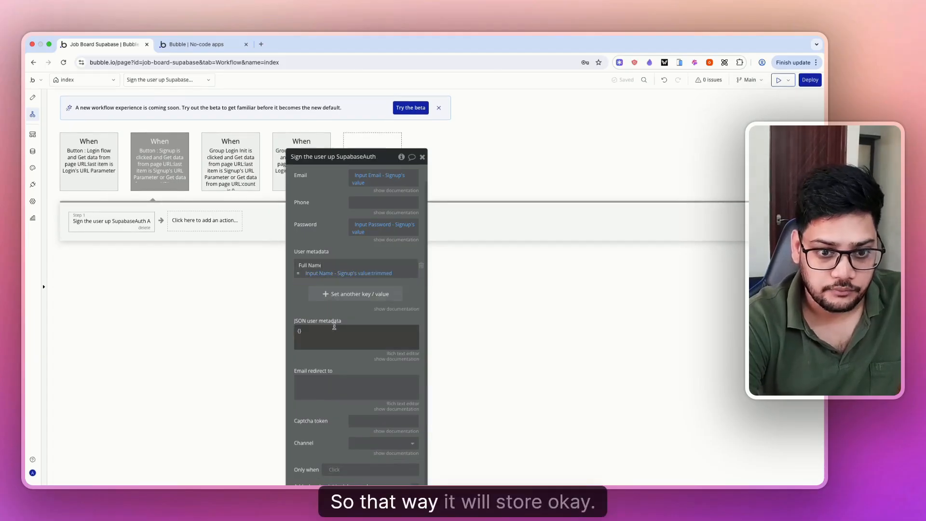
{"action": "scroll", "coordinate": [326, 362], "scroll_direction": "down", "scroll_amount": 3}
{"action": "left_click", "coordinate": [366, 260]}
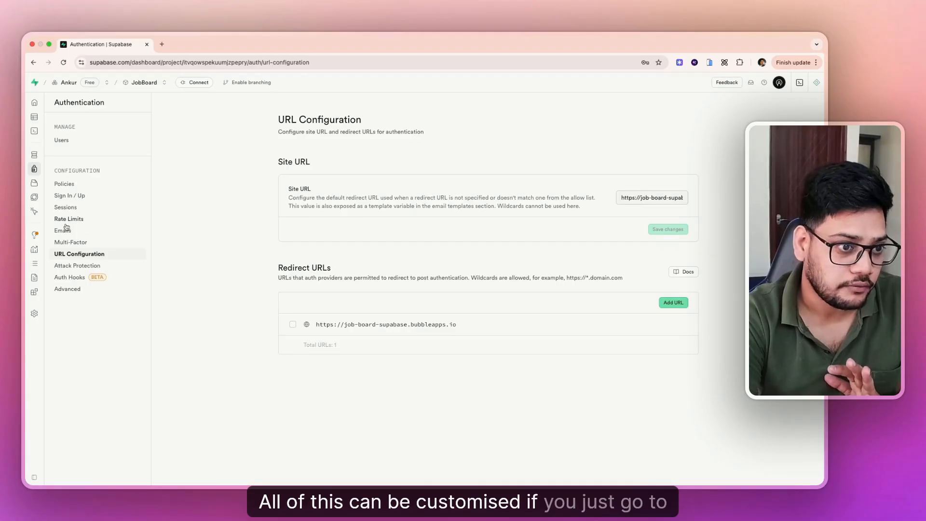
- Open Supabase's Authentication Emails templates and scroll down to the Confirm signup message
{"action": "left_click", "coordinate": [62, 230]}
{"action": "scroll", "coordinate": [340, 318], "scroll_direction": "down", "scroll_amount": 2}
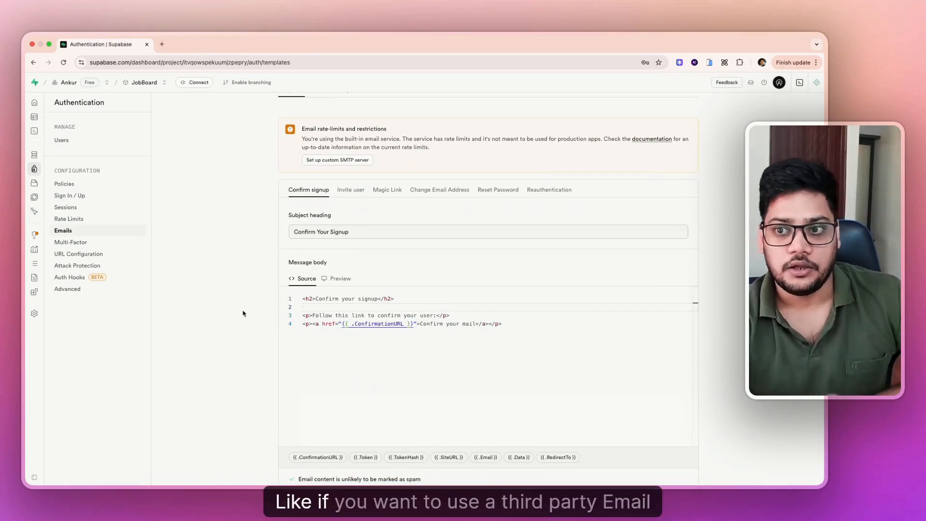
{"action": "scroll", "coordinate": [243, 313], "scroll_direction": "down", "scroll_amount": 1}
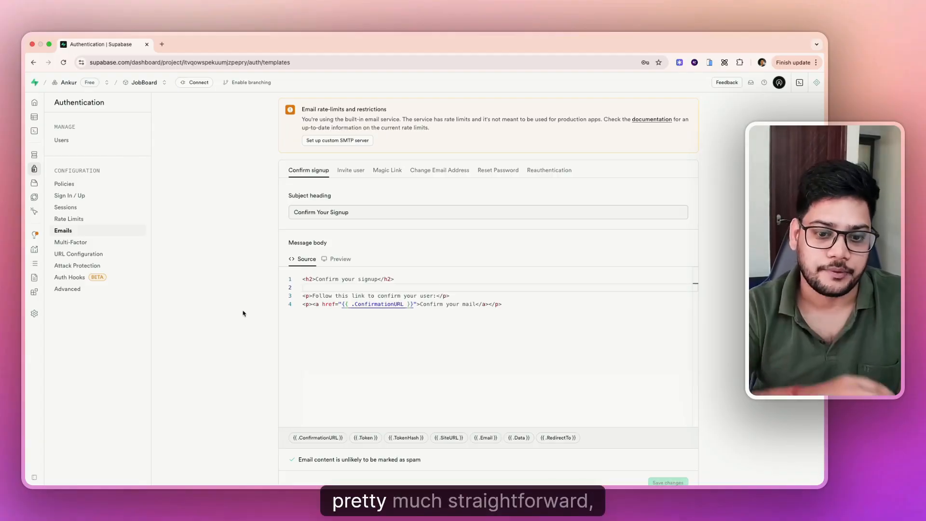
{"action": "scroll", "coordinate": [243, 314], "scroll_direction": "down", "scroll_amount": 2}
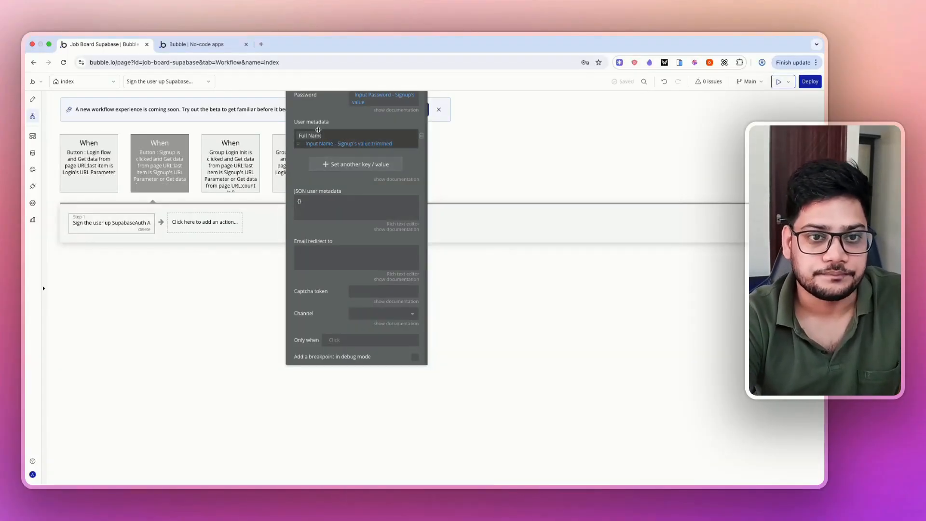
- Go to the index page's workflows and select the Login flow event
{"action": "left_click_drag", "start_coordinate": [323, 117], "coordinate": [447, 185]}
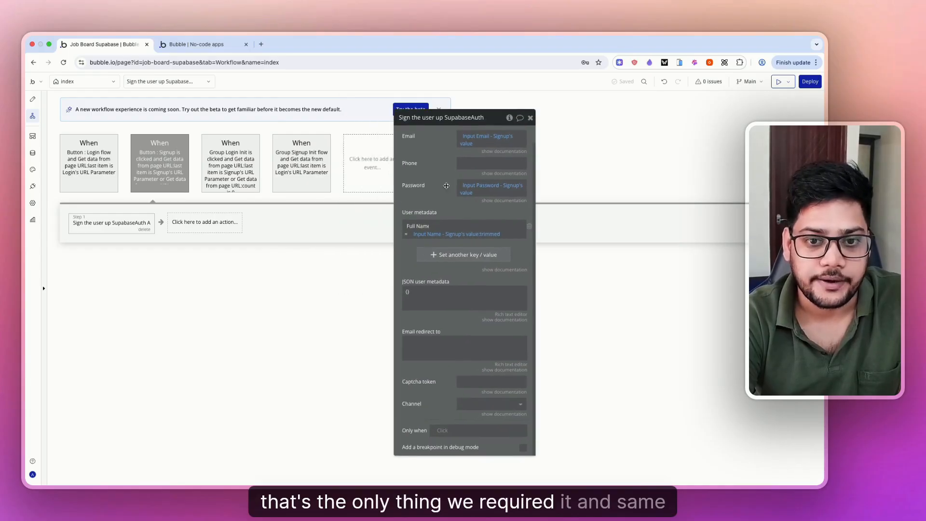
{"action": "left_click", "coordinate": [32, 98]}
{"action": "left_click_drag", "start_coordinate": [440, 182], "coordinate": [630, 186]}
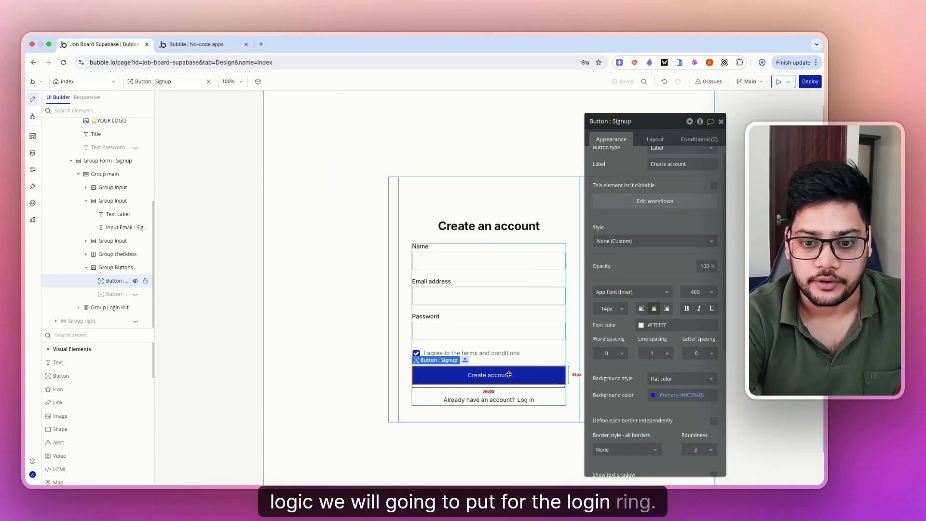
{"action": "left_click", "coordinate": [676, 202]}
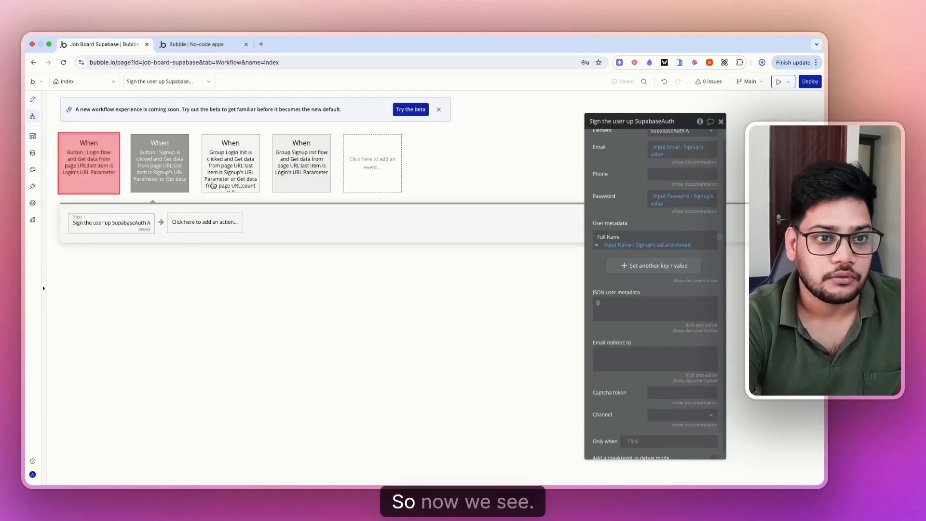
{"action": "left_click", "coordinate": [87, 160]}
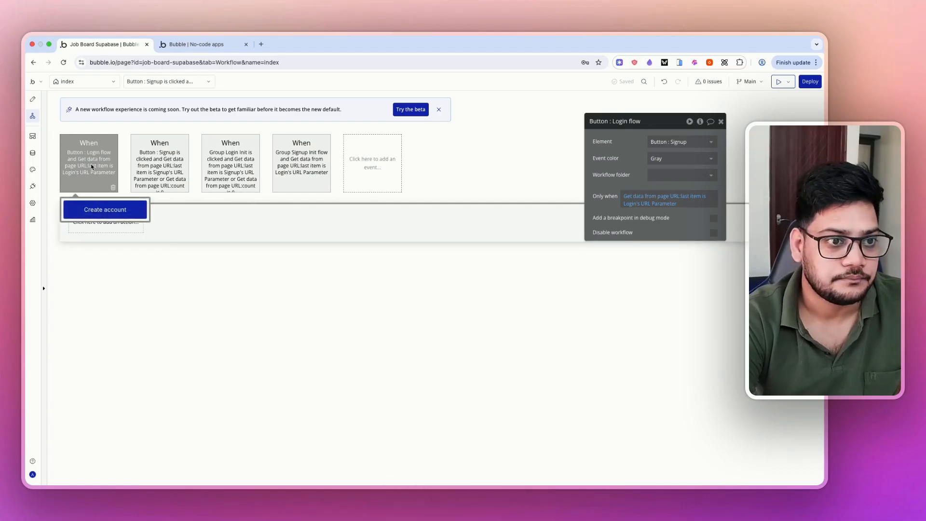
- Add the 'Log the user in with password SupabaseAuth A' action, removing mistaken log-out/OAuth steps
{"action": "left_click", "coordinate": [96, 223]}
{"action": "type", "text": "log"}
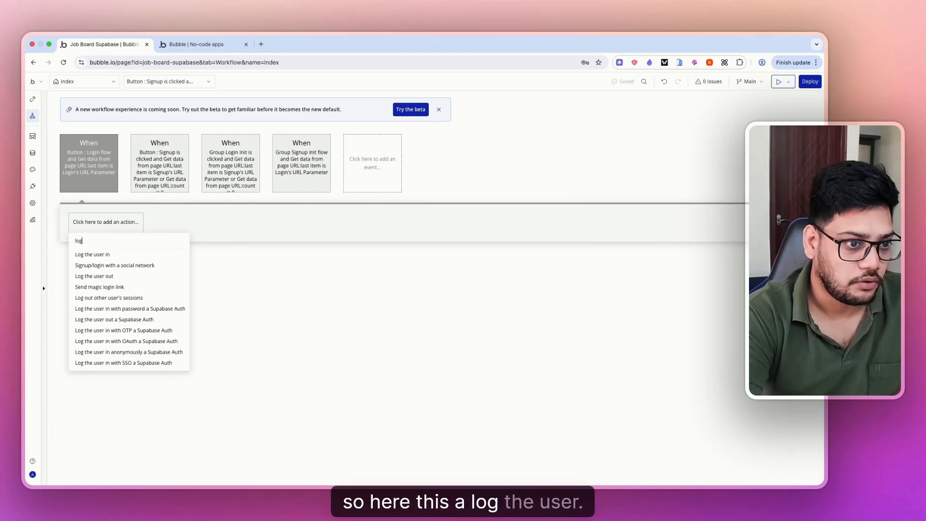
{"action": "left_click", "coordinate": [114, 319]}
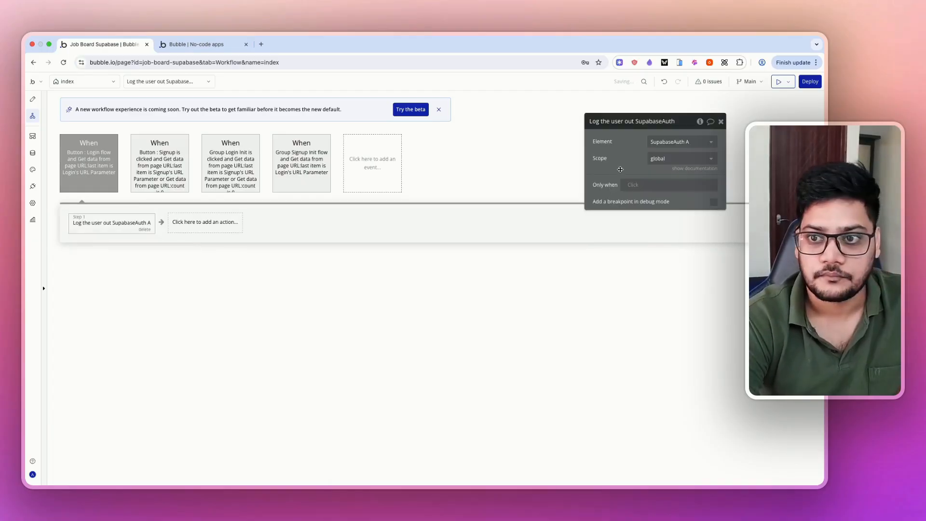
{"action": "left_click", "coordinate": [144, 229]}
{"action": "left_click", "coordinate": [96, 222]}
{"action": "type", "text": "log"}
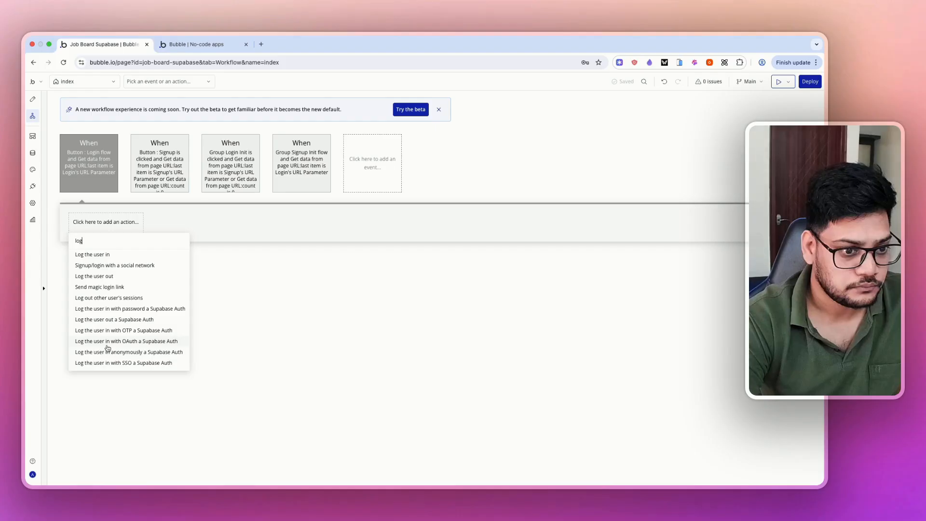
{"action": "left_click", "coordinate": [107, 346]}
{"action": "left_click", "coordinate": [171, 230]}
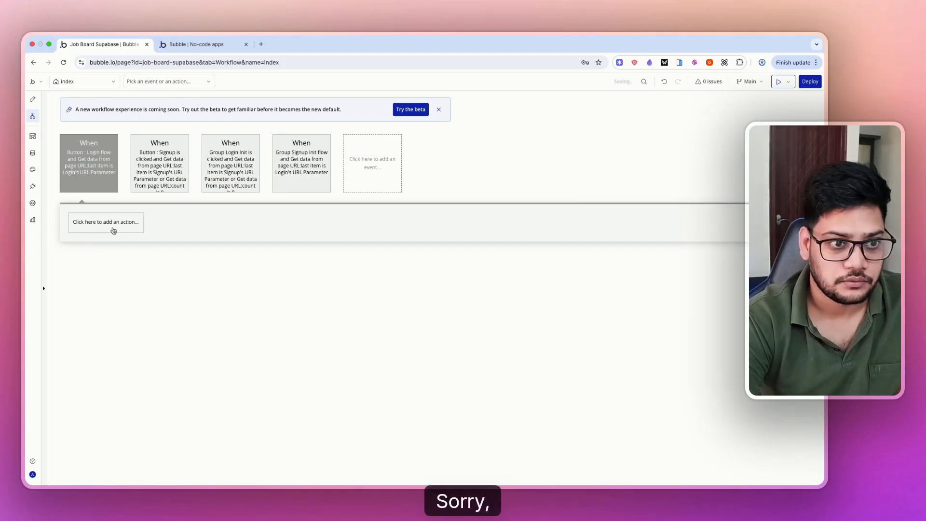
{"action": "left_click", "coordinate": [105, 226]}
{"action": "type", "text": "logi"}
{"action": "left_click", "coordinate": [105, 226]}
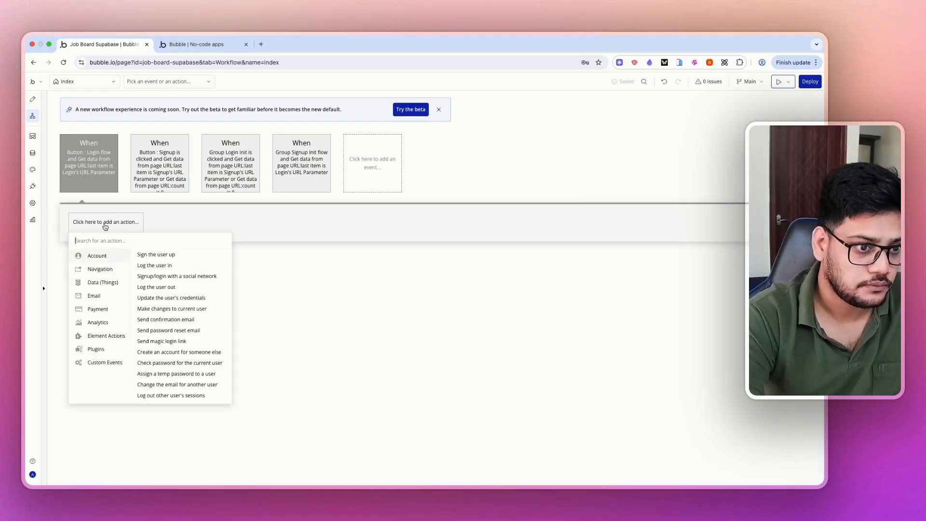
{"action": "type", "text": "supabase"}
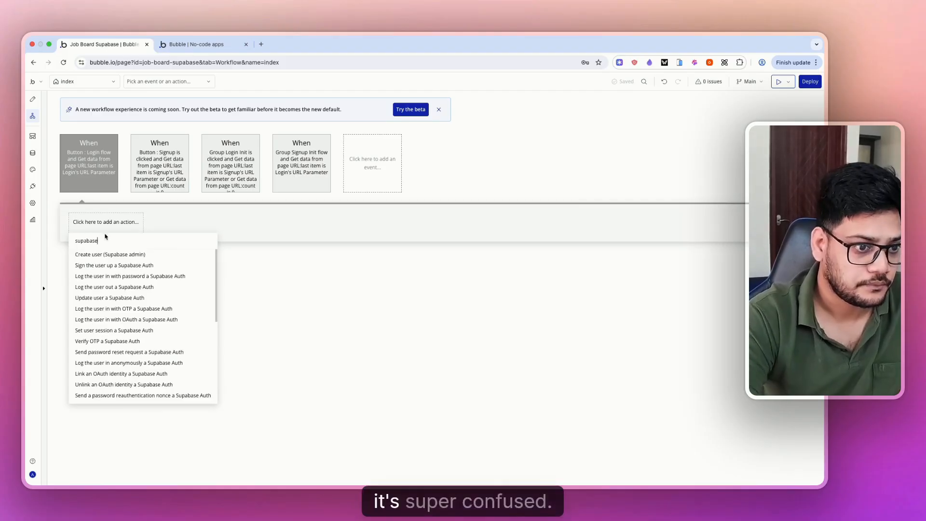
{"action": "left_click", "coordinate": [110, 276]}
- Set Email to Input Email - Signup's value and Password to Input Password - Signup's value
{"action": "left_click_drag", "start_coordinate": [624, 174], "coordinate": [274, 238]}
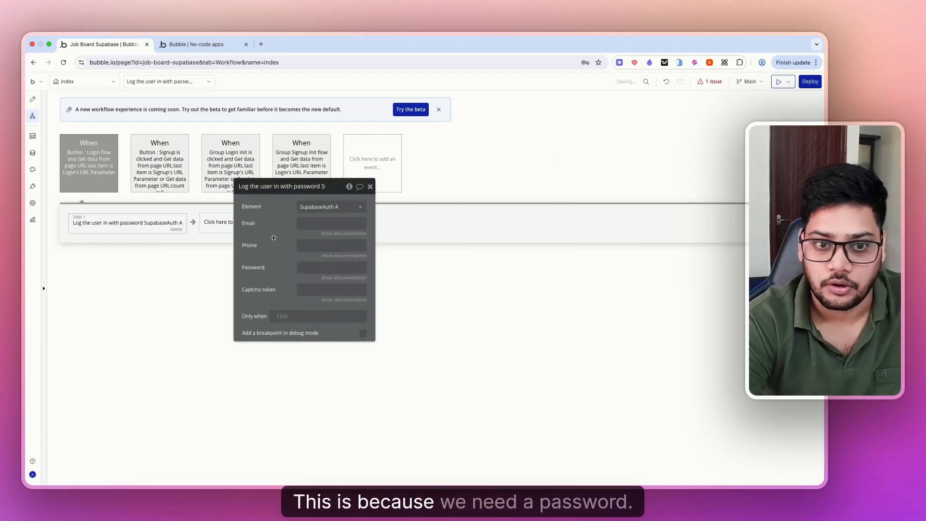
{"action": "left_click", "coordinate": [366, 225]}
{"action": "left_click", "coordinate": [381, 224]}
{"action": "type", "text": "emai"}
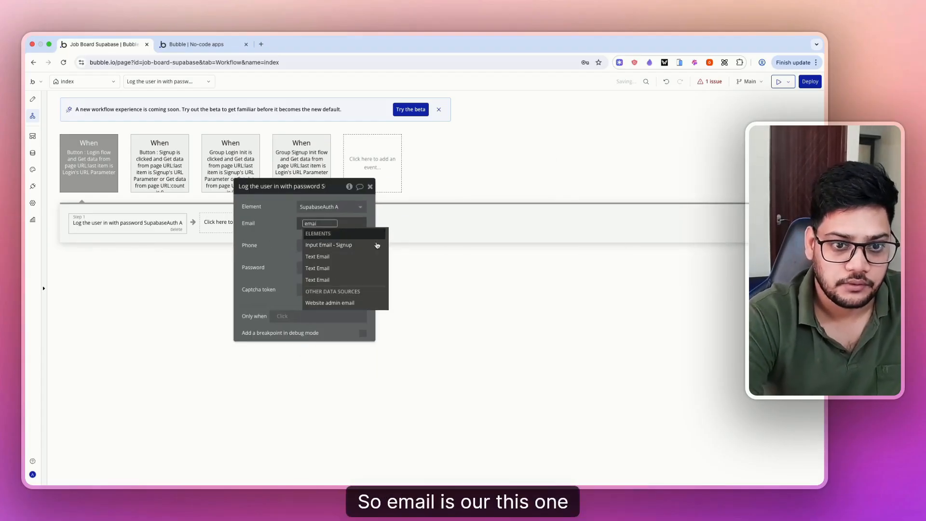
{"action": "left_click", "coordinate": [361, 245]}
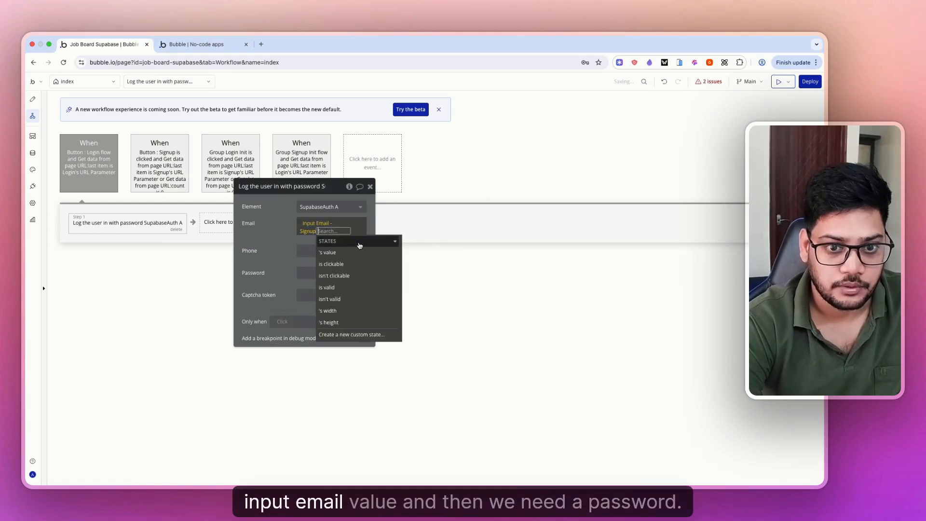
{"action": "left_click", "coordinate": [333, 252]}
{"action": "left_click", "coordinate": [352, 272]}
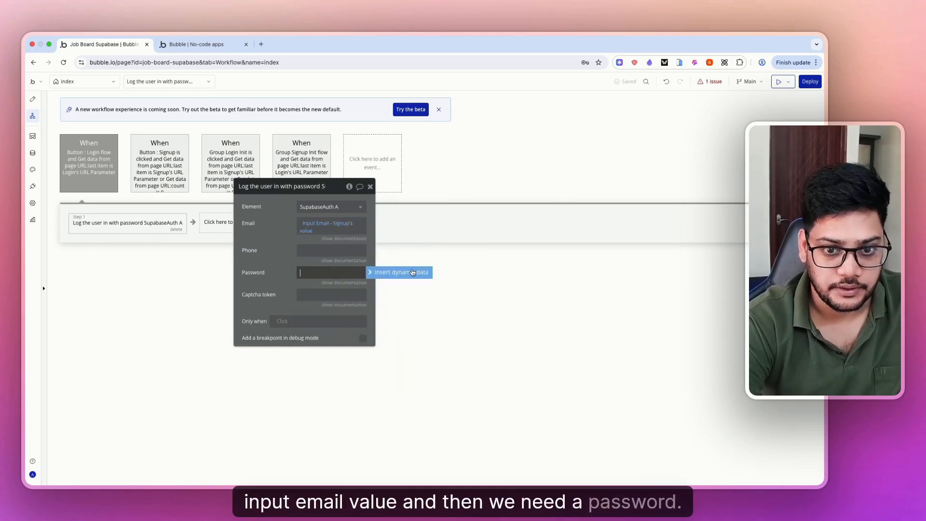
{"action": "left_click", "coordinate": [412, 273]}
{"action": "type", "text": "pass"}
{"action": "left_click", "coordinate": [356, 292]}
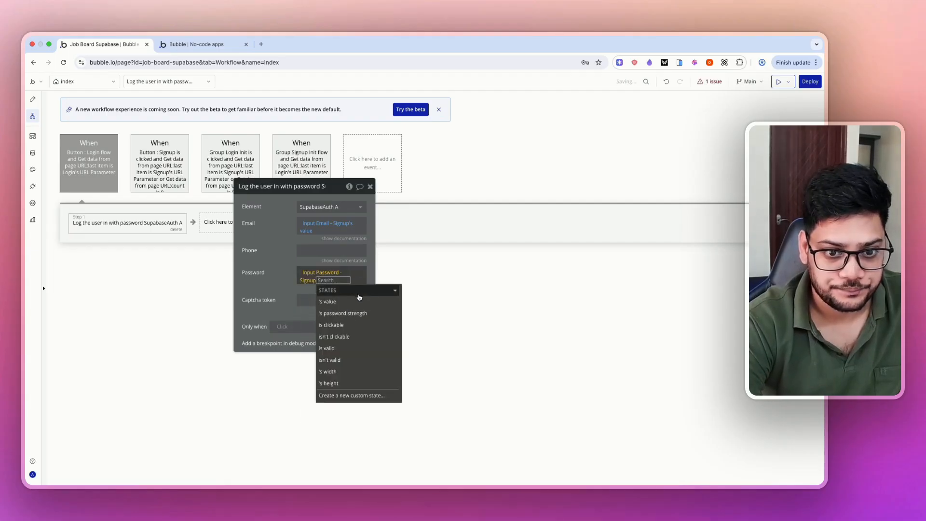
{"action": "left_click", "coordinate": [351, 302]}
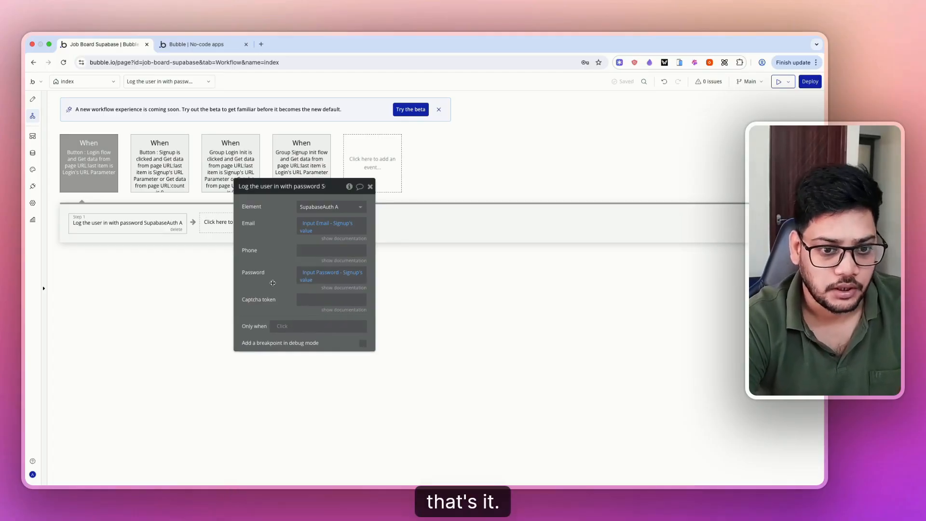
{"action": "left_click_drag", "start_coordinate": [264, 259], "coordinate": [399, 257]}
{"action": "left_click_drag", "start_coordinate": [413, 194], "coordinate": [524, 193]}
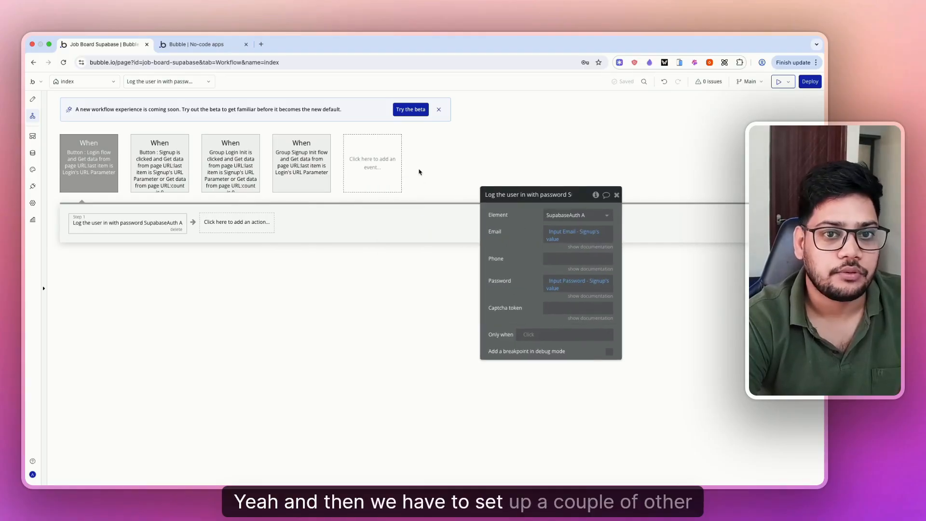
- Add a SupabaseAuth A Signed in event, deleting the mistakenly added Signed up event
{"action": "left_click", "coordinate": [383, 163]}
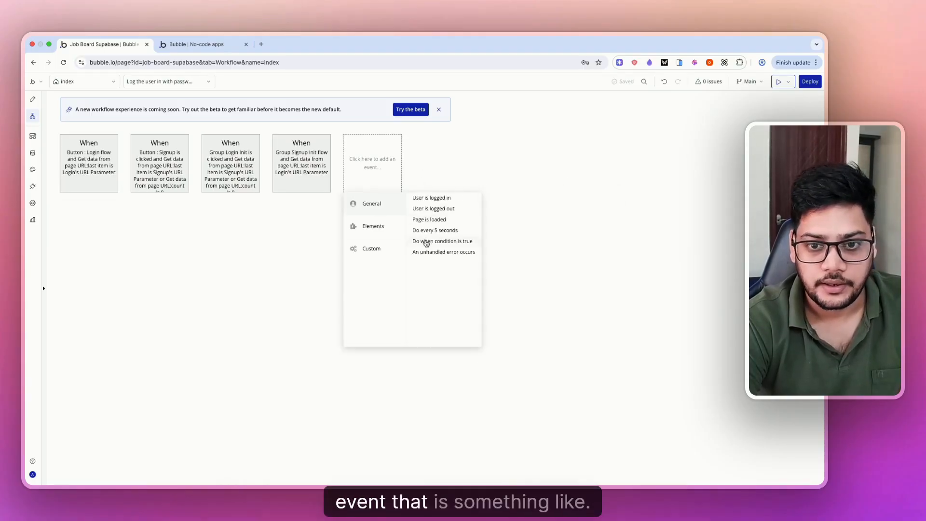
{"action": "mouse_move", "coordinate": [378, 222]}
{"action": "scroll", "coordinate": [420, 257], "scroll_direction": "down", "scroll_amount": 1}
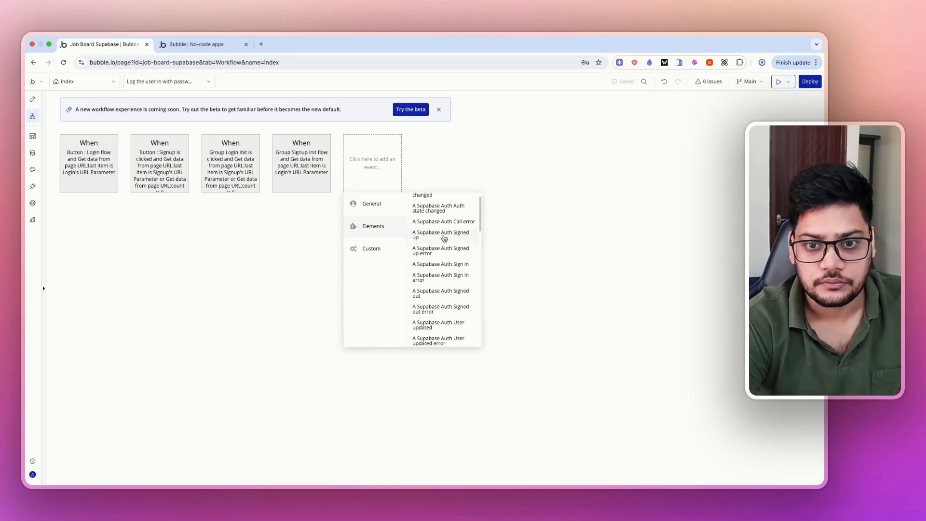
{"action": "left_click", "coordinate": [444, 238]}
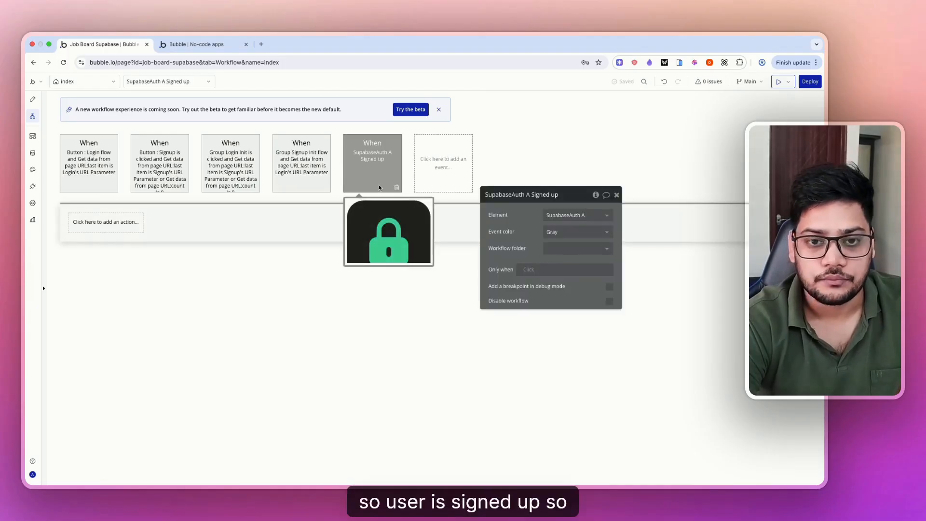
{"action": "left_click", "coordinate": [396, 187]}
{"action": "left_click", "coordinate": [389, 177]}
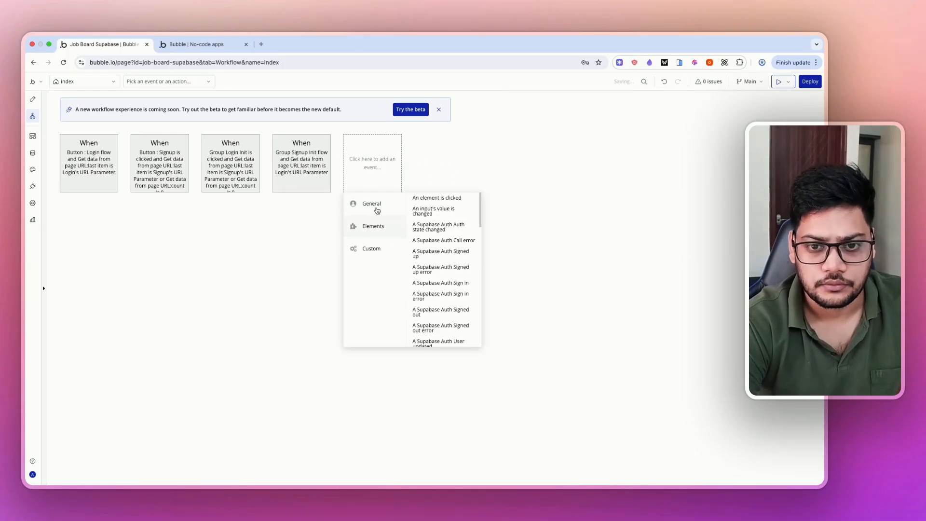
{"action": "mouse_move", "coordinate": [395, 229]}
{"action": "scroll", "coordinate": [454, 264], "scroll_direction": "down", "scroll_amount": 1}
{"action": "scroll", "coordinate": [455, 264], "scroll_direction": "down", "scroll_amount": 2}
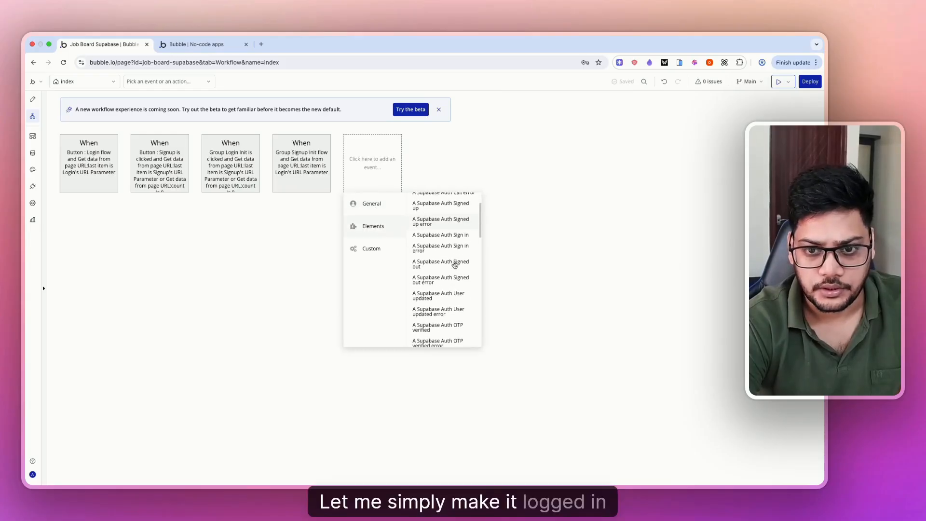
{"action": "left_click", "coordinate": [440, 247]}
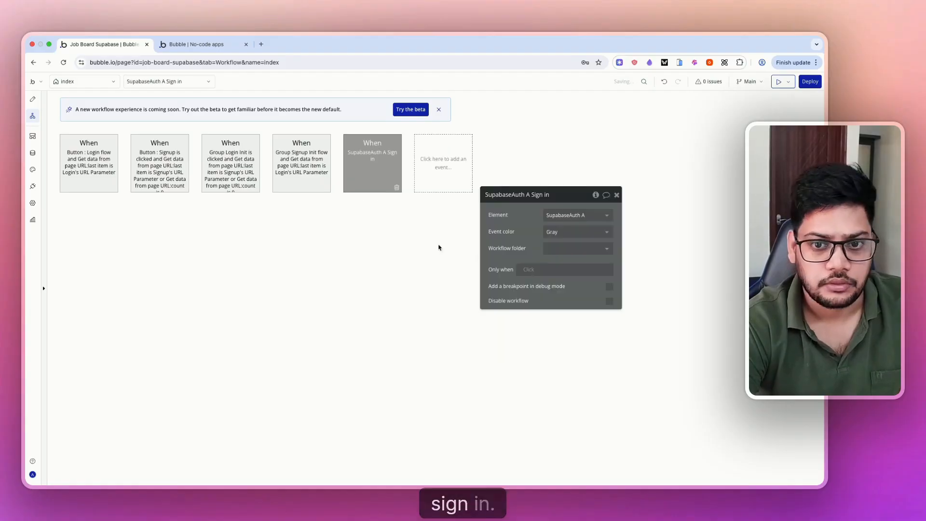
- Add a 'Go to page' action as the sign-in workflow's first step
{"action": "left_click", "coordinate": [92, 226]}
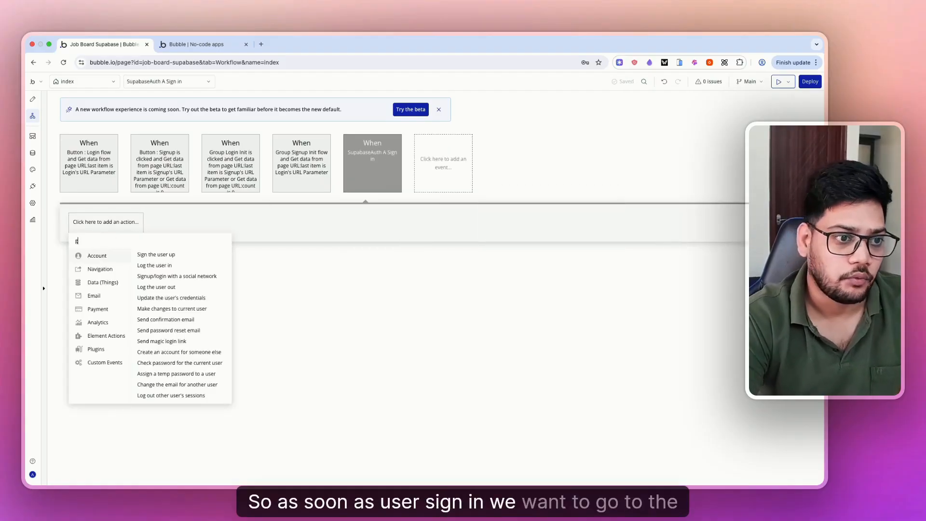
{"action": "type", "text": "go"}
{"action": "left_click", "coordinate": [90, 253]}
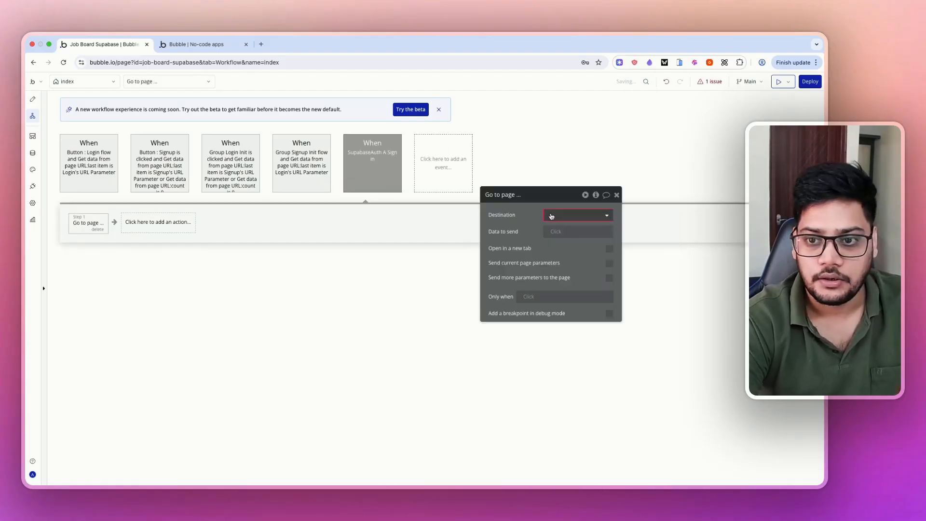
- Create a new 'Dashboard' web page with a text element reading 'Dashboard'
{"action": "left_click", "coordinate": [497, 244]}
{"action": "left_click", "coordinate": [82, 81]}
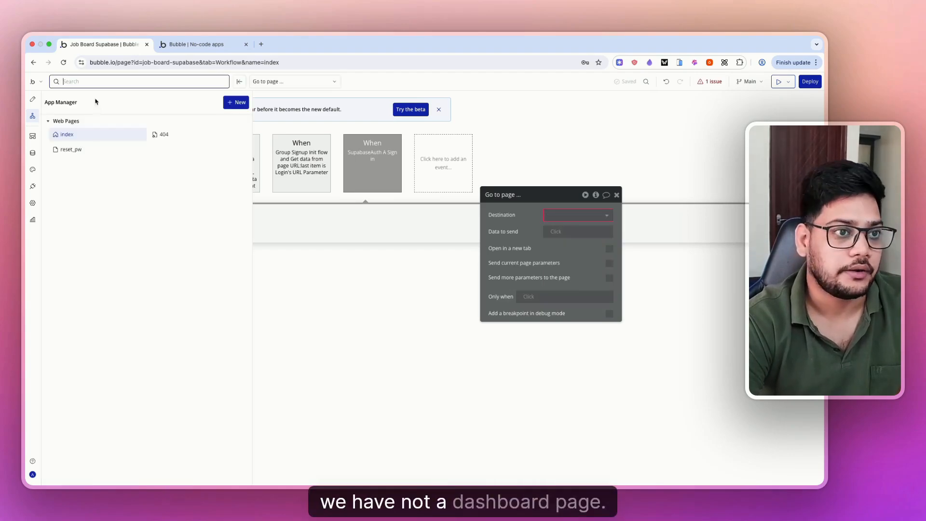
{"action": "left_click", "coordinate": [235, 101]}
{"action": "left_click", "coordinate": [246, 119]}
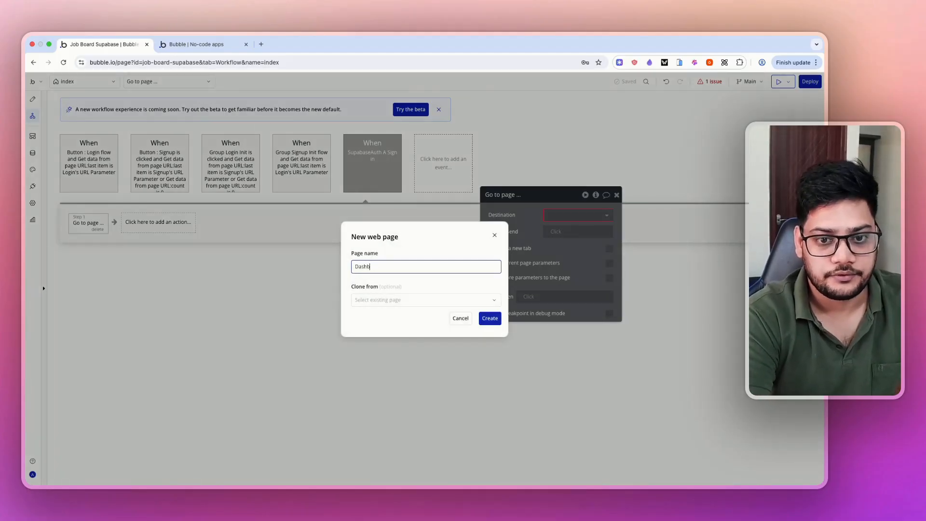
{"action": "left_click", "coordinate": [489, 318]}
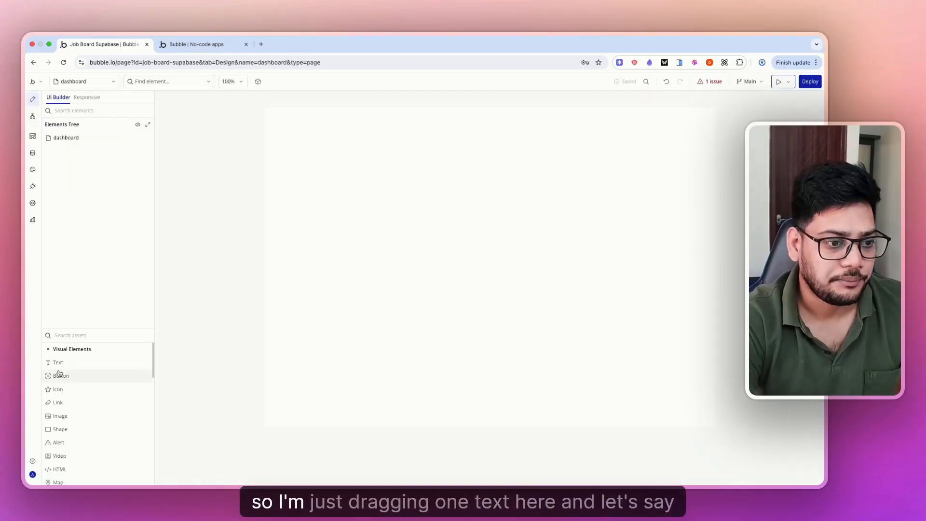
{"action": "left_click_drag", "start_coordinate": [58, 362], "coordinate": [360, 259]}
{"action": "left_click_drag", "start_coordinate": [433, 211], "coordinate": [433, 211]}
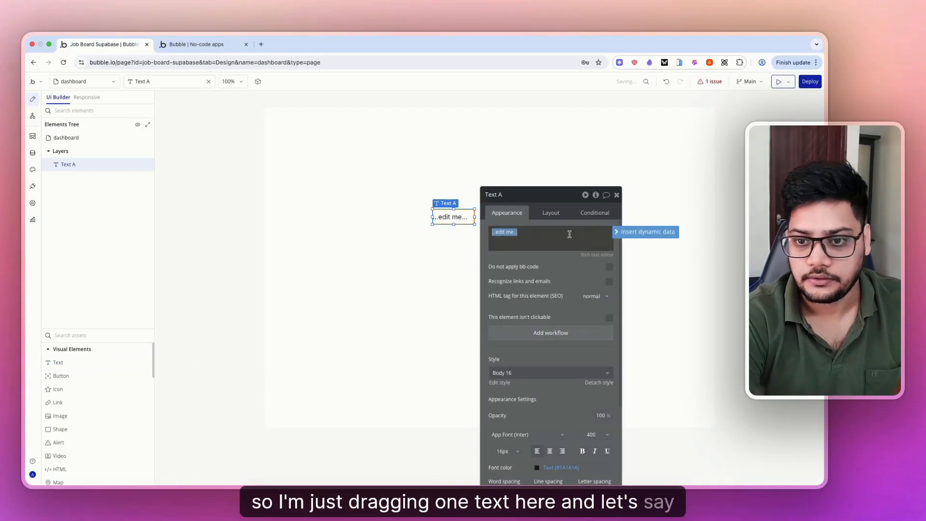
{"action": "type", "text": "Dashba"}
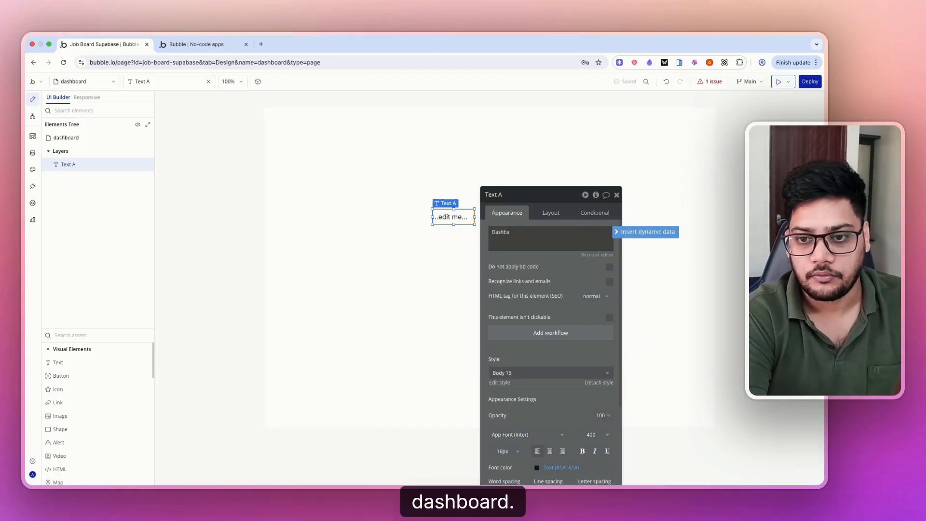
{"action": "key", "text": "BackSpace"}
{"action": "type", "text": "oard"}
{"action": "left_click", "coordinate": [582, 276]}
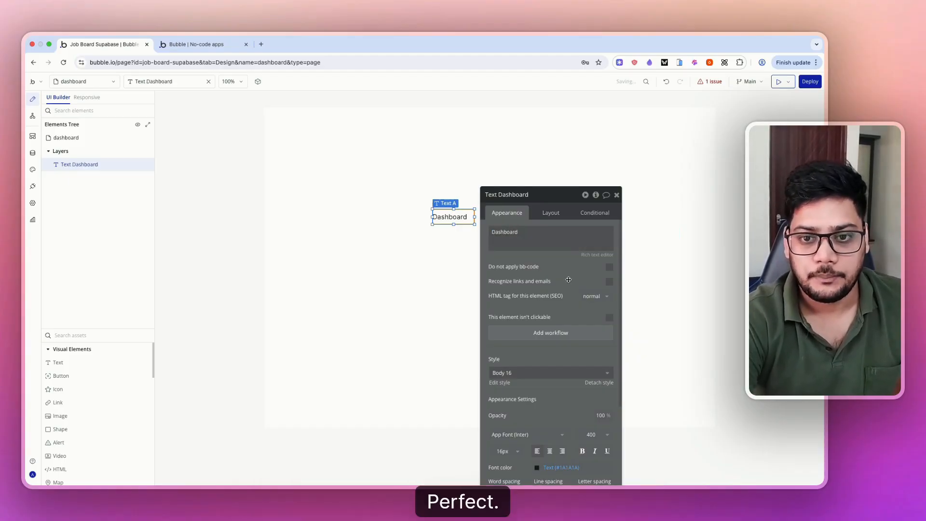
- On index's Sign in workflow, set the Go to page destination to dashboard
{"action": "left_click", "coordinate": [99, 82]}
{"action": "left_click", "coordinate": [62, 135]}
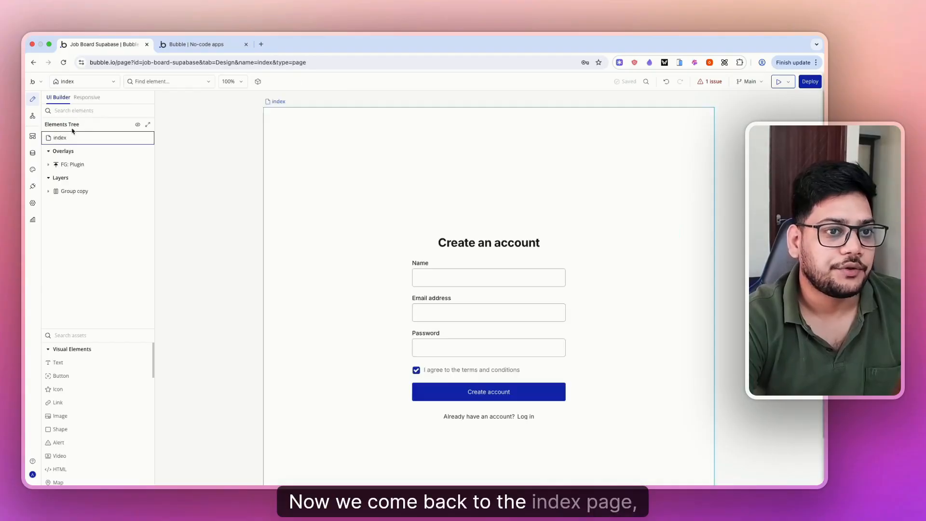
{"action": "left_click", "coordinate": [33, 116]}
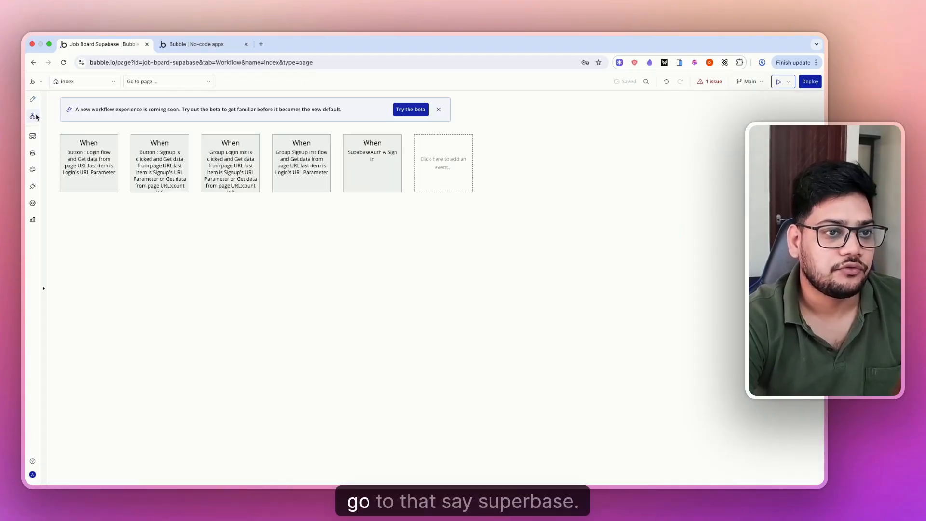
{"action": "left_click", "coordinate": [378, 159]}
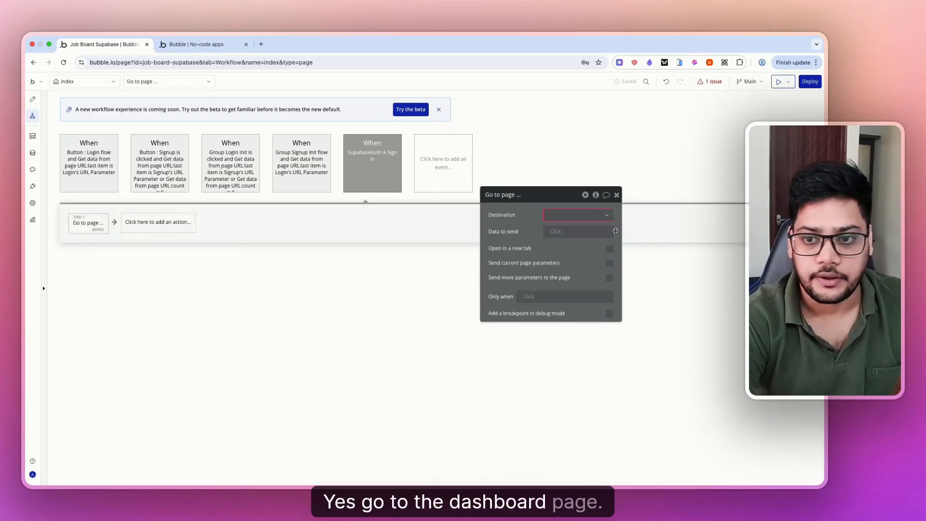
{"action": "left_click", "coordinate": [592, 215]}
{"action": "type", "text": "dash"}
{"action": "left_click", "coordinate": [569, 228]}
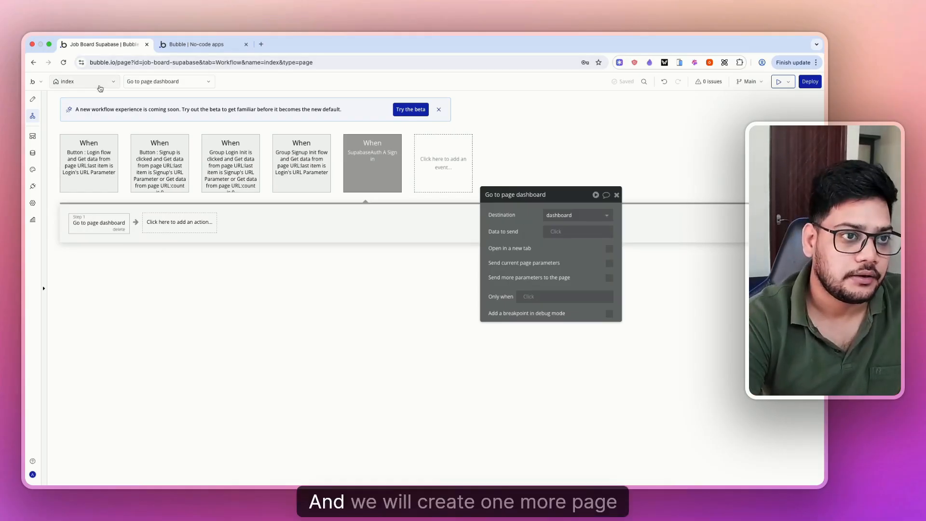
{"action": "left_click", "coordinate": [85, 81]}
- Create a new web page named verify_email
{"action": "left_click", "coordinate": [236, 102]}
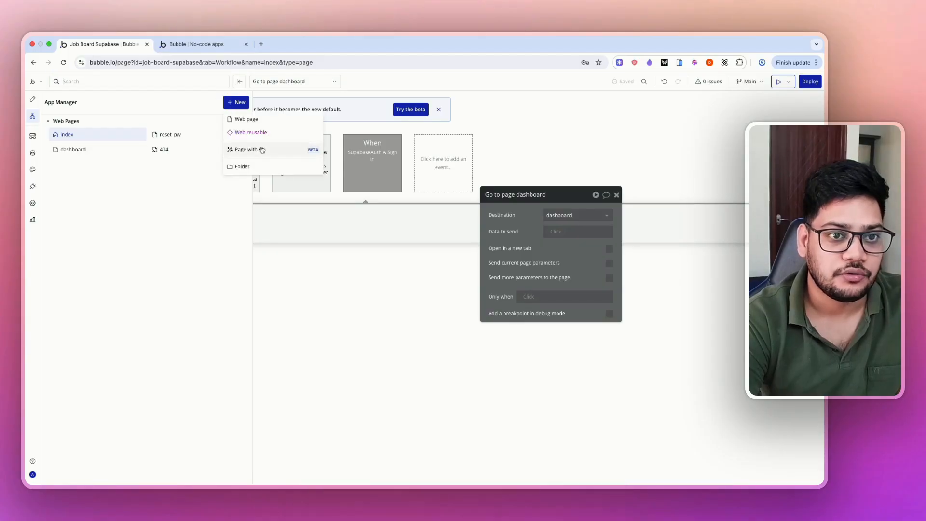
{"action": "left_click", "coordinate": [254, 119]}
{"action": "type", "text": "Verify email"}
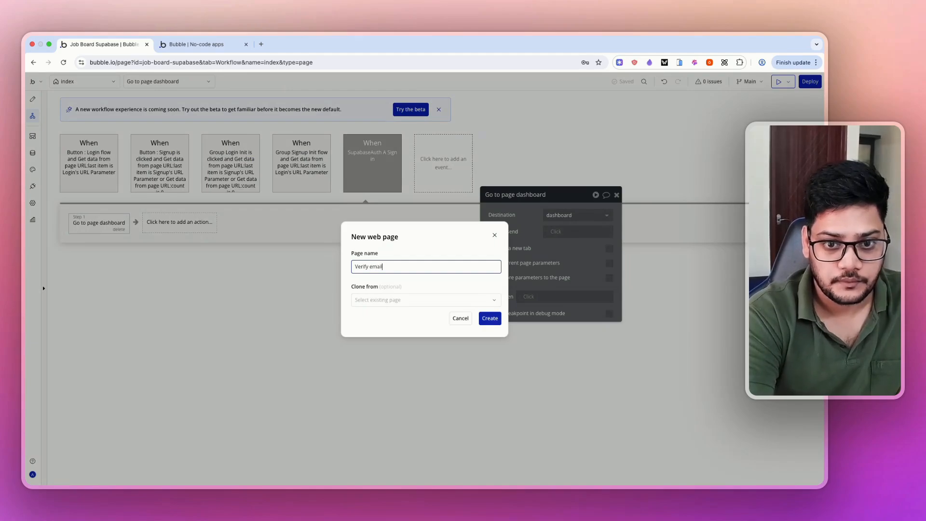
{"action": "left_click", "coordinate": [489, 317]}
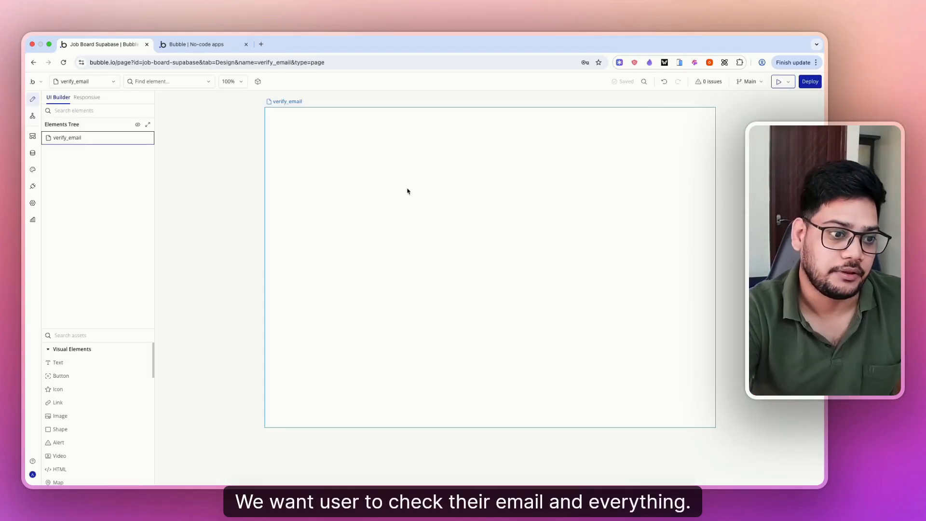
- Add a text element reading 'Please check your email' and widen it to fit
{"action": "left_click_drag", "start_coordinate": [57, 362], "coordinate": [429, 169]}
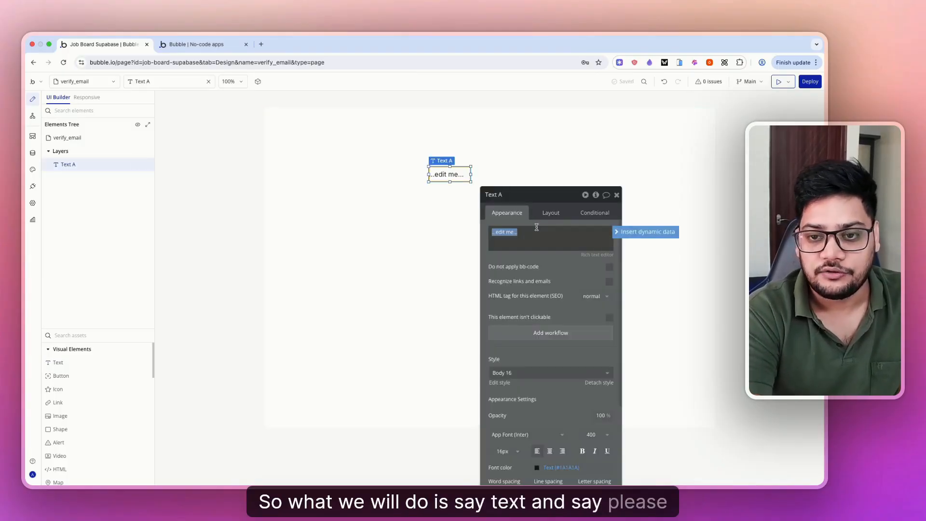
{"action": "type", "text": "Please check"}
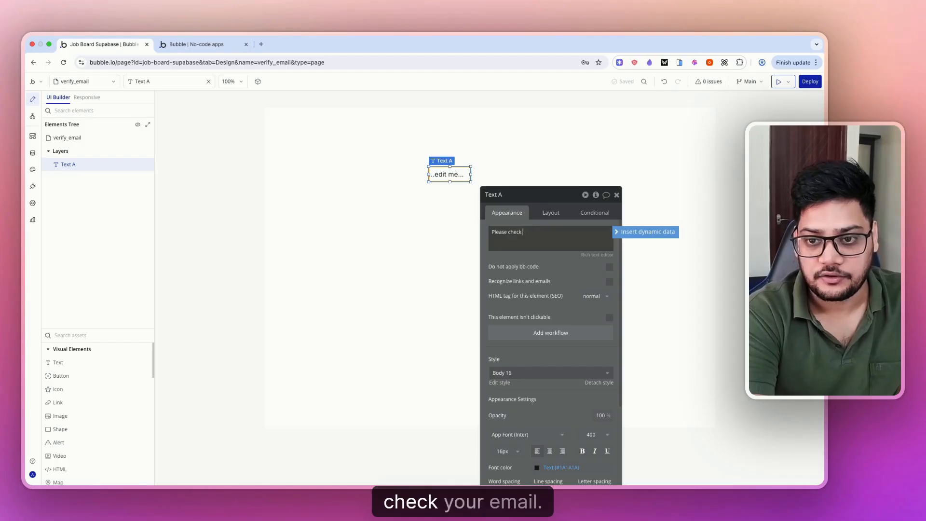
{"action": "type", "text": "your email"}
{"action": "left_click", "coordinate": [559, 274]}
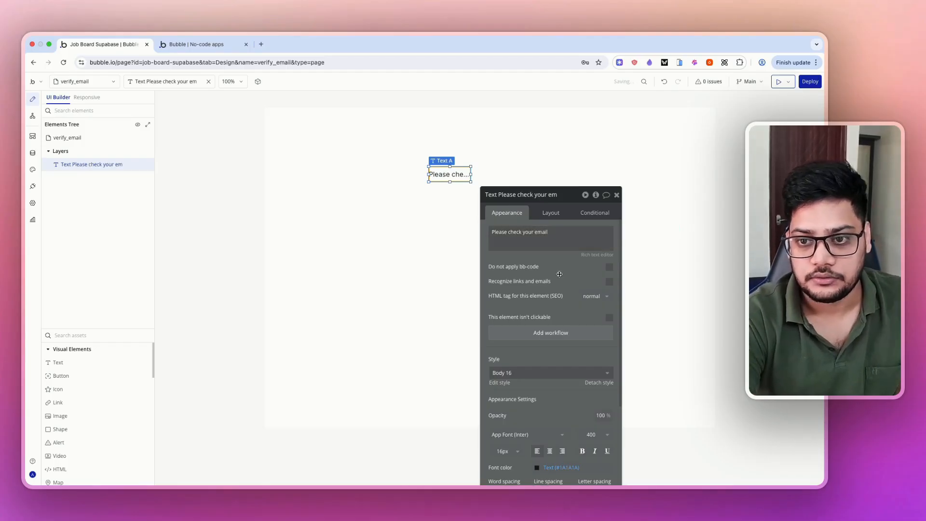
{"action": "left_click_drag", "start_coordinate": [559, 274], "coordinate": [566, 272]}
{"action": "left_click_drag", "start_coordinate": [471, 174], "coordinate": [596, 174]}
{"action": "left_click", "coordinate": [86, 81]}
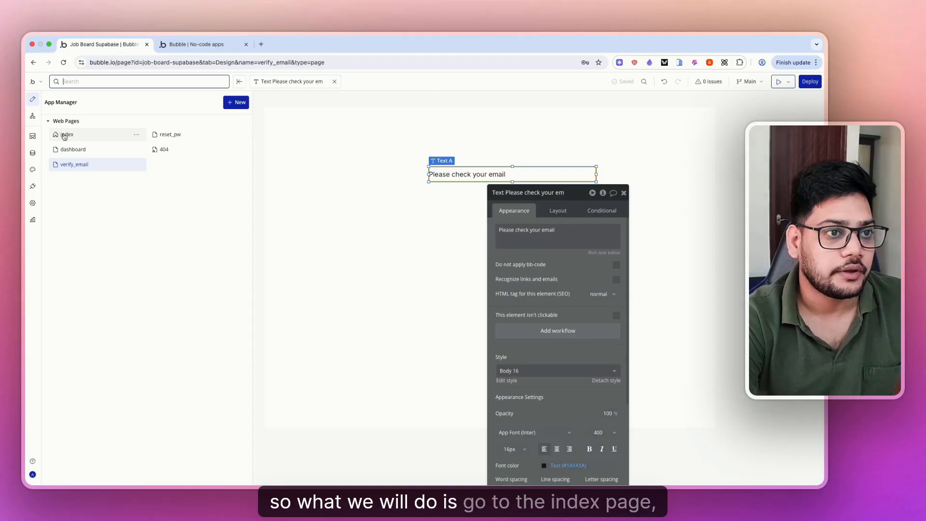
- On index, add a SupabaseAuth A Signed up workflow that goes to the verify_email page
{"action": "left_click", "coordinate": [65, 137]}
{"action": "left_click", "coordinate": [32, 116]}
{"action": "left_click", "coordinate": [443, 163]}
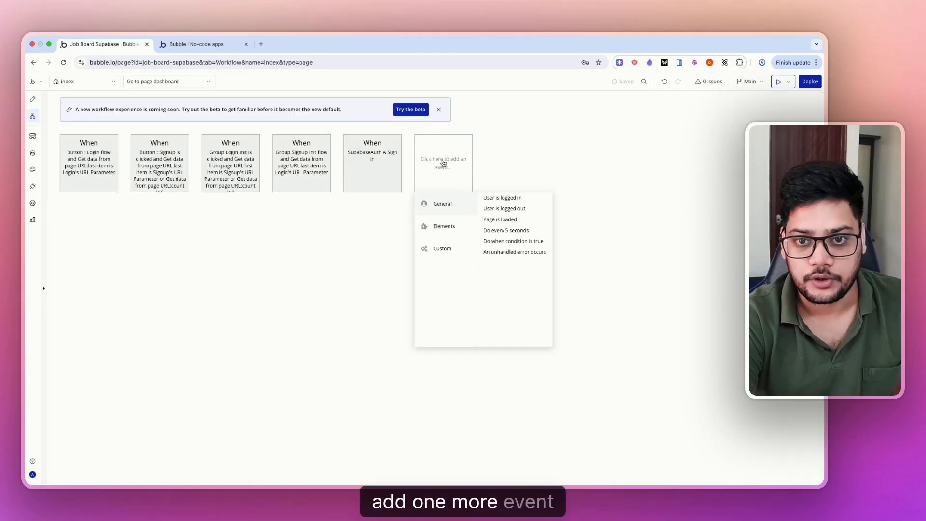
{"action": "mouse_move", "coordinate": [471, 233]}
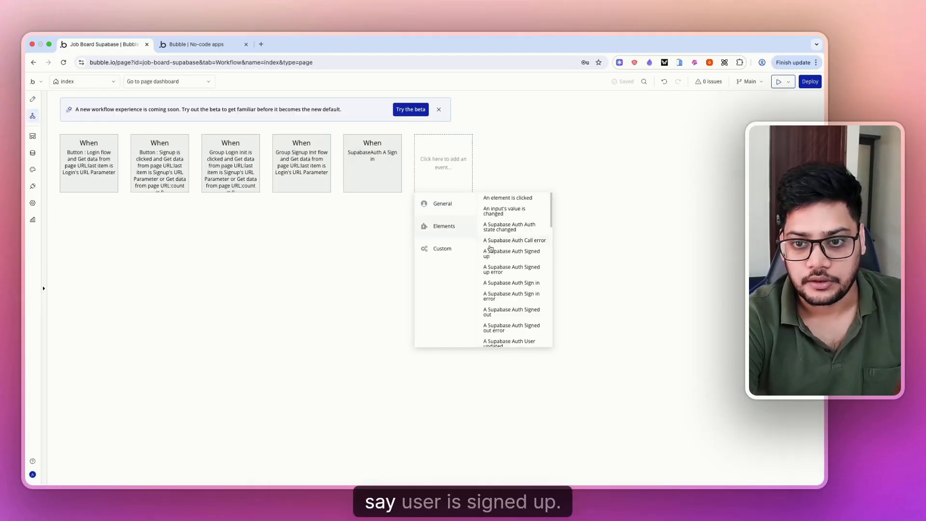
{"action": "left_click", "coordinate": [513, 258]}
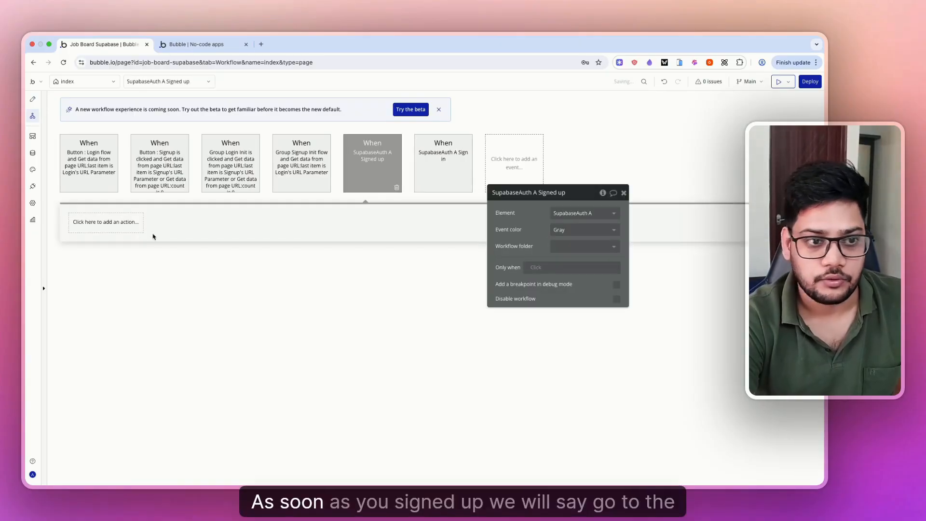
{"action": "left_click", "coordinate": [103, 216]}
{"action": "type", "text": "go"}
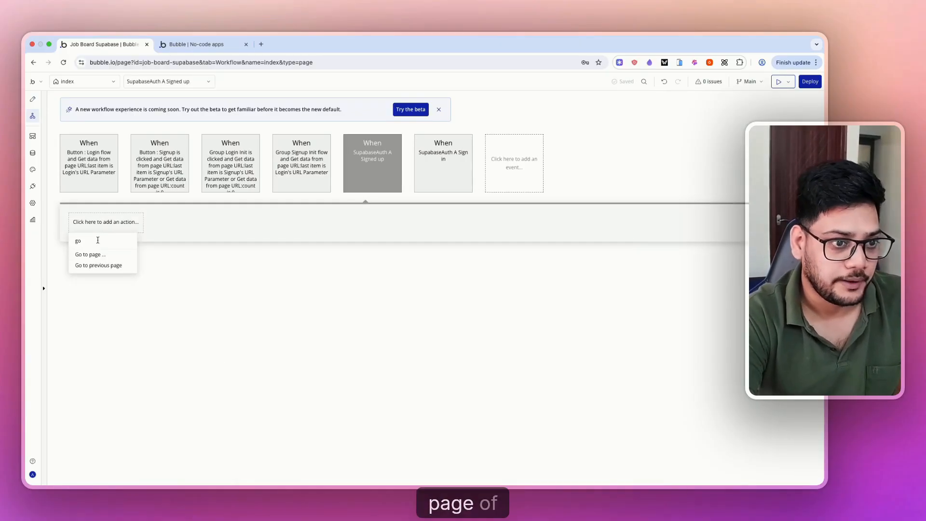
{"action": "left_click", "coordinate": [94, 254]}
{"action": "left_click", "coordinate": [583, 213]}
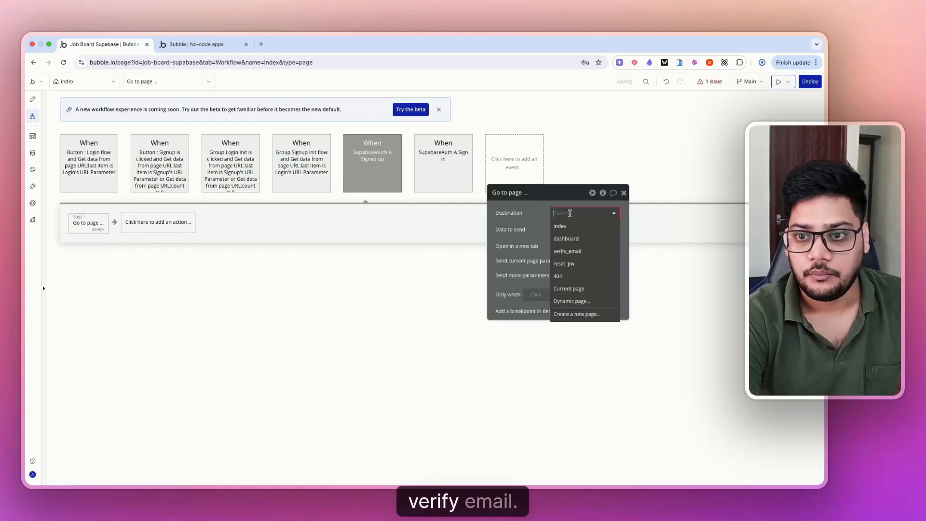
{"action": "left_click", "coordinate": [576, 250]}
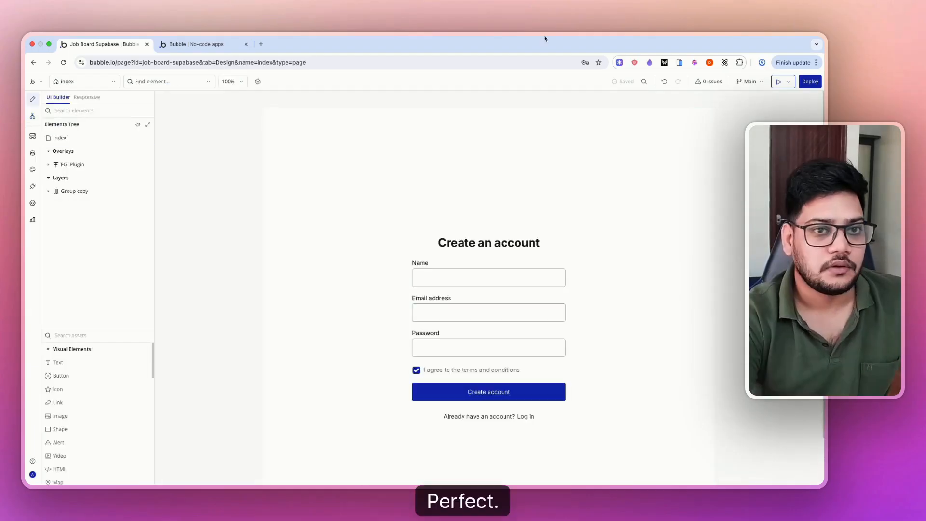
- Check the preview, then add a SupabaseAuth A Signed up error event on index's workflows
{"action": "left_click", "coordinate": [182, 43]}
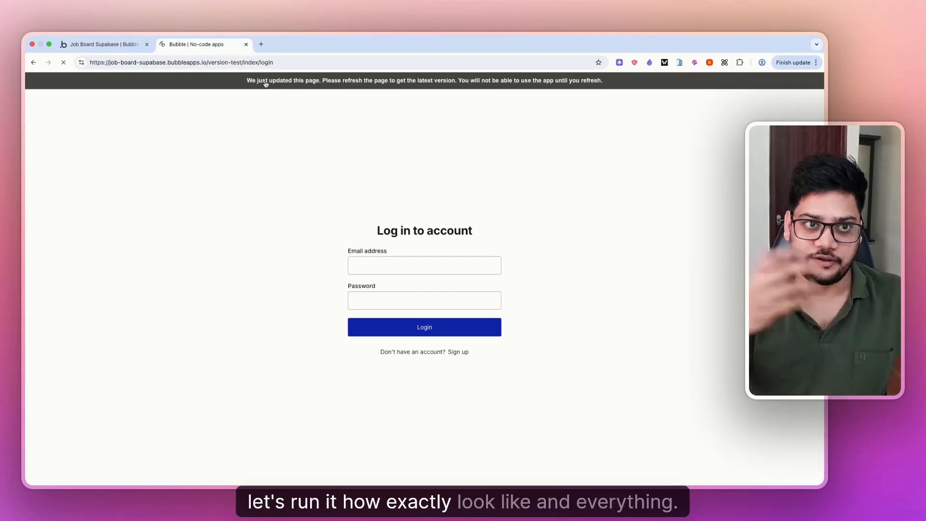
{"action": "left_click", "coordinate": [116, 44]}
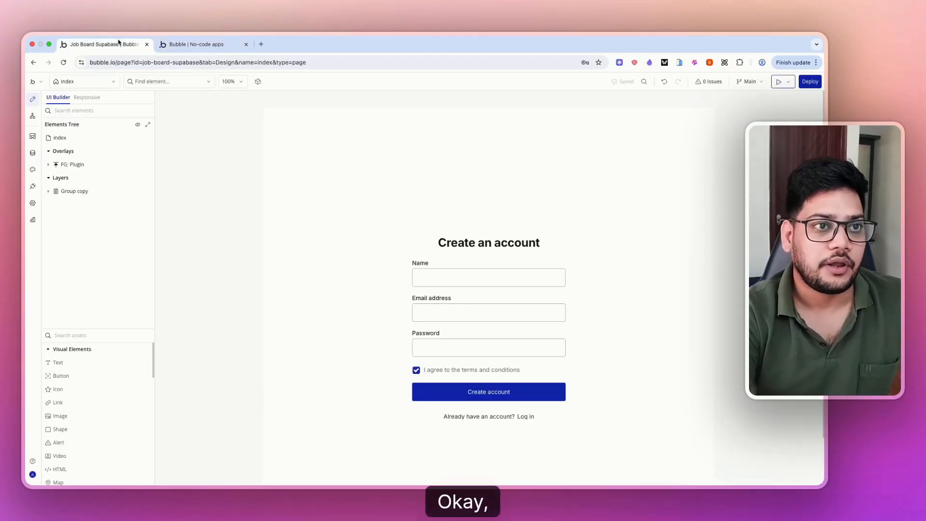
{"action": "left_click", "coordinate": [32, 116]}
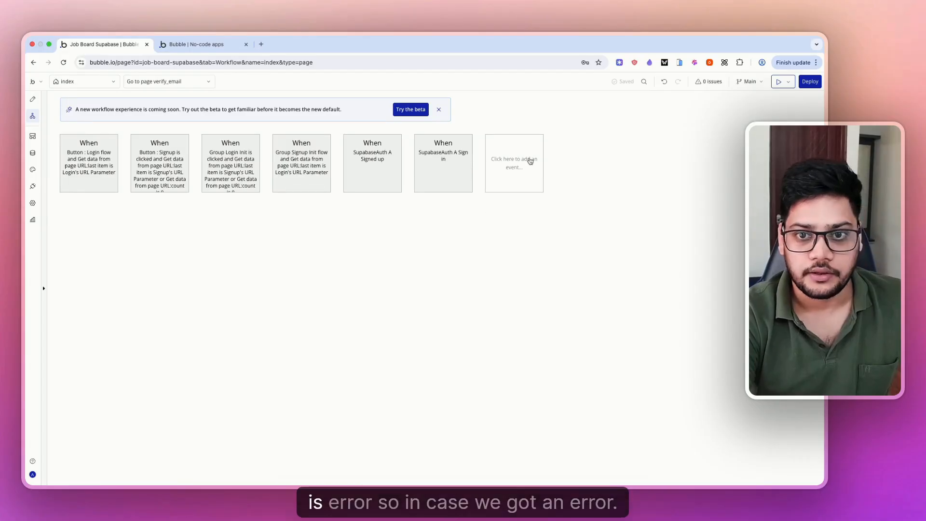
{"action": "left_click", "coordinate": [527, 162]}
{"action": "mouse_move", "coordinate": [531, 231]}
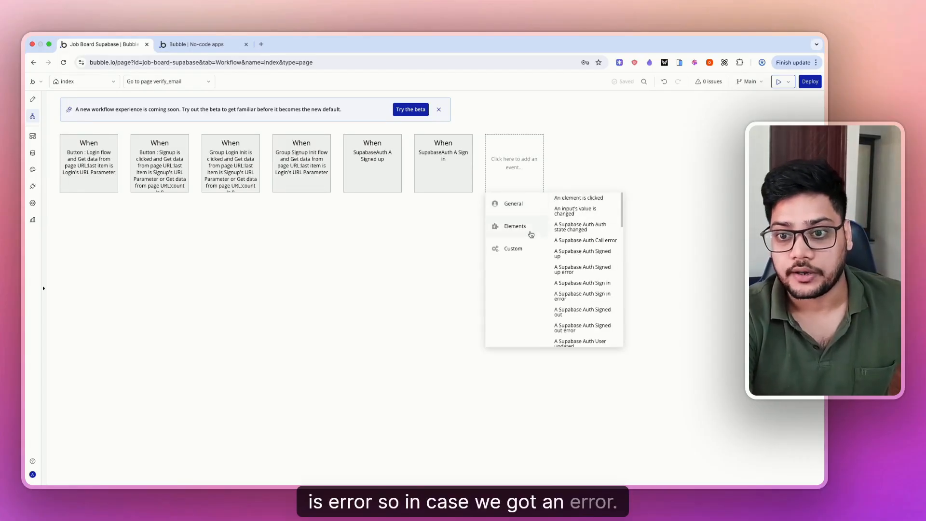
{"action": "scroll", "coordinate": [608, 295], "scroll_direction": "down", "scroll_amount": 1}
{"action": "left_click", "coordinate": [589, 256]}
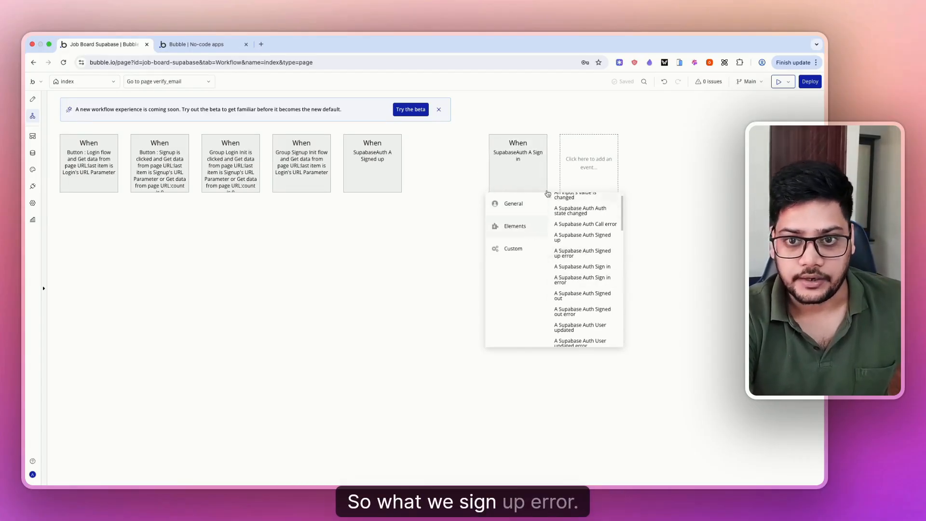
{"action": "left_click", "coordinate": [91, 225]}
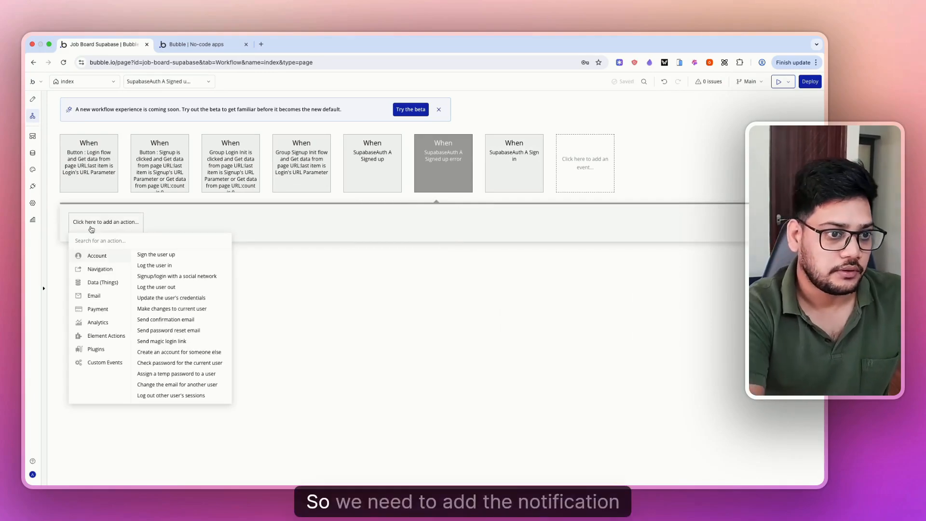
- Find and install the AirAlert plugin
{"action": "left_click", "coordinate": [33, 186]}
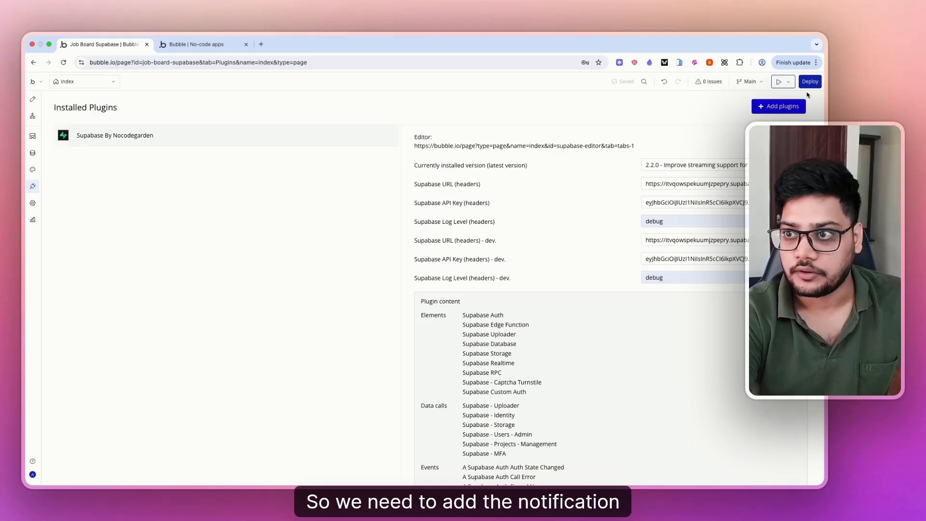
{"action": "left_click", "coordinate": [754, 106]}
{"action": "left_click", "coordinate": [293, 154]}
{"action": "type", "text": "air"}
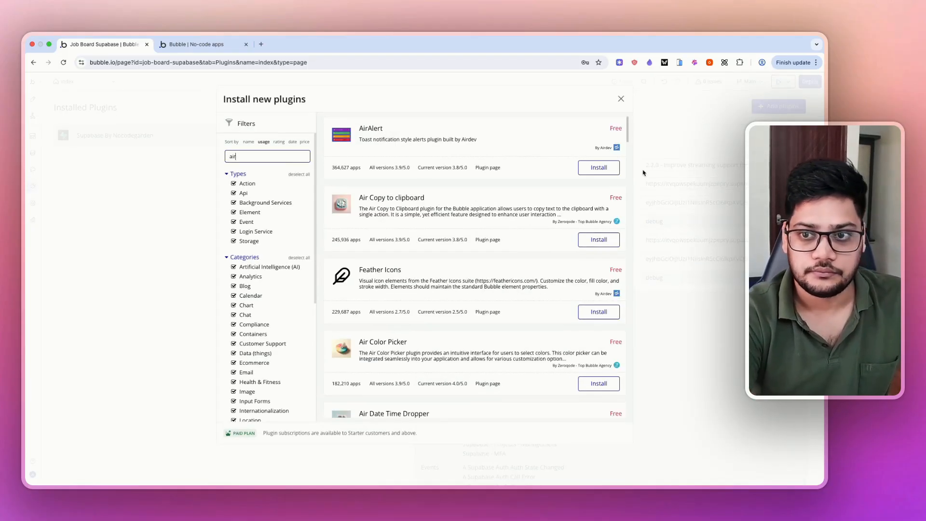
{"action": "left_click", "coordinate": [599, 168]}
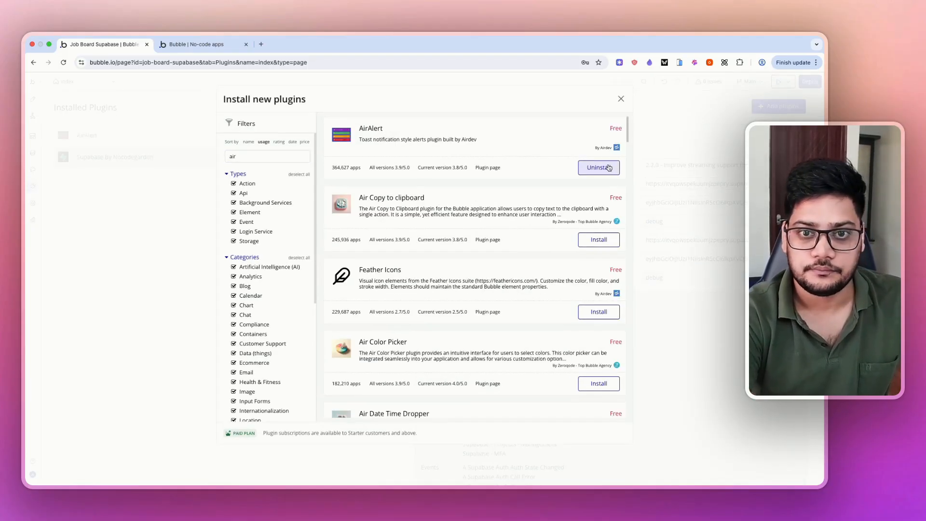
- Add an AirAlert - Standard action of type Error whose message is SupabaseAuth A's Error code
{"action": "left_click", "coordinate": [33, 116]}
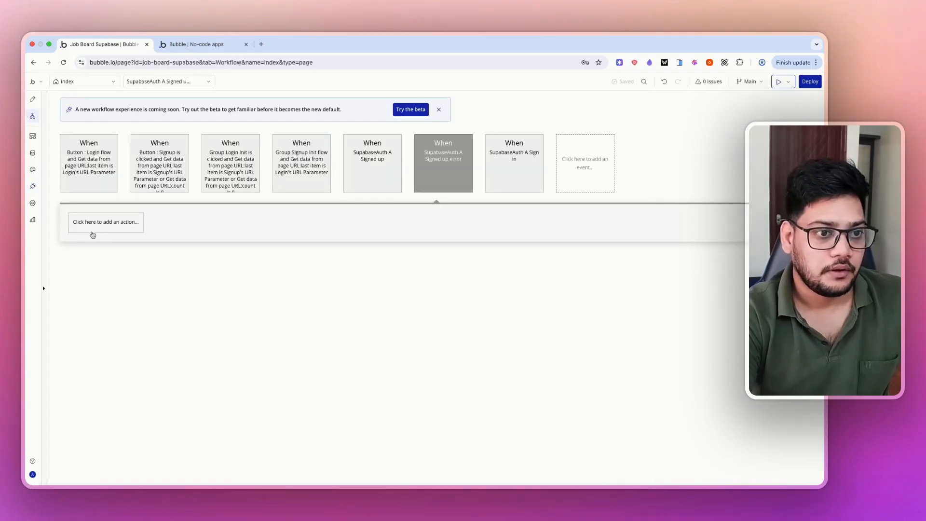
{"action": "left_click", "coordinate": [92, 232]}
{"action": "type", "text": "air"}
{"action": "left_click", "coordinate": [99, 276]}
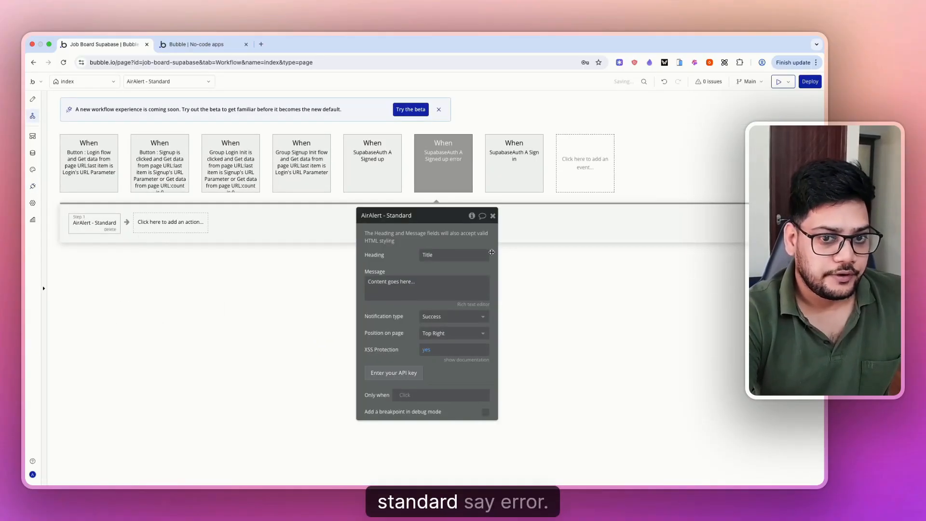
{"action": "left_click", "coordinate": [434, 317]}
{"action": "left_click", "coordinate": [431, 366]}
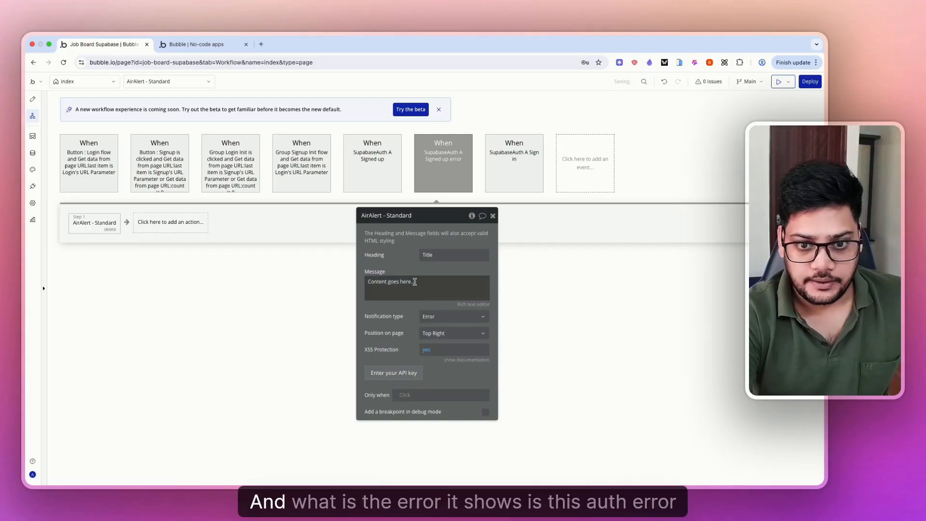
{"action": "left_click", "coordinate": [424, 287]}
{"action": "left_click", "coordinate": [525, 282]}
{"action": "left_click", "coordinate": [413, 293]}
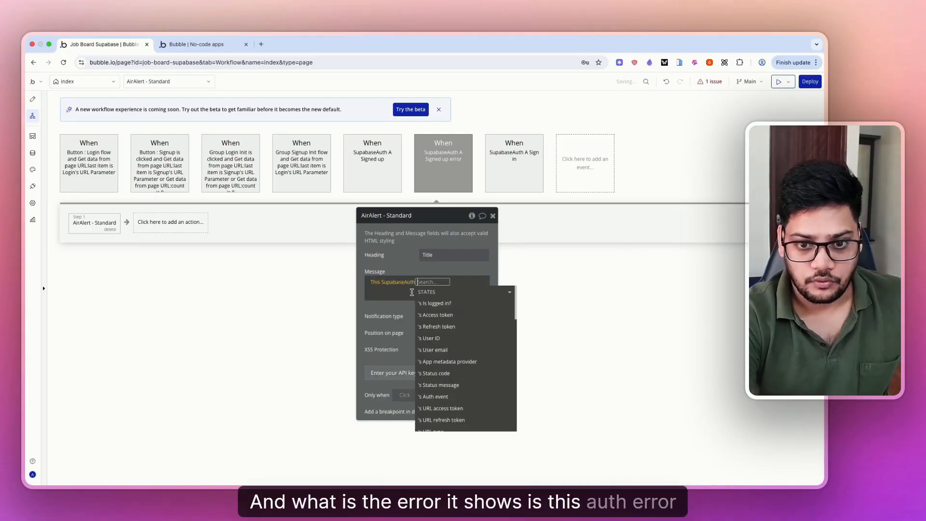
{"action": "type", "text": "err"}
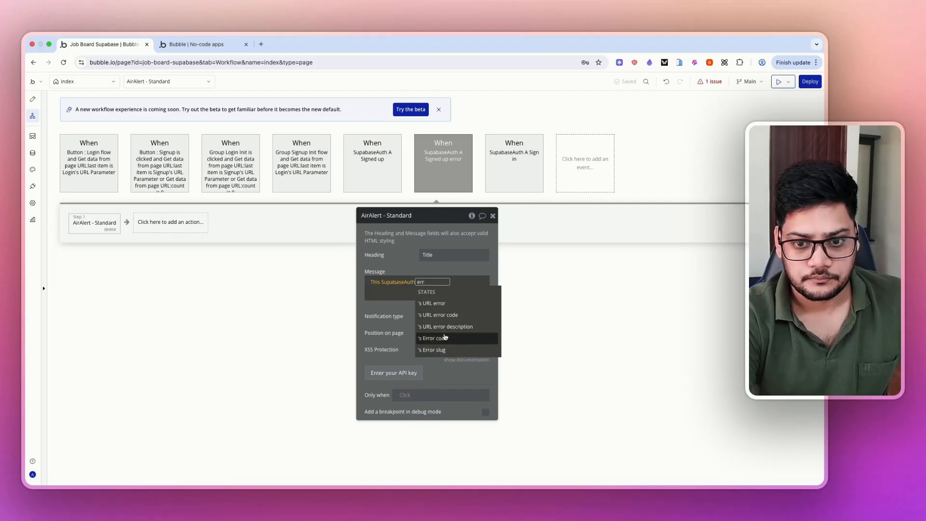
{"action": "left_click", "coordinate": [444, 338]}
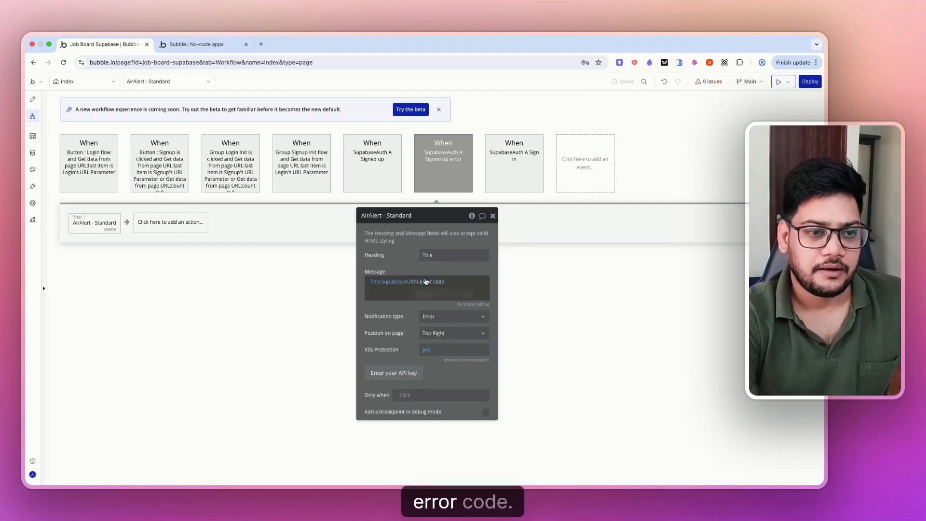
{"action": "left_click", "coordinate": [33, 101]}
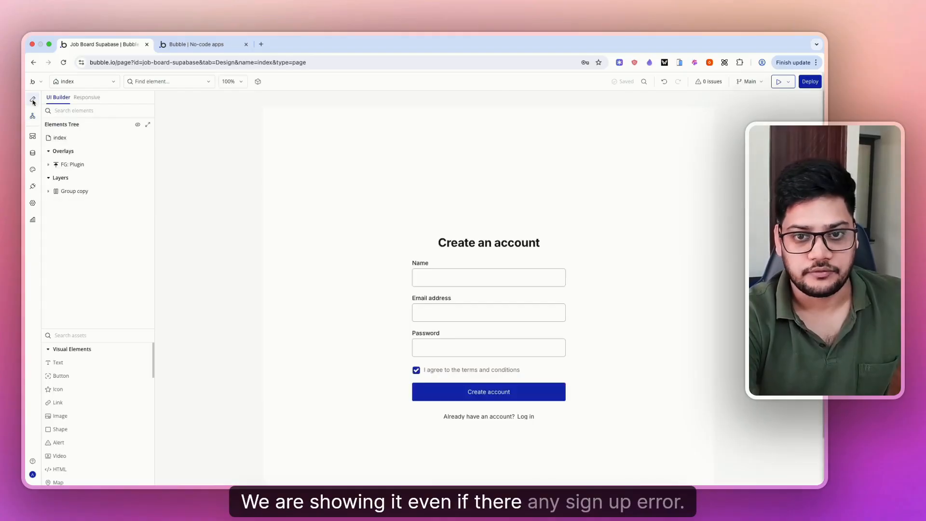
- Check the app preview, then open the index page's workflows in the editor
{"action": "left_click", "coordinate": [207, 44]}
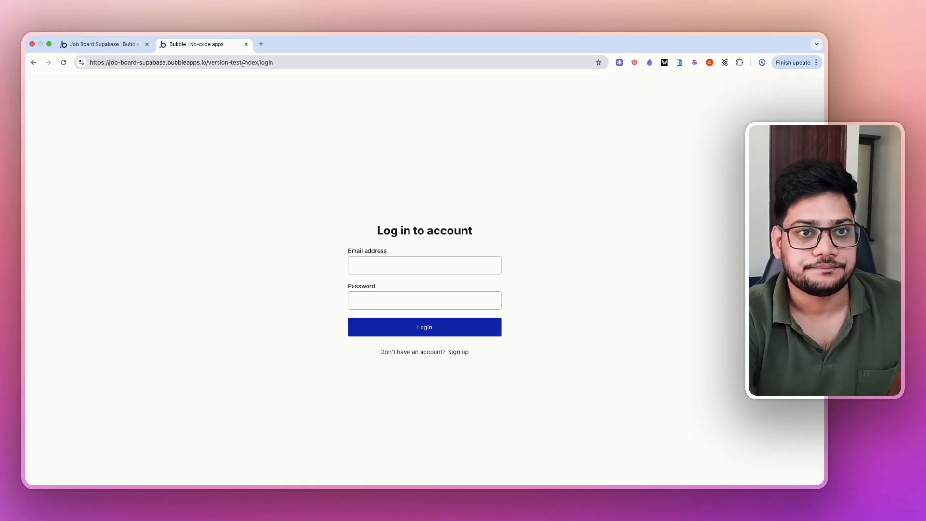
{"action": "left_click", "coordinate": [101, 44]}
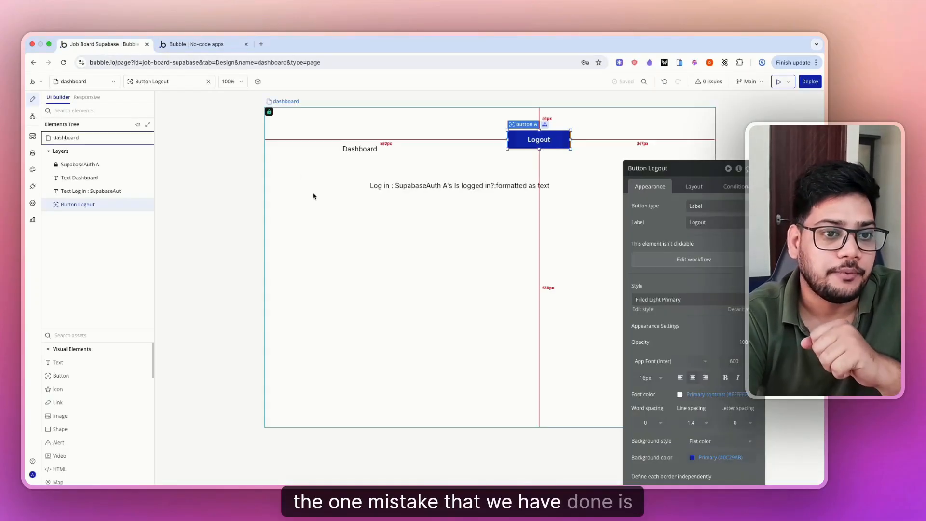
{"action": "left_click", "coordinate": [85, 82]}
{"action": "left_click", "coordinate": [75, 125]}
{"action": "left_click", "coordinate": [62, 124]}
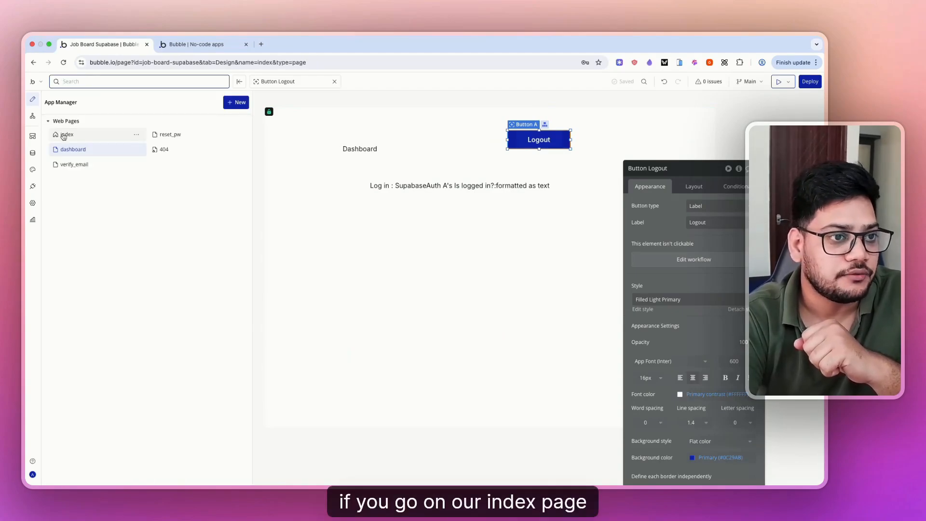
{"action": "left_click", "coordinate": [67, 134]}
{"action": "left_click", "coordinate": [32, 116]}
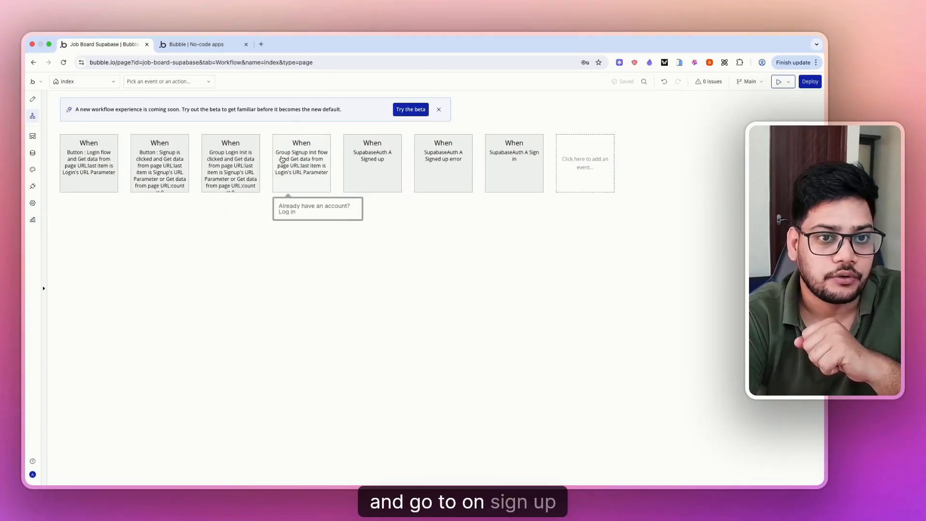
- Review the Signup button's 'Sign the user up' step, then duplicate the editor tab
{"action": "left_click", "coordinate": [300, 181]}
{"action": "left_click", "coordinate": [229, 185]}
{"action": "left_click", "coordinate": [100, 224]}
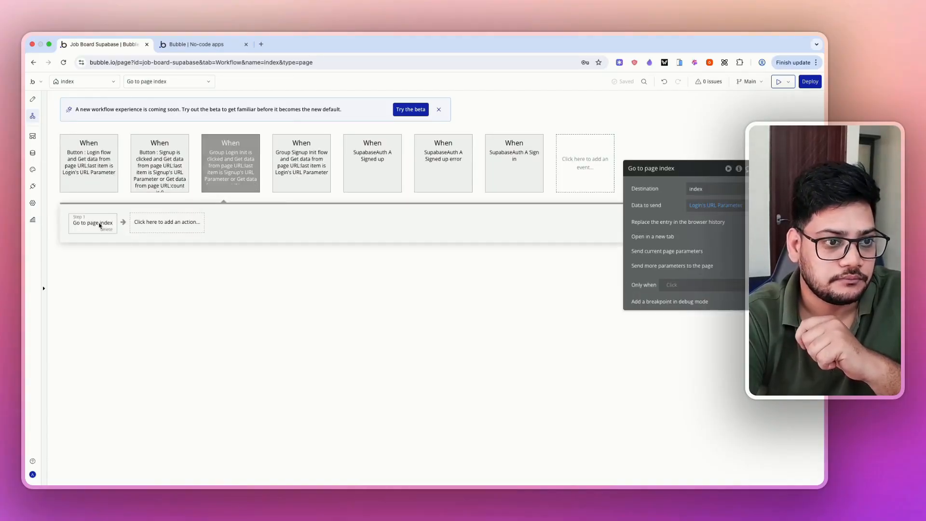
{"action": "left_click", "coordinate": [163, 164]}
{"action": "left_click", "coordinate": [119, 223]}
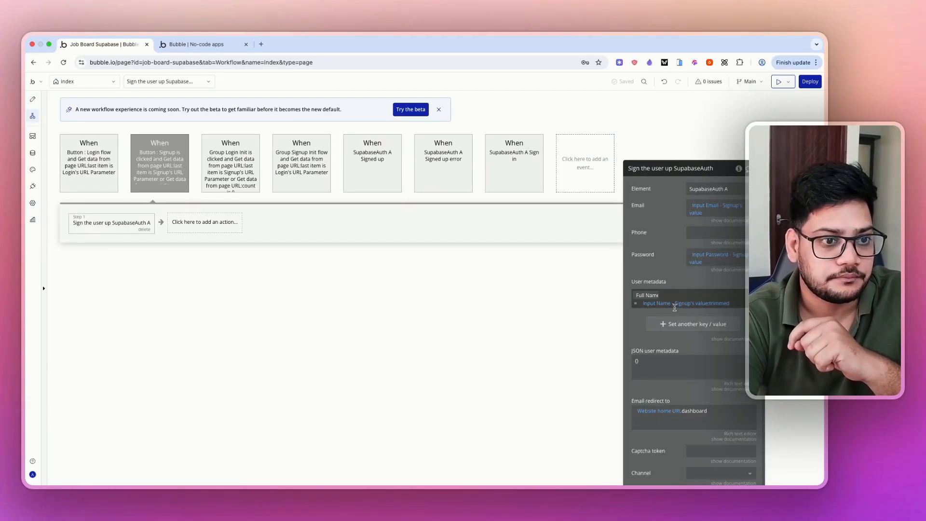
{"action": "left_click_drag", "start_coordinate": [654, 264], "coordinate": [430, 186]}
{"action": "scroll", "coordinate": [456, 263], "scroll_direction": "down", "scroll_amount": 1}
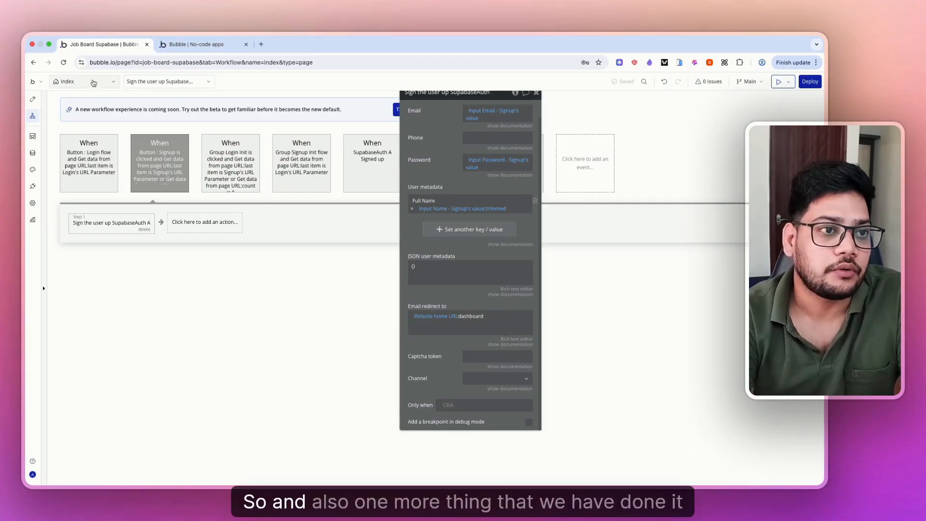
{"action": "right_click", "coordinate": [113, 44]}
{"action": "left_click", "coordinate": [145, 102]}
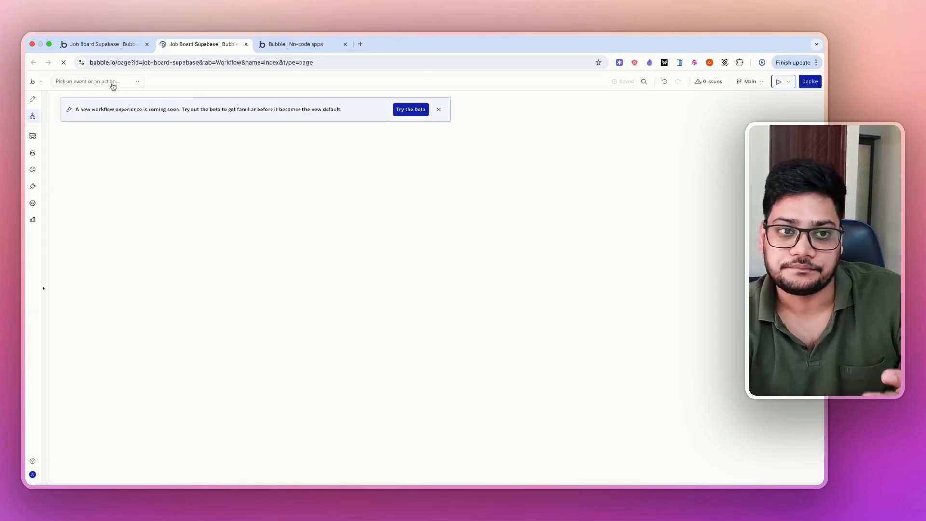
- Switch the editor to the dashboard page's Design view and inspect the SupabaseAuth A element
{"action": "left_click", "coordinate": [110, 83]}
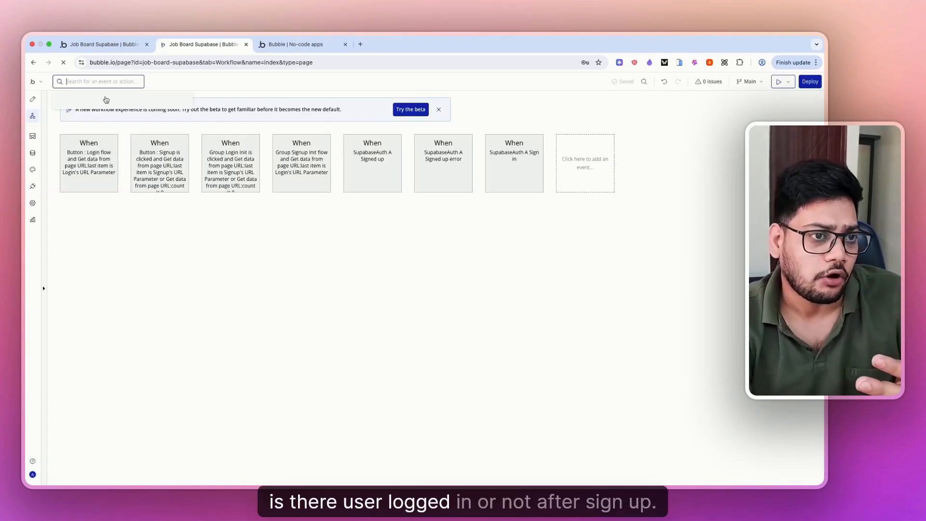
{"action": "left_click", "coordinate": [85, 84]}
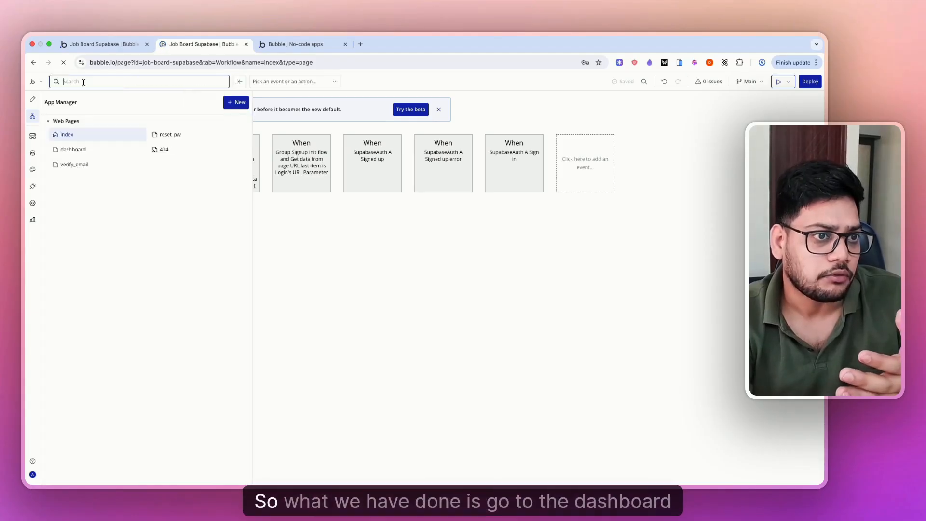
{"action": "left_click", "coordinate": [75, 150]}
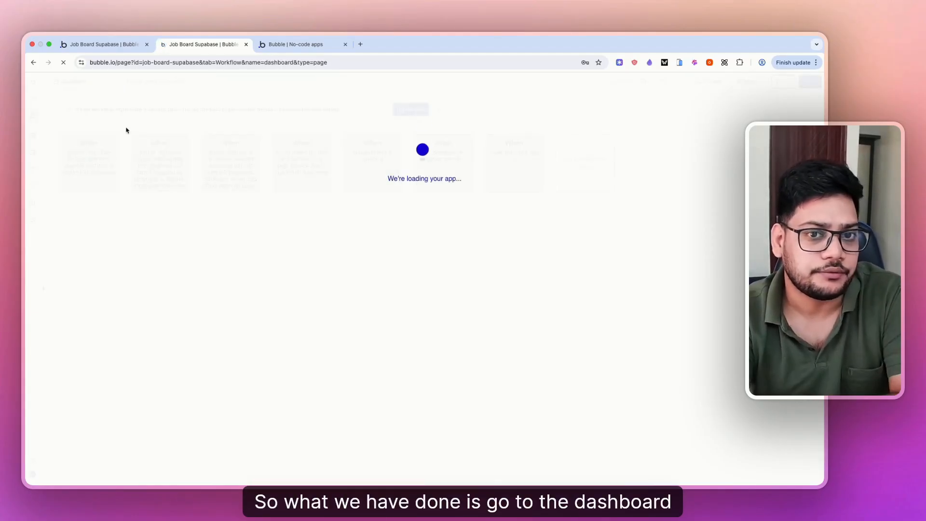
{"action": "left_click", "coordinate": [33, 98]}
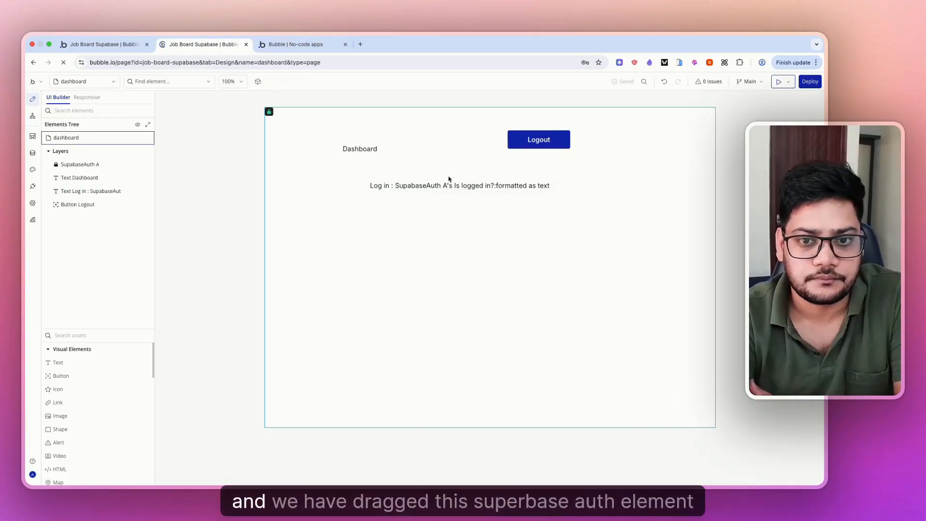
{"action": "left_click", "coordinate": [84, 164]}
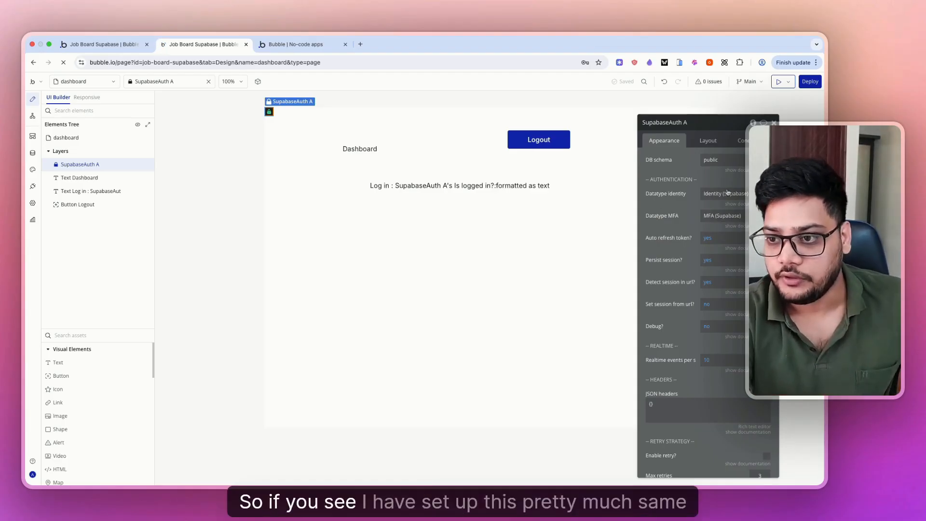
- Review the Log in text's yes/no formatting and the Logout button, then return to the preview's Create an account page
{"action": "left_click", "coordinate": [462, 185]}
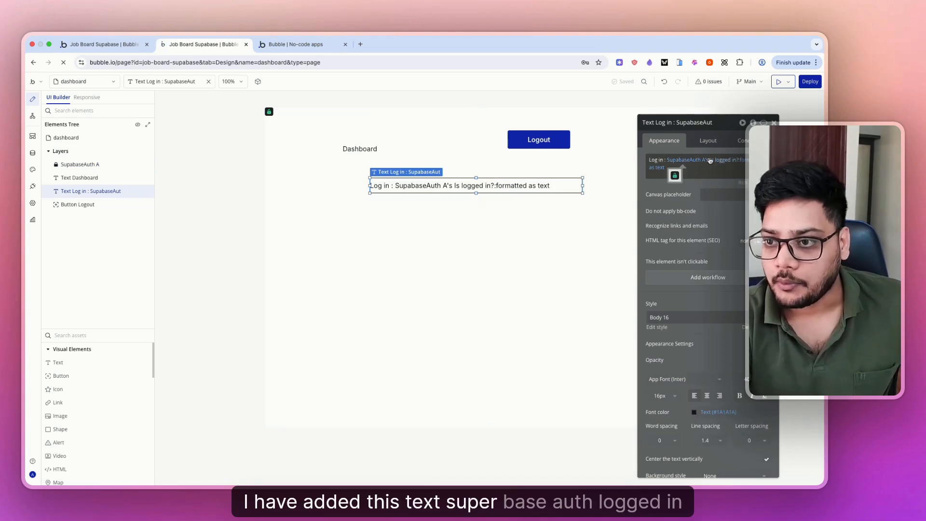
{"action": "left_click", "coordinate": [660, 167]}
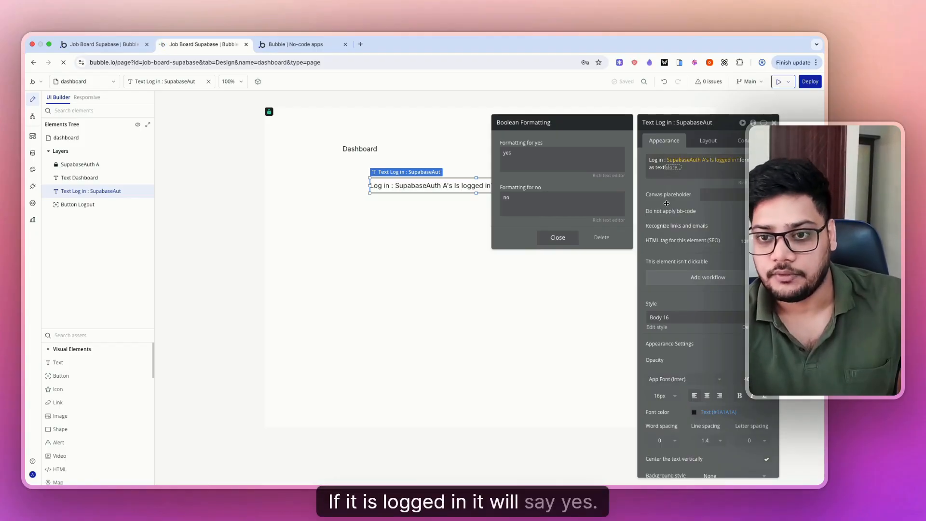
{"action": "left_click", "coordinate": [557, 237]}
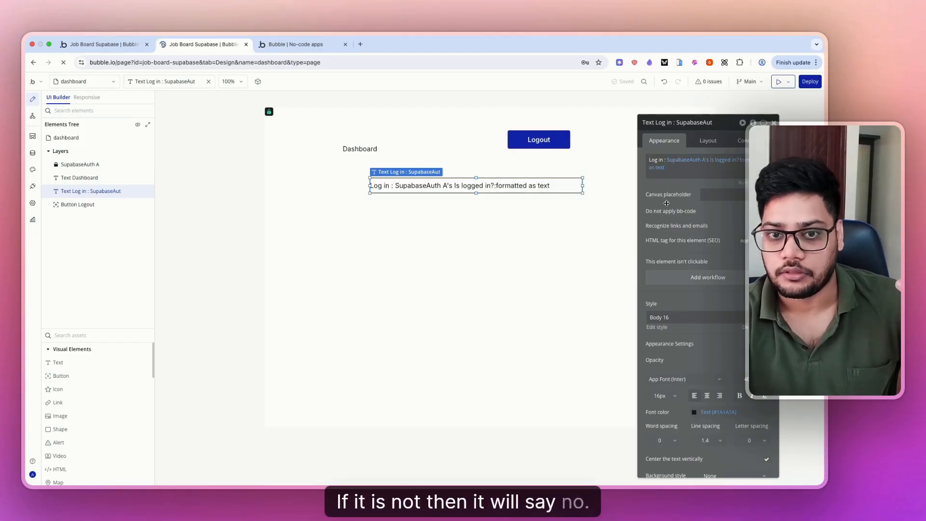
{"action": "left_click", "coordinate": [543, 141]}
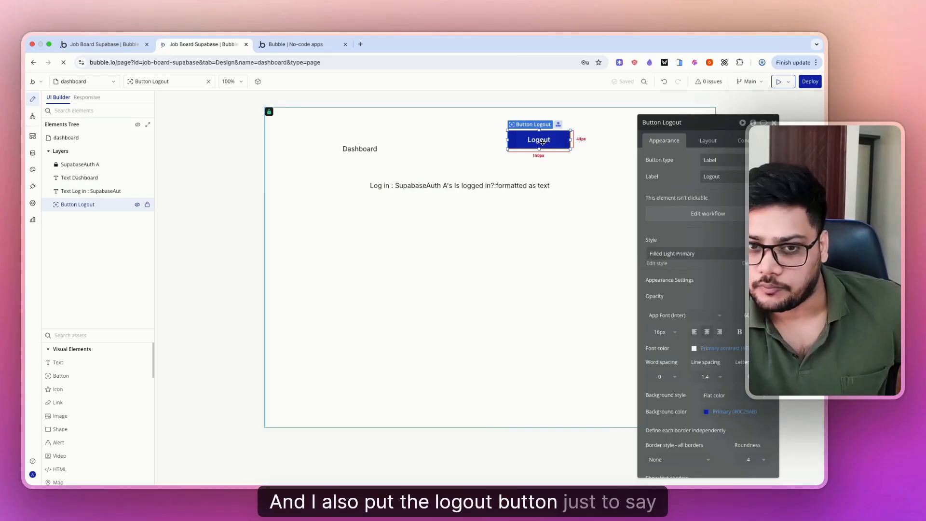
{"action": "left_click", "coordinate": [295, 44]}
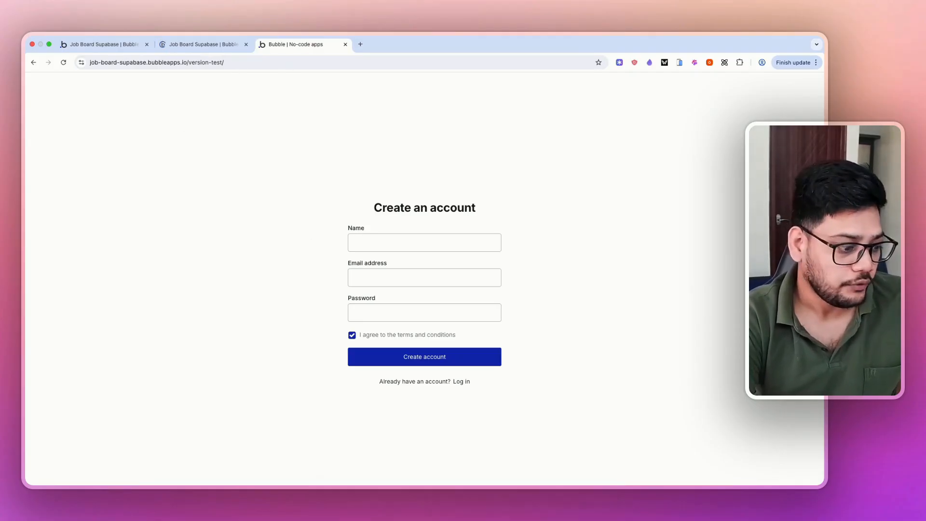
- Enter the new user's name and begin typing their email address on the Create an account form
{"action": "left_click", "coordinate": [385, 247]}
{"action": "type", "text": "Ankur"}
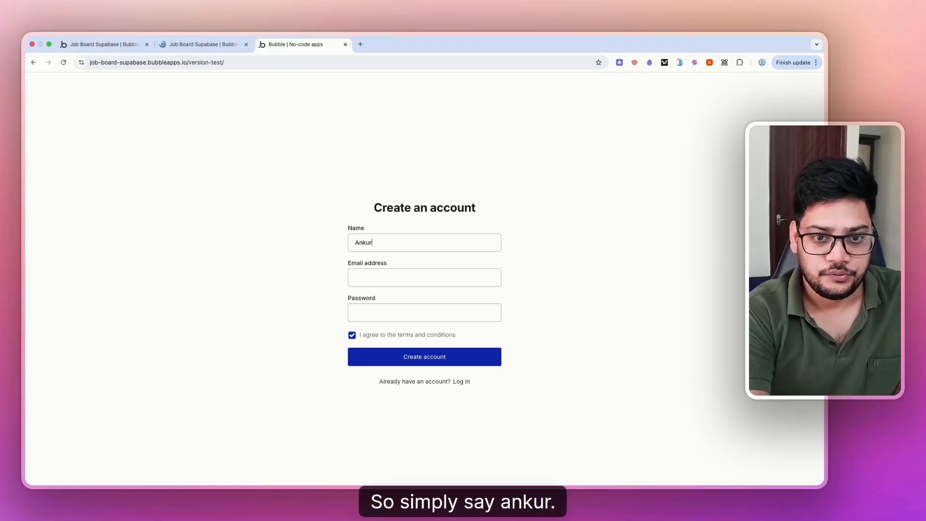
{"action": "key", "text": "Tab"}
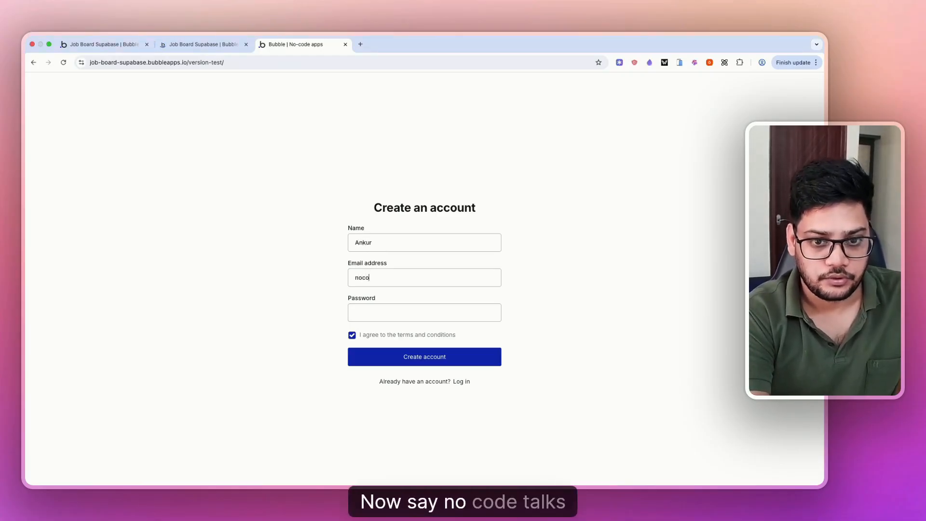
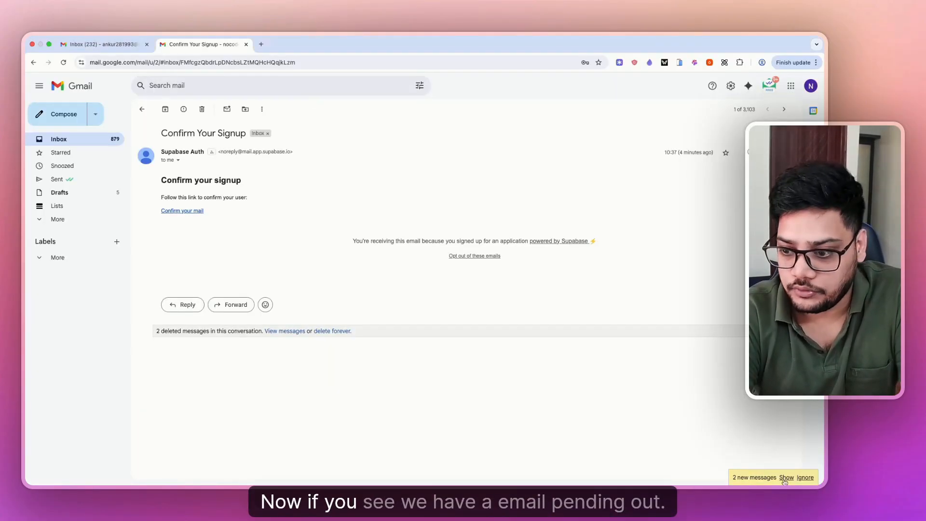
- Open the newest Supabase confirmation email in Gmail, follow its confirm link, and highlight the dashboard's Log in status line
{"action": "left_click", "coordinate": [786, 478]}
{"action": "left_click", "coordinate": [167, 366]}
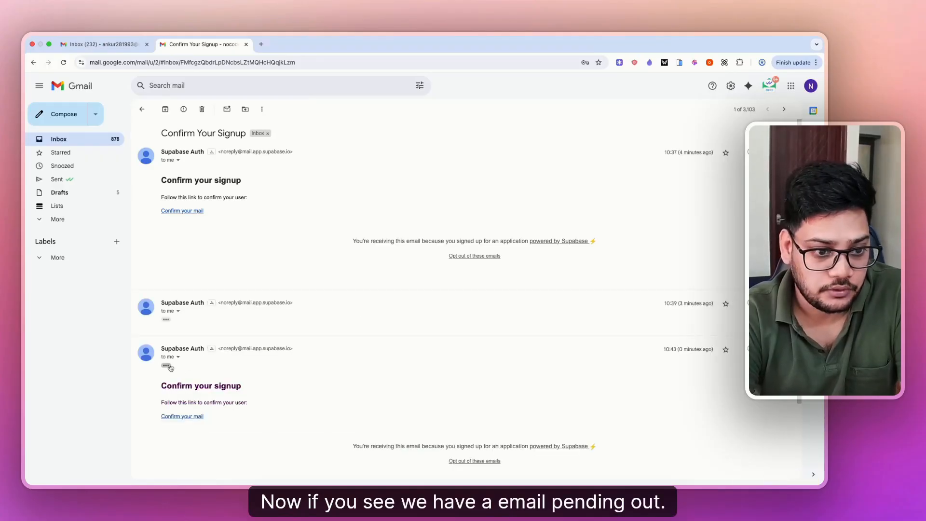
{"action": "scroll", "coordinate": [434, 366], "scroll_direction": "down", "scroll_amount": 3}
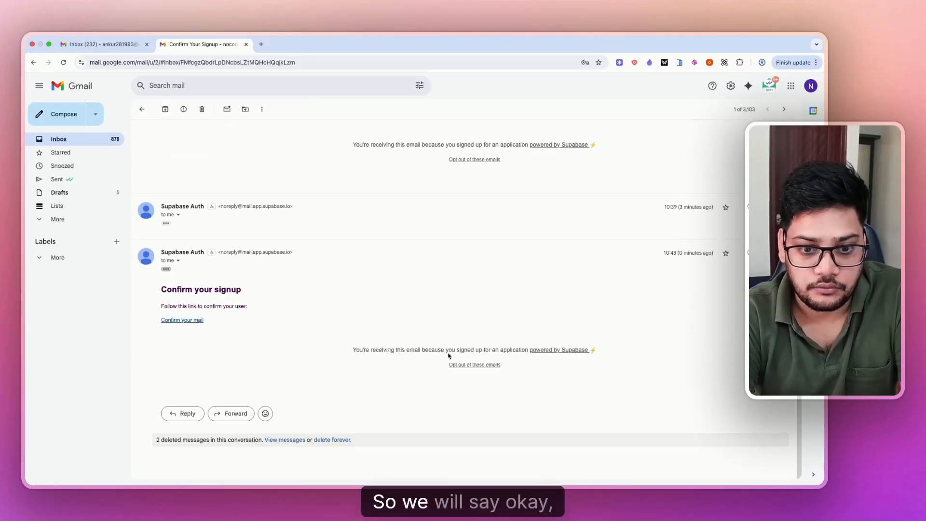
{"action": "left_click", "coordinate": [181, 320]}
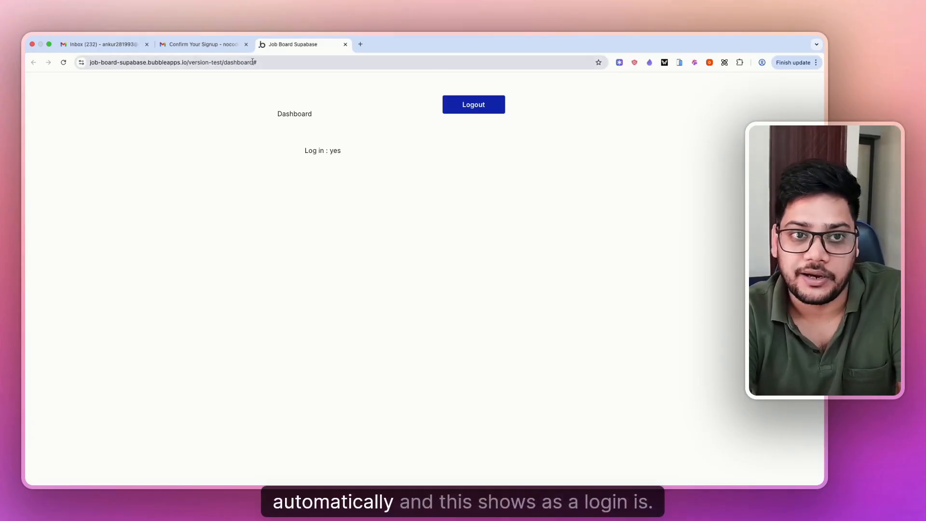
{"action": "triple_click", "coordinate": [308, 151]}
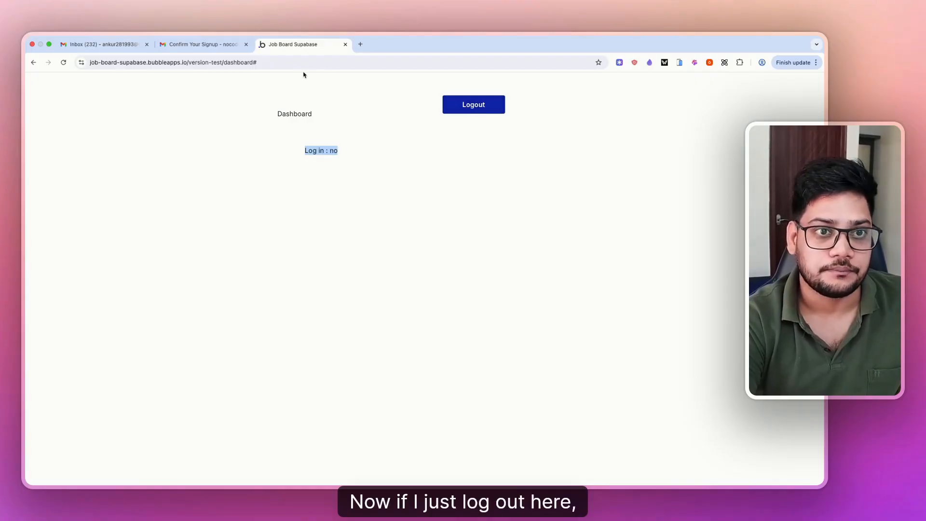
- Remove 'dashboard' from the preview address to load the home page and go to the log-in form
{"action": "left_click_drag", "start_coordinate": [224, 63], "coordinate": [292, 63]}
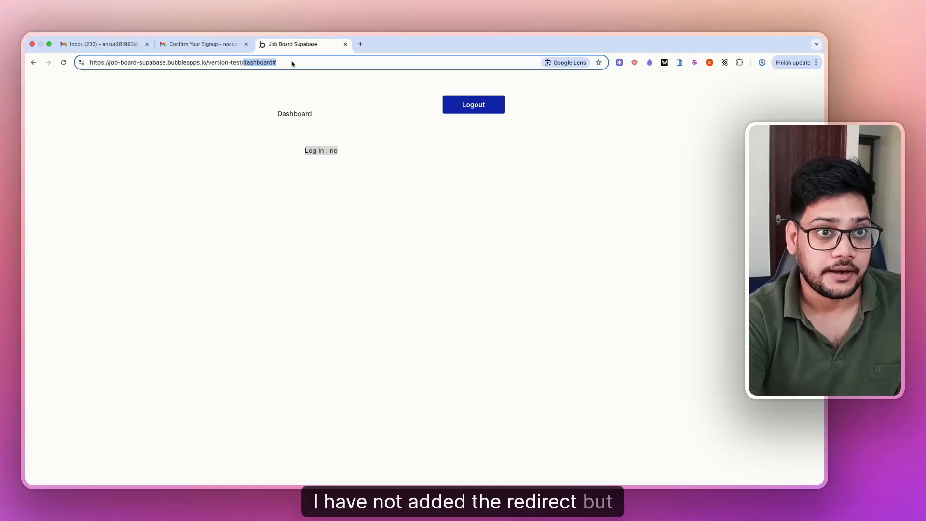
{"action": "key", "text": "BackSpace"}
{"action": "key", "text": "Return"}
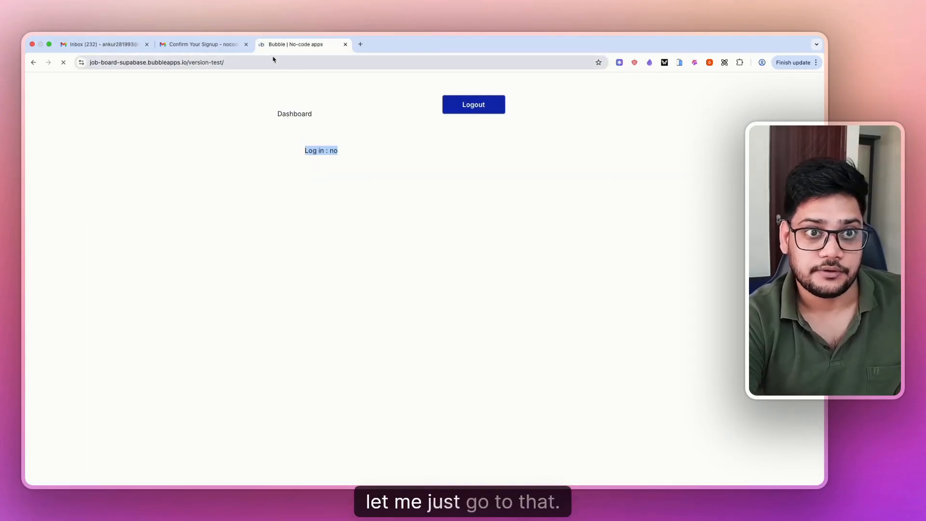
{"action": "left_click", "coordinate": [460, 383]}
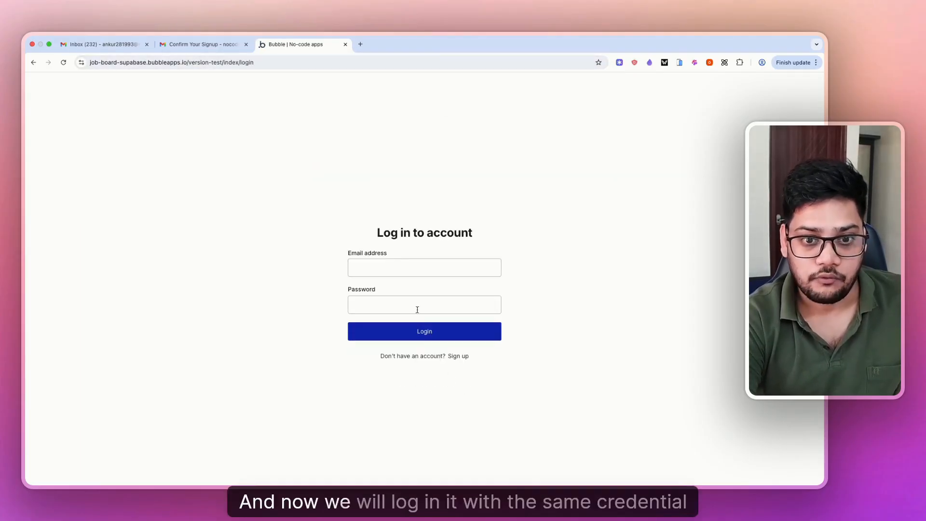
- Enter the new account's email address and password on the Log in form
{"action": "left_click", "coordinate": [375, 262]}
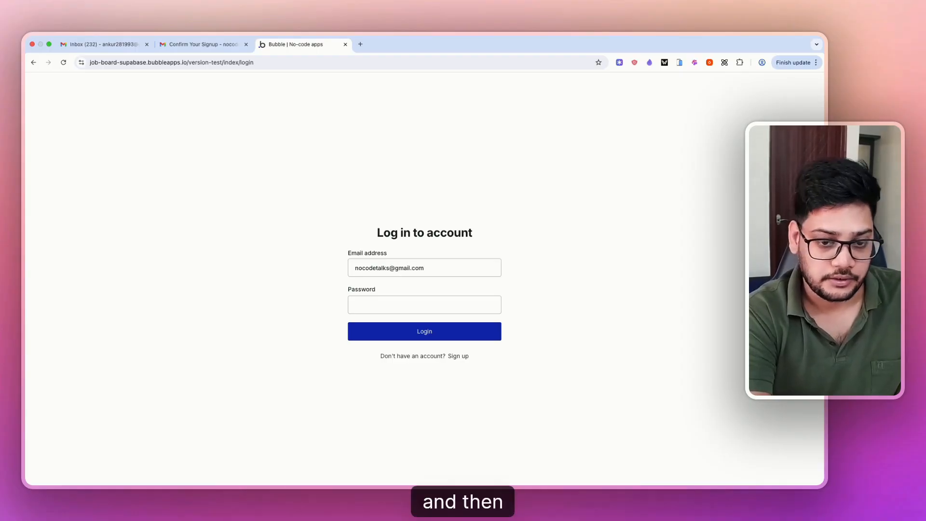
{"action": "key", "text": "Tab"}
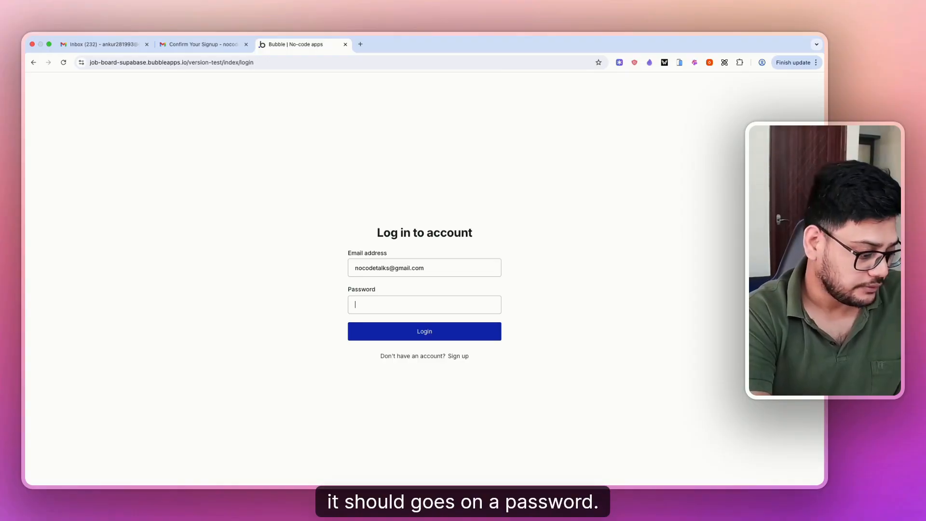
{"action": "type", "text": "n"}
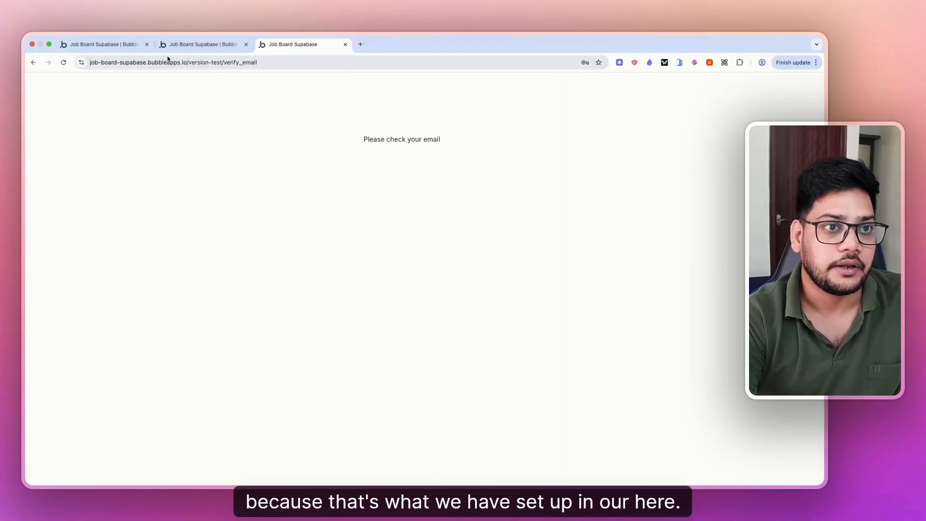
- In the index page workflows, inspect the SupabaseAuth A Sign in event and its Go to page dashboard step
{"action": "left_click", "coordinate": [172, 46]}
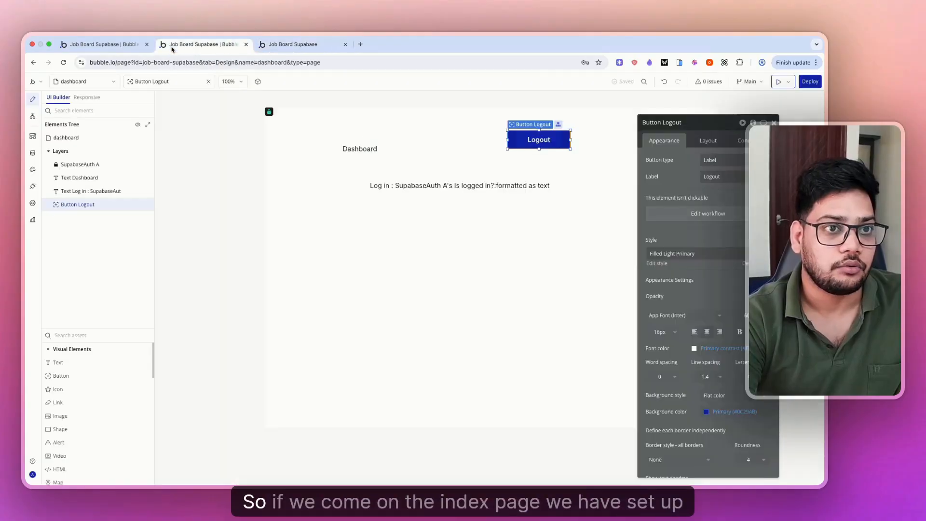
{"action": "left_click", "coordinate": [99, 44]}
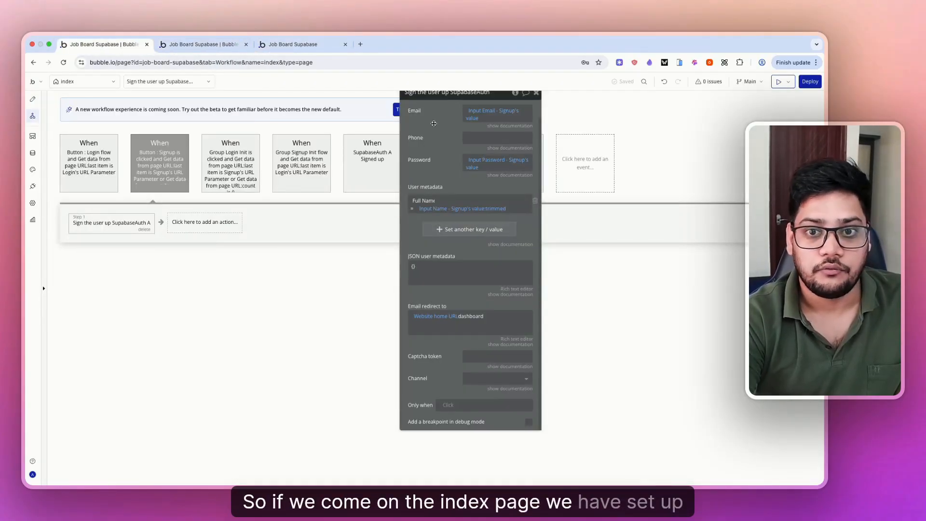
{"action": "left_click_drag", "start_coordinate": [433, 124], "coordinate": [408, 234]}
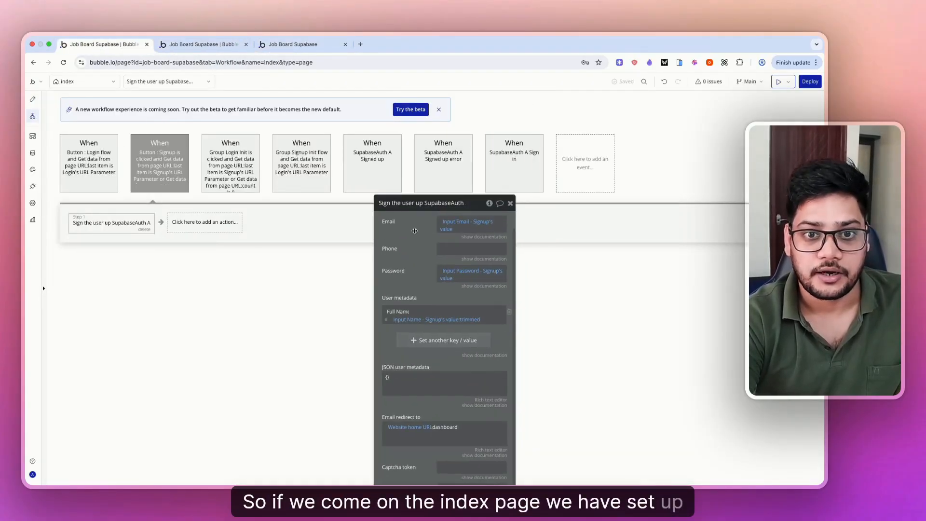
{"action": "left_click", "coordinate": [527, 163]}
{"action": "left_click", "coordinate": [107, 232]}
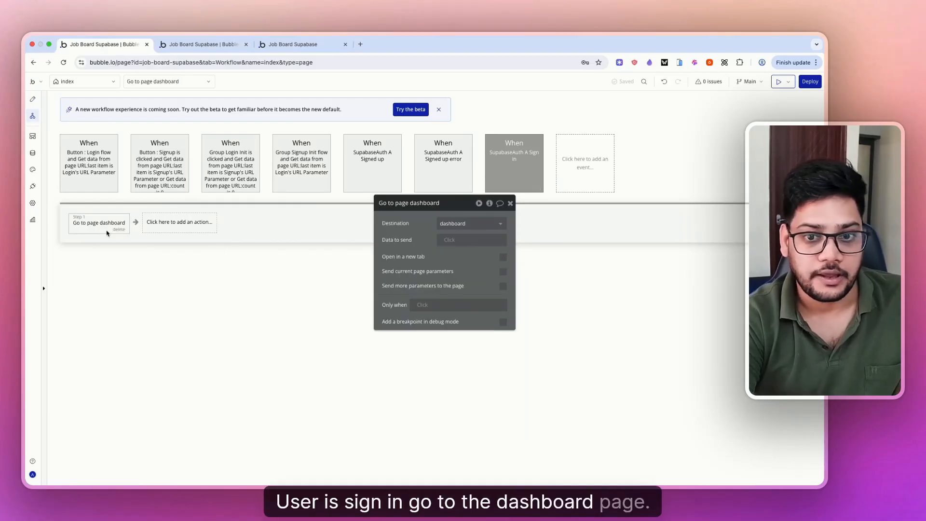